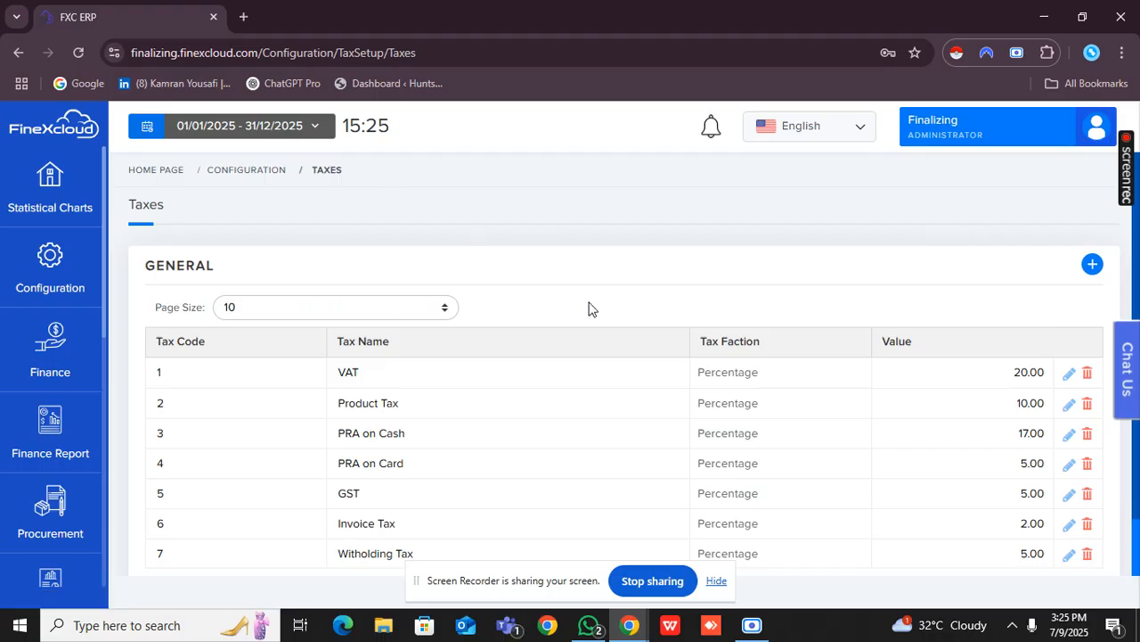
Add a new entry to the taxes list with the tax name Service Tax.
{"action": "scroll", "coordinate": [588, 308], "scroll_direction": "down", "scroll_amount": 1}
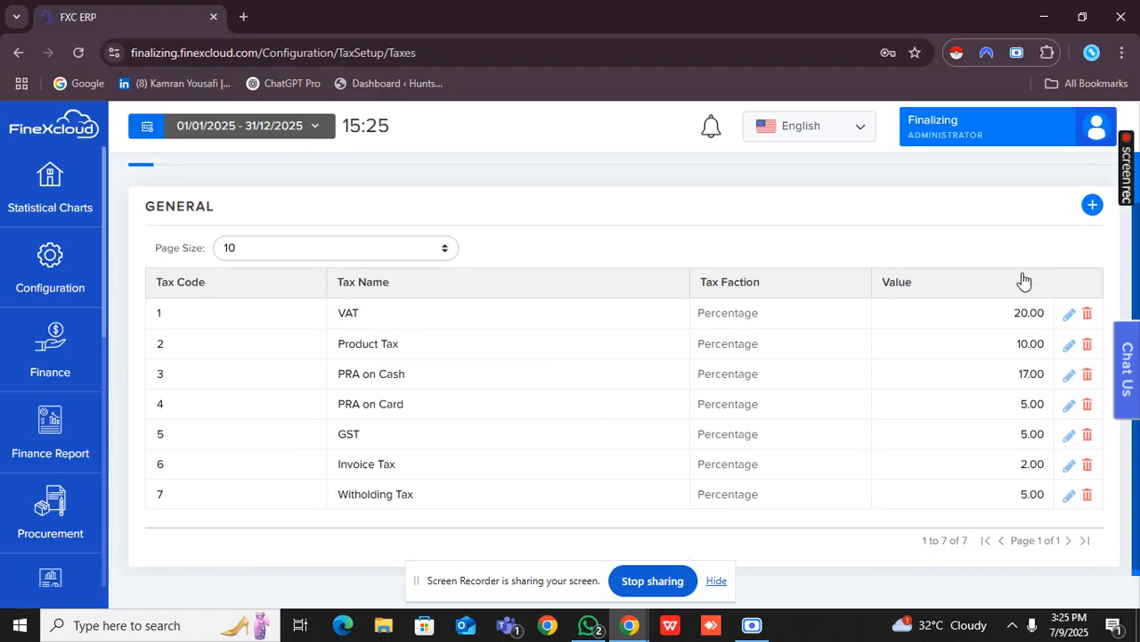
{"action": "left_click", "coordinate": [1093, 207]}
{"action": "scroll", "coordinate": [738, 382], "scroll_direction": "down", "scroll_amount": 1}
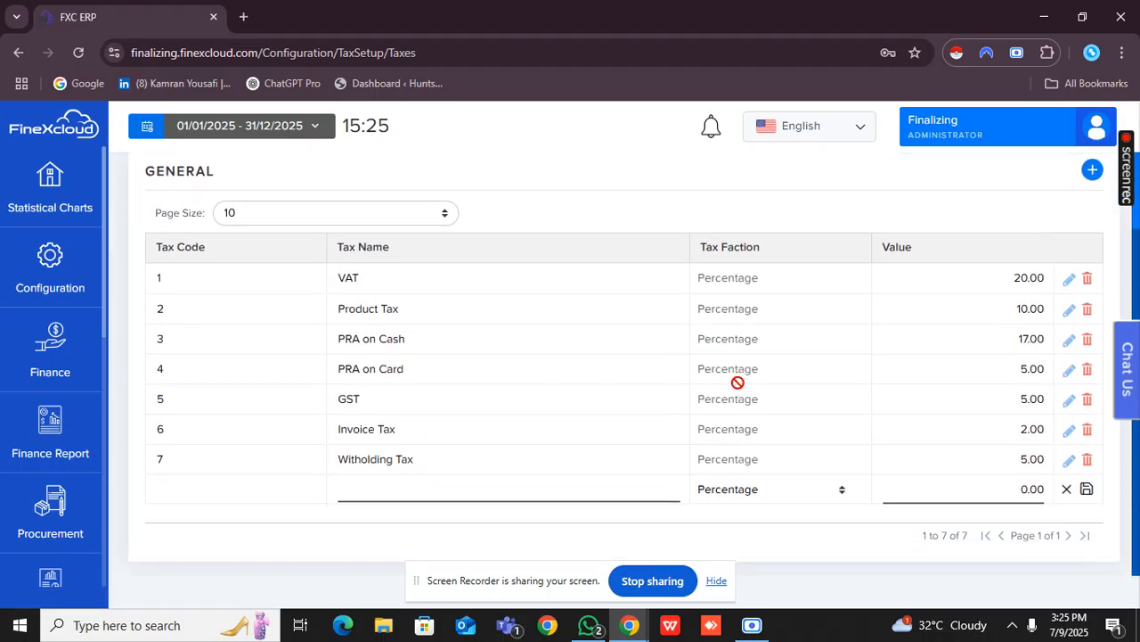
{"action": "left_click", "coordinate": [410, 489]}
{"action": "type", "text": "Servi"}
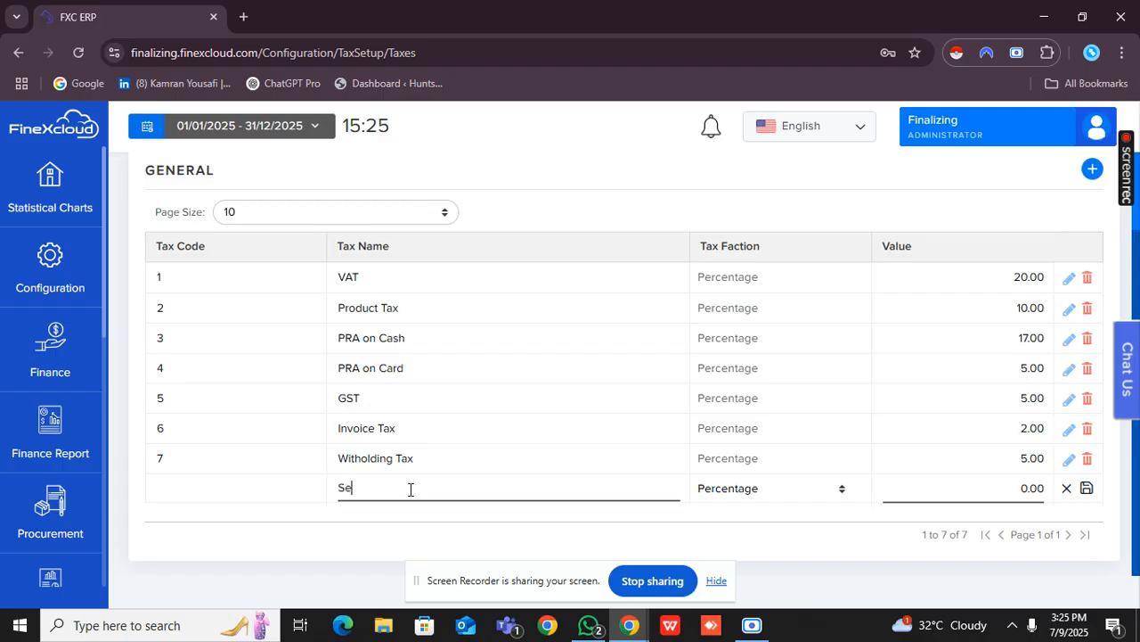
{"action": "type", "text": "ce Tax"}
Keep Percentage as the Service Tax faction, set its value to 2.5 and save the entry.
{"action": "left_click", "coordinate": [726, 495]}
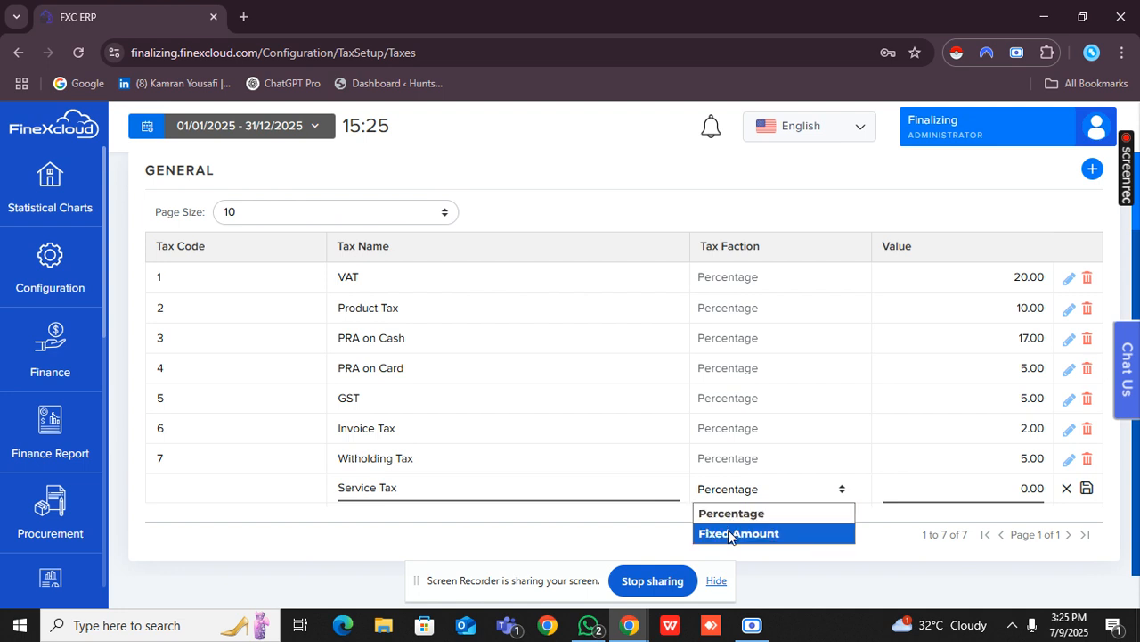
{"action": "left_click", "coordinate": [792, 499]}
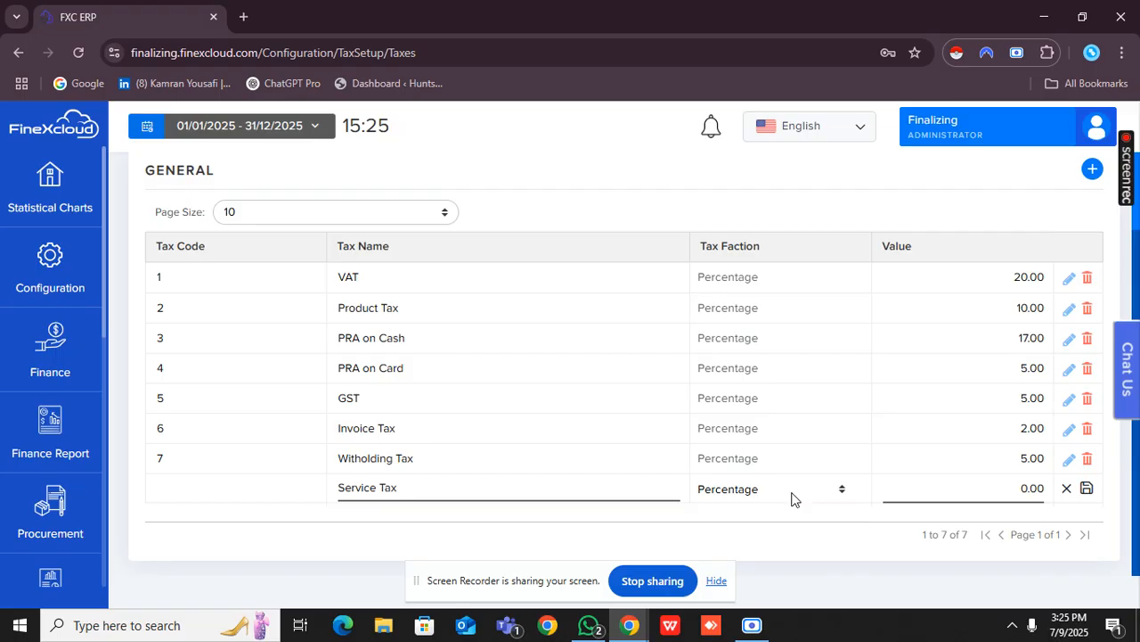
{"action": "left_click", "coordinate": [961, 484]}
{"action": "type", "text": "2.5"}
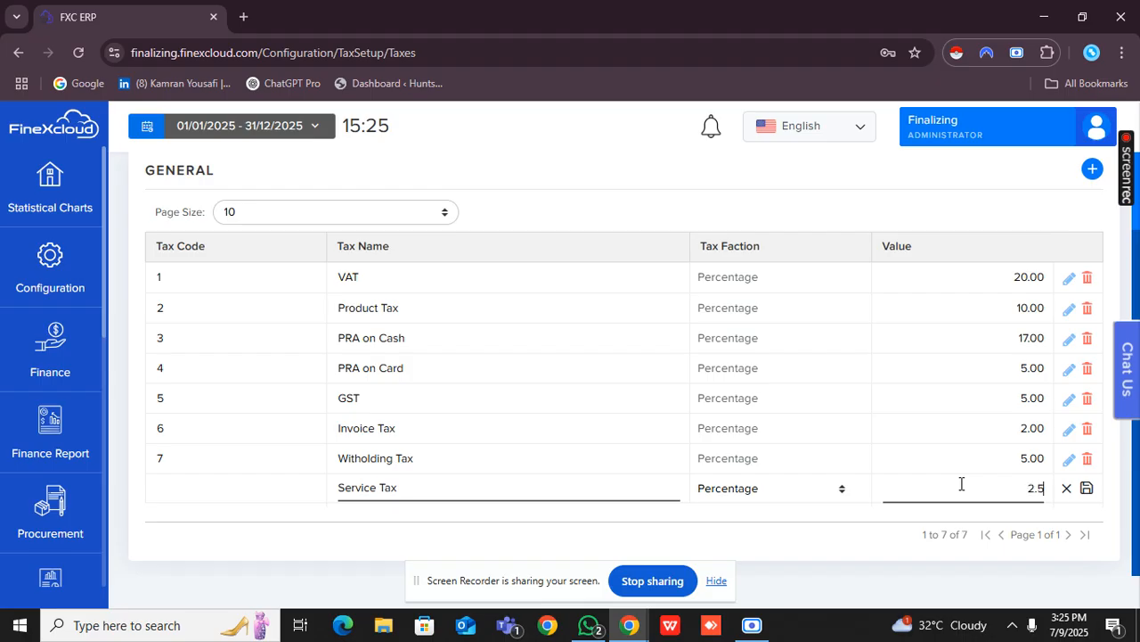
{"action": "left_click", "coordinate": [1086, 488]}
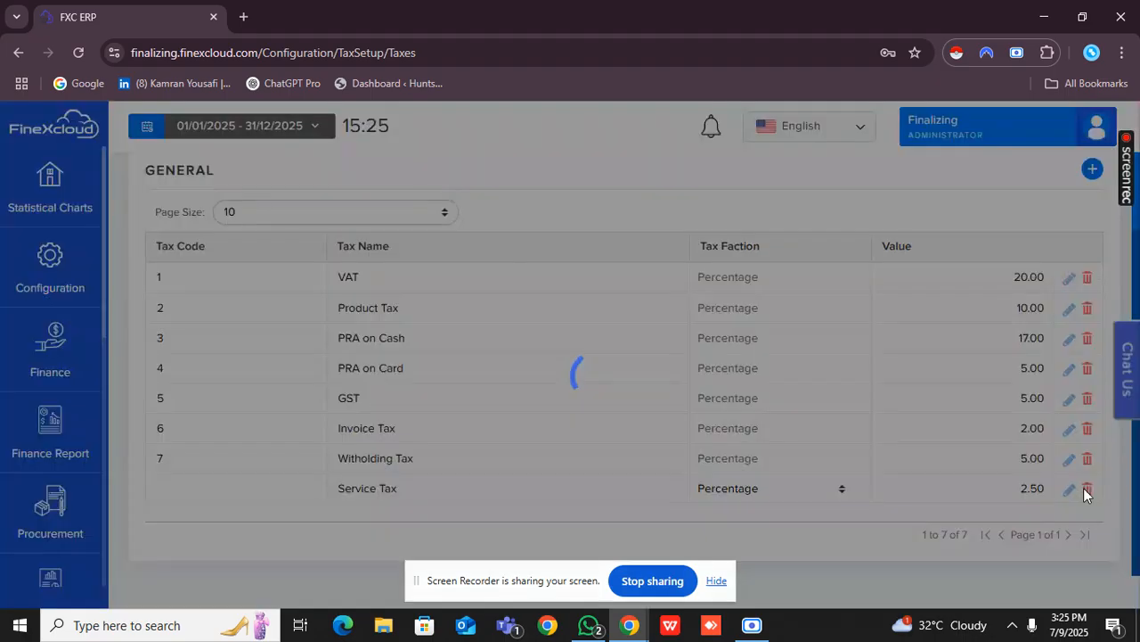
{"action": "scroll", "coordinate": [807, 479], "scroll_direction": "up", "scroll_amount": 2}
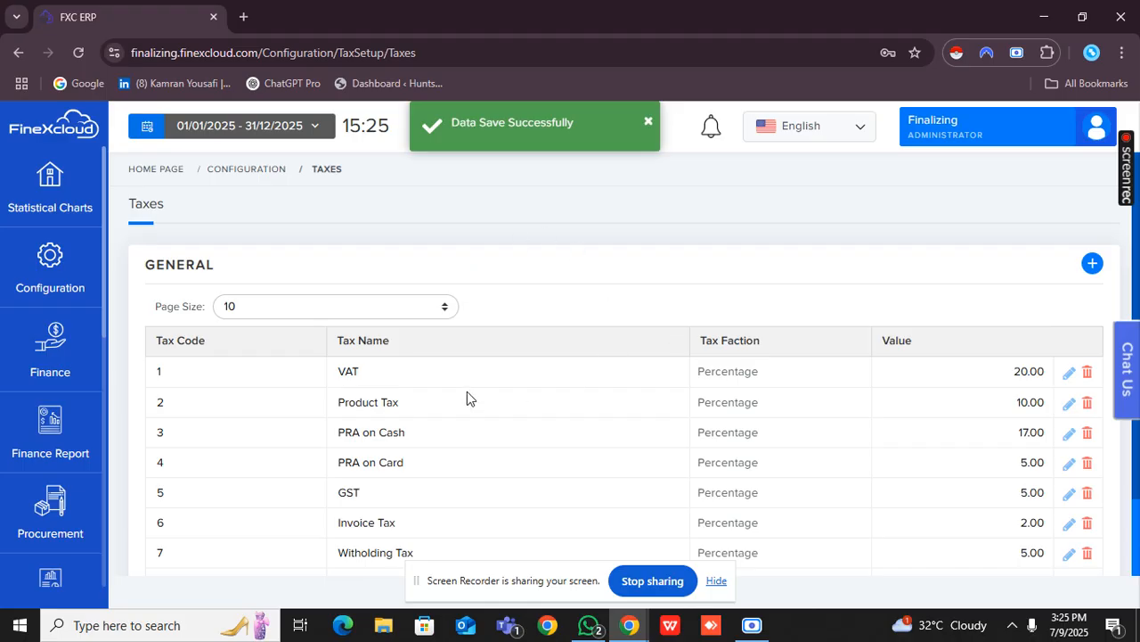
Create a new tax group in the tax setup and make it applicable on Bill.
{"action": "left_click", "coordinate": [85, 278]}
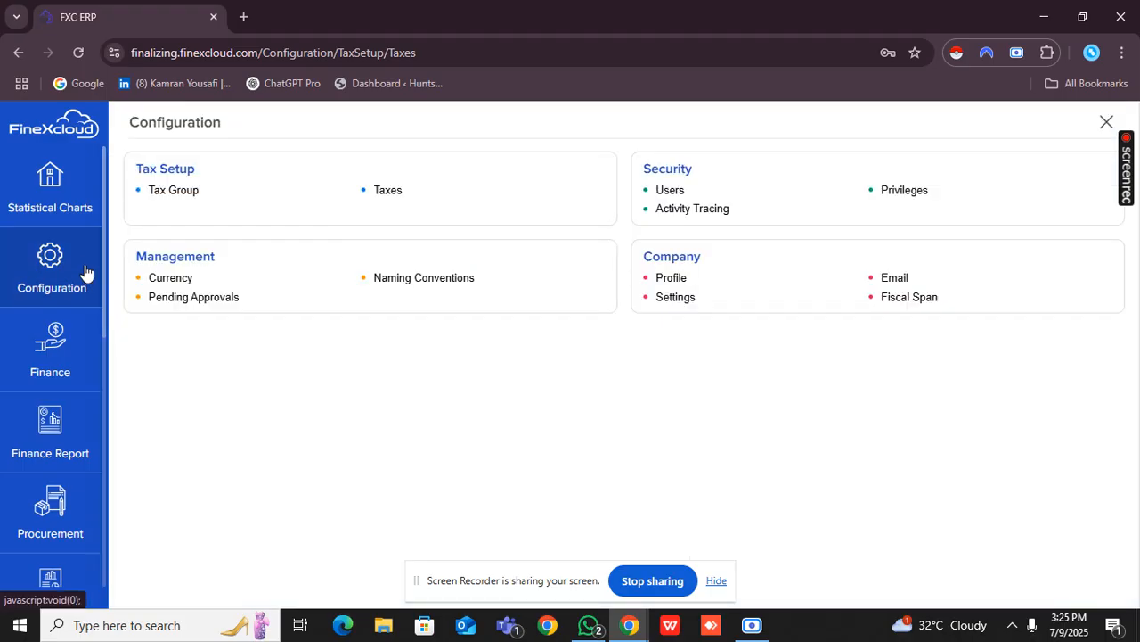
{"action": "left_click", "coordinate": [160, 192]}
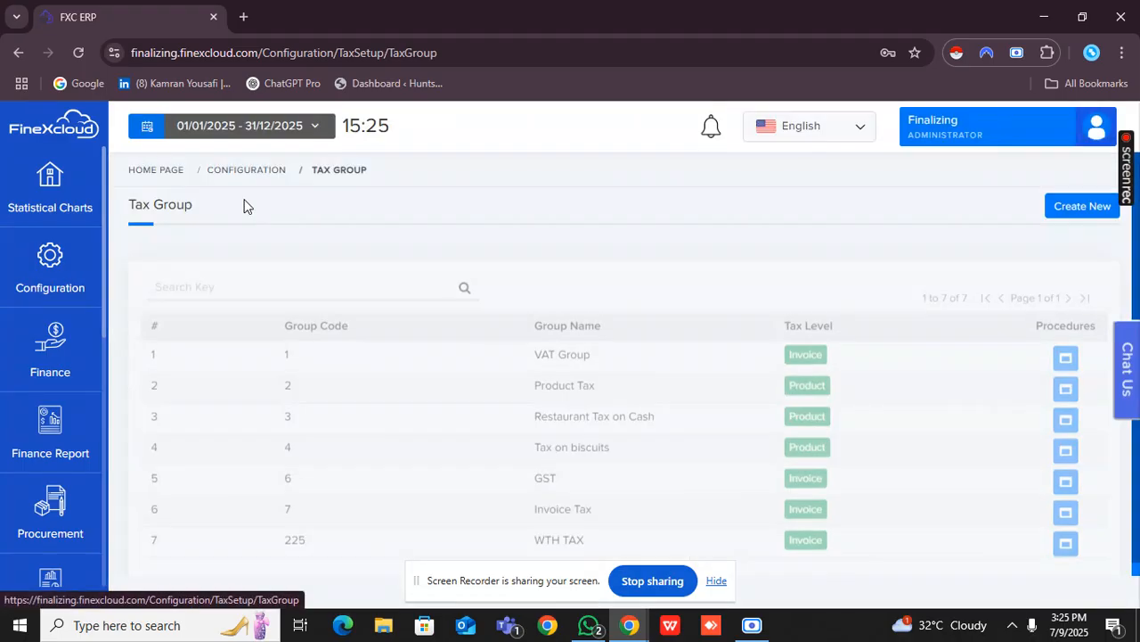
{"action": "left_click", "coordinate": [1094, 208]}
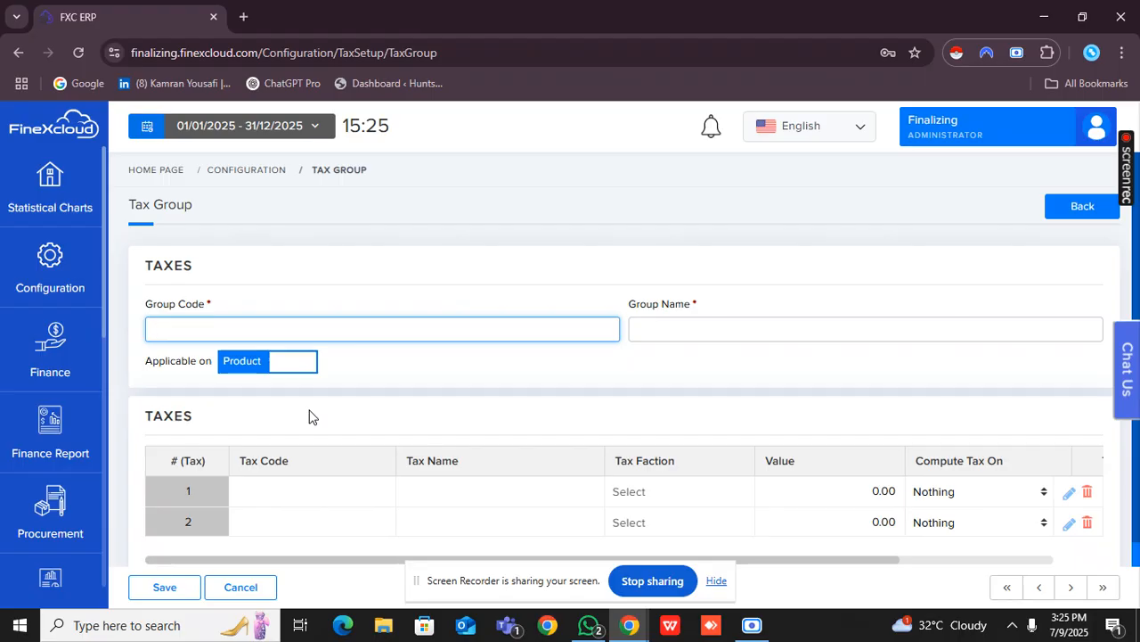
{"action": "left_click", "coordinate": [240, 379]}
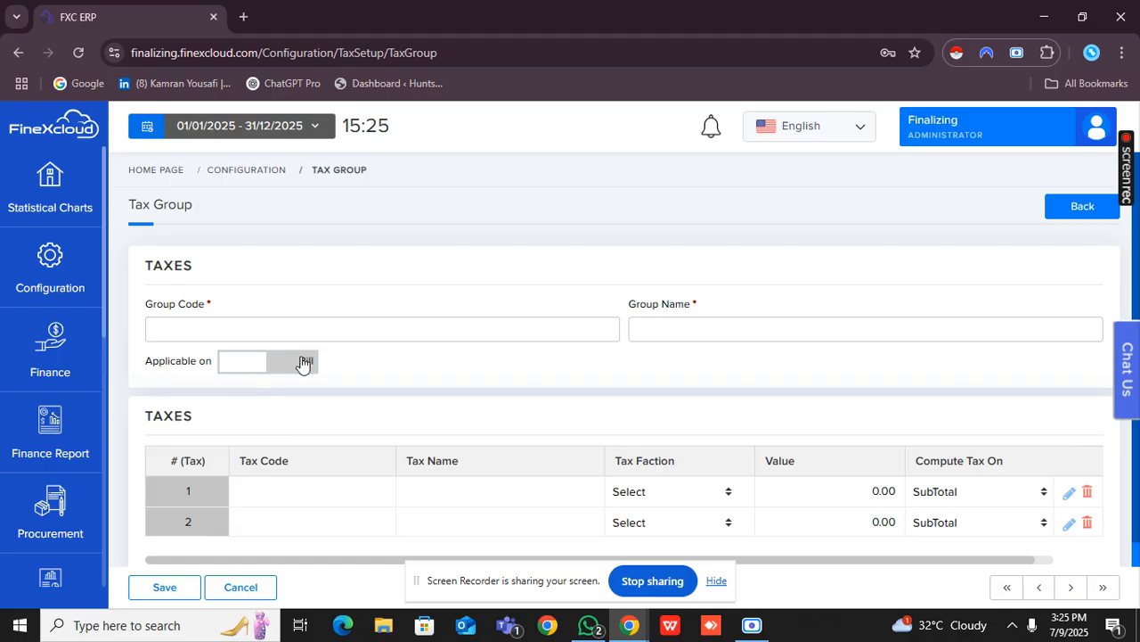
{"action": "left_click", "coordinate": [263, 362]}
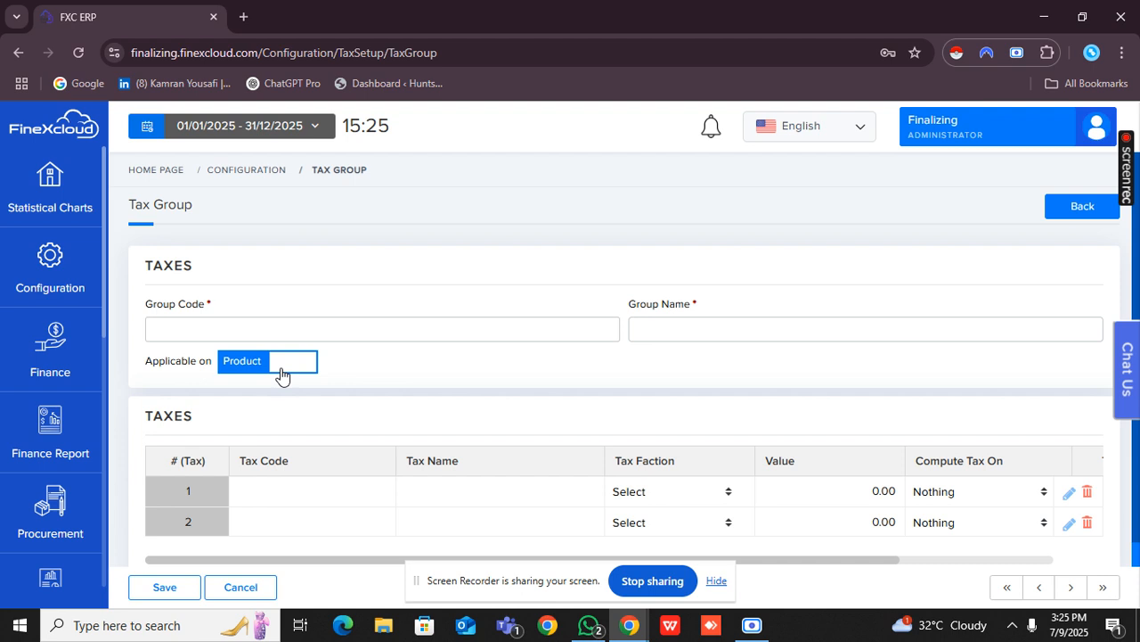
{"action": "left_click", "coordinate": [282, 374]}
Enter 258 as the group code and Service Tax as the group name.
{"action": "left_click", "coordinate": [302, 334]}
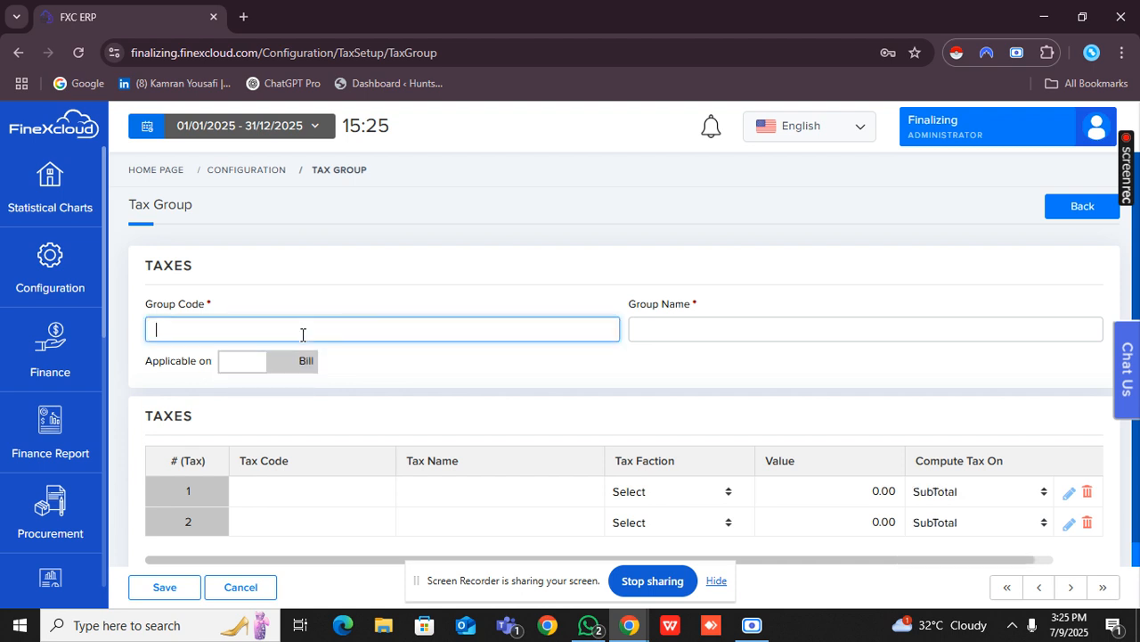
{"action": "type", "text": "258"}
{"action": "left_click", "coordinate": [653, 328]}
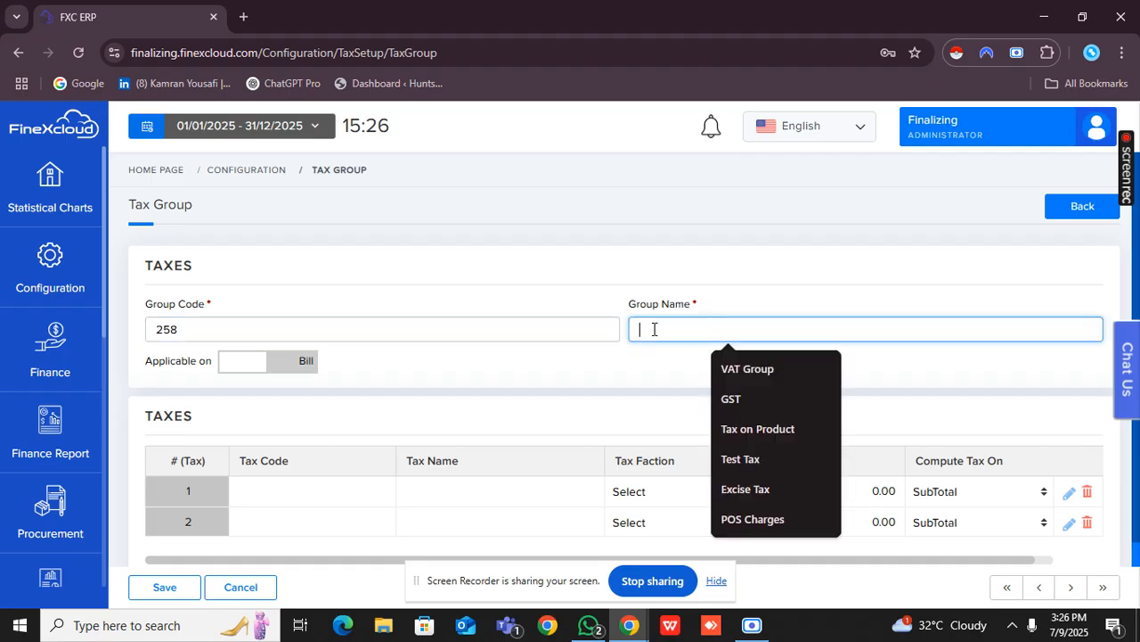
{"action": "type", "text": "Se"}
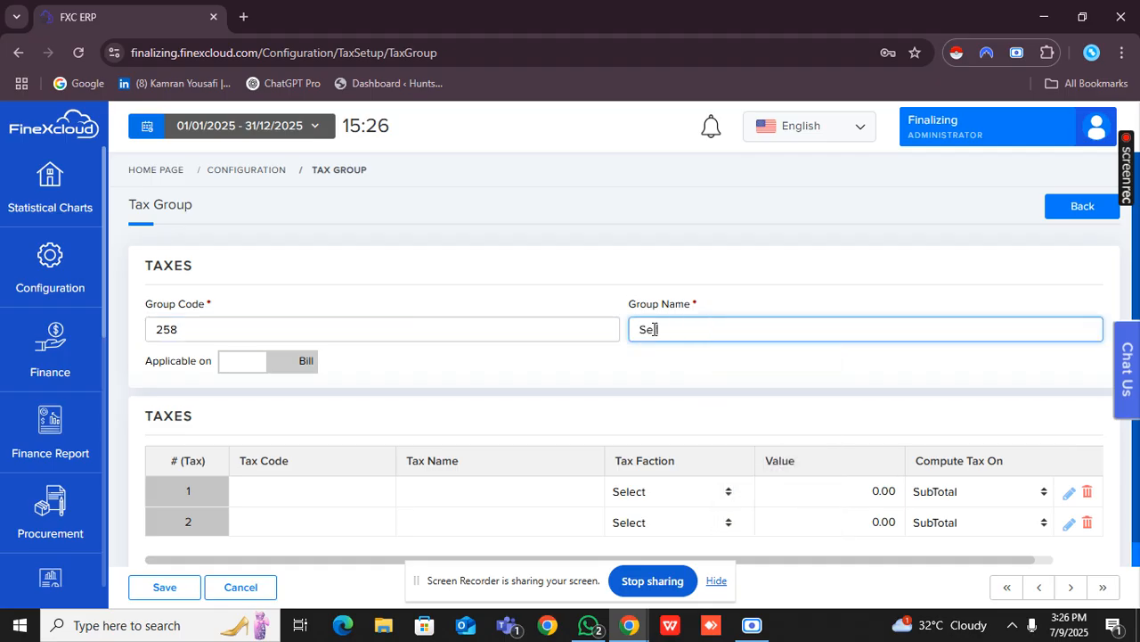
{"action": "type", "text": "rvice Tax"}
{"action": "left_click", "coordinate": [669, 425]}
Add Service Tax to the group's first tax row, computed on SubTotal, and save the row.
{"action": "scroll", "coordinate": [669, 425], "scroll_direction": "down", "scroll_amount": 1}
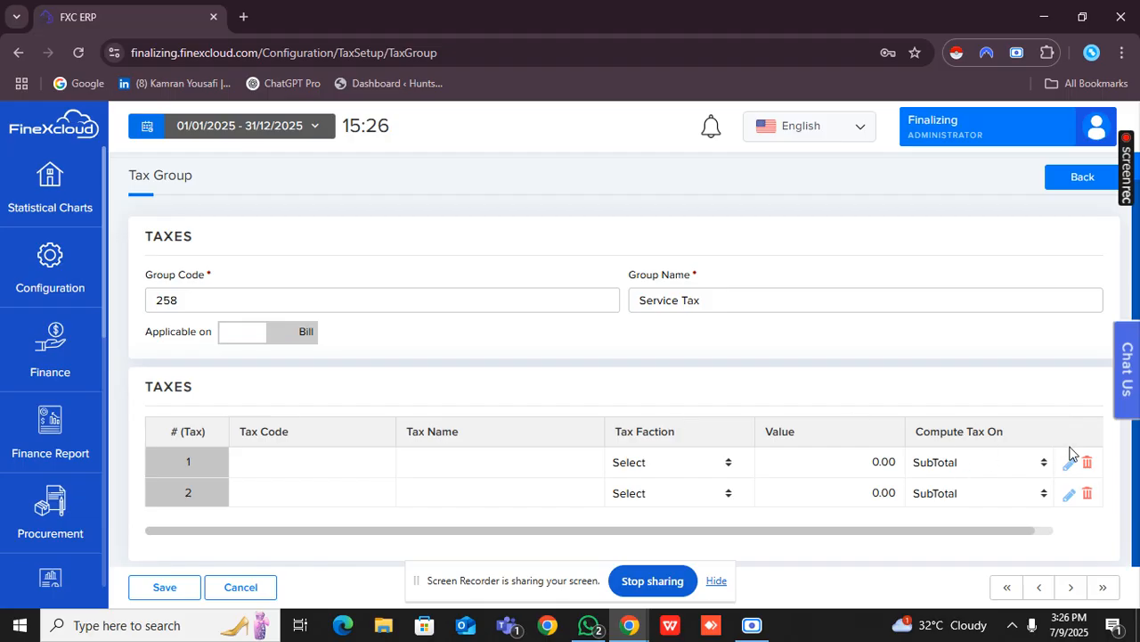
{"action": "left_click", "coordinate": [1070, 464]}
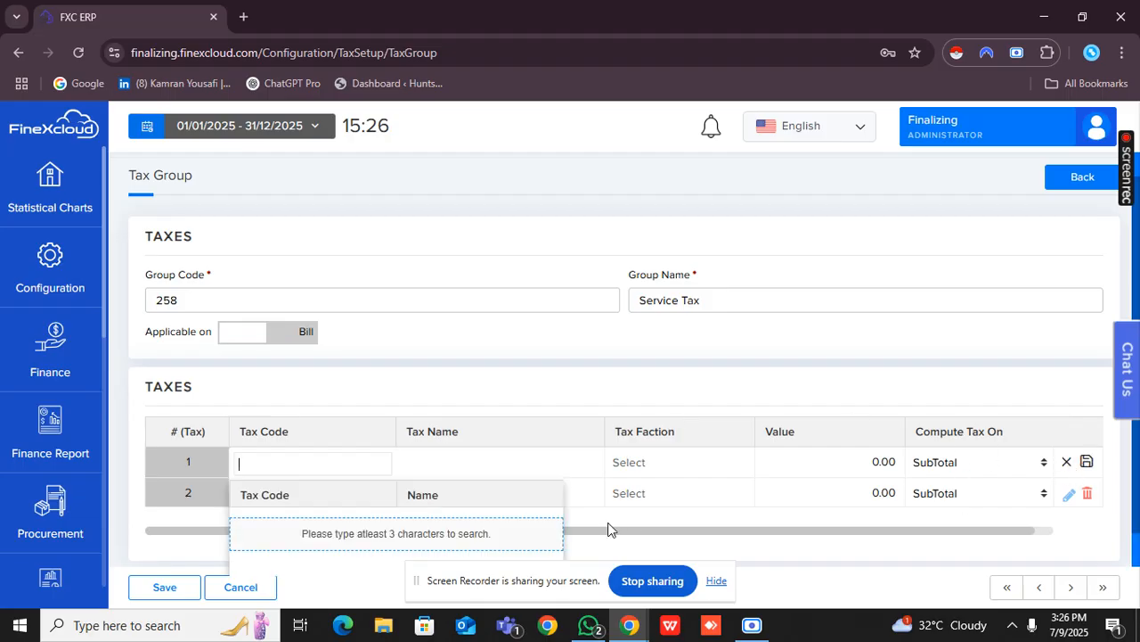
{"action": "type", "text": "Serv"}
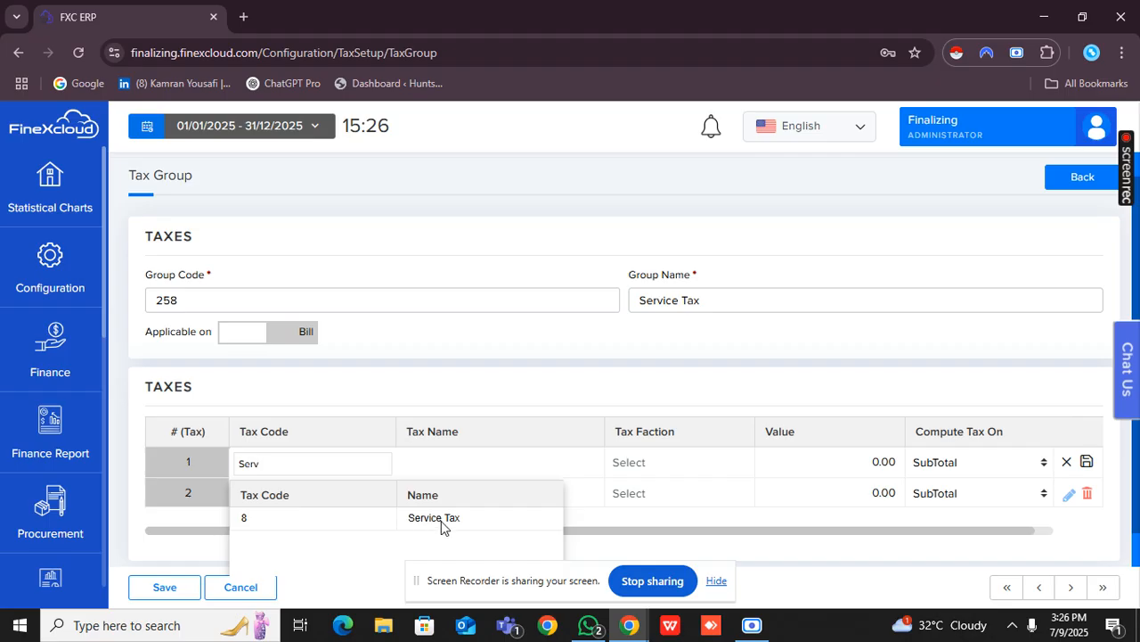
{"action": "left_click", "coordinate": [443, 525]}
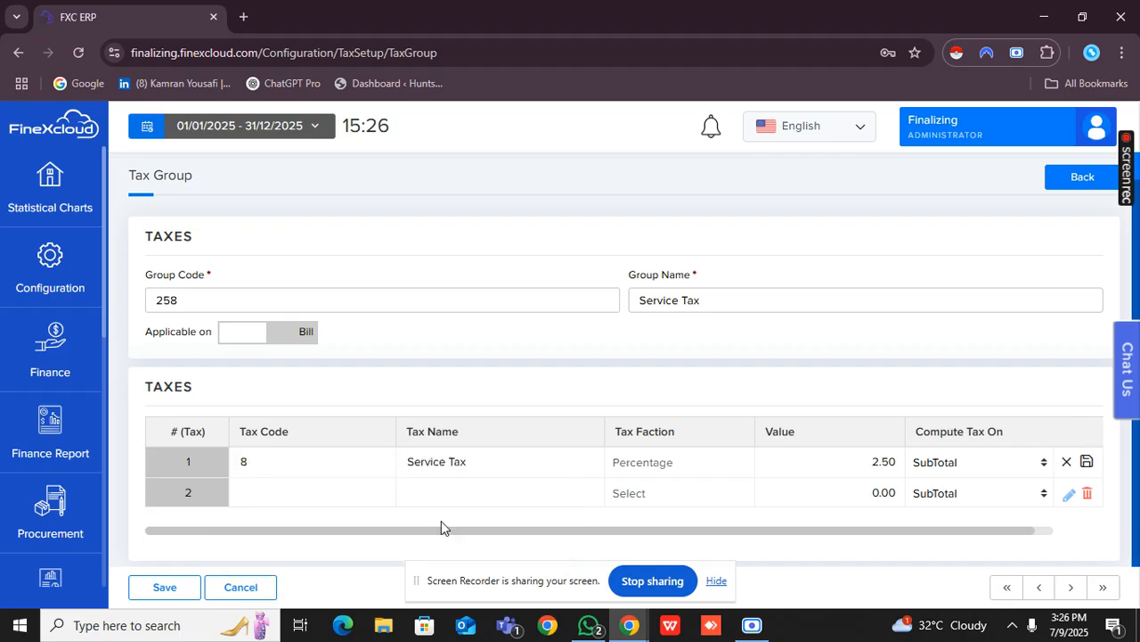
{"action": "left_click", "coordinate": [935, 463]}
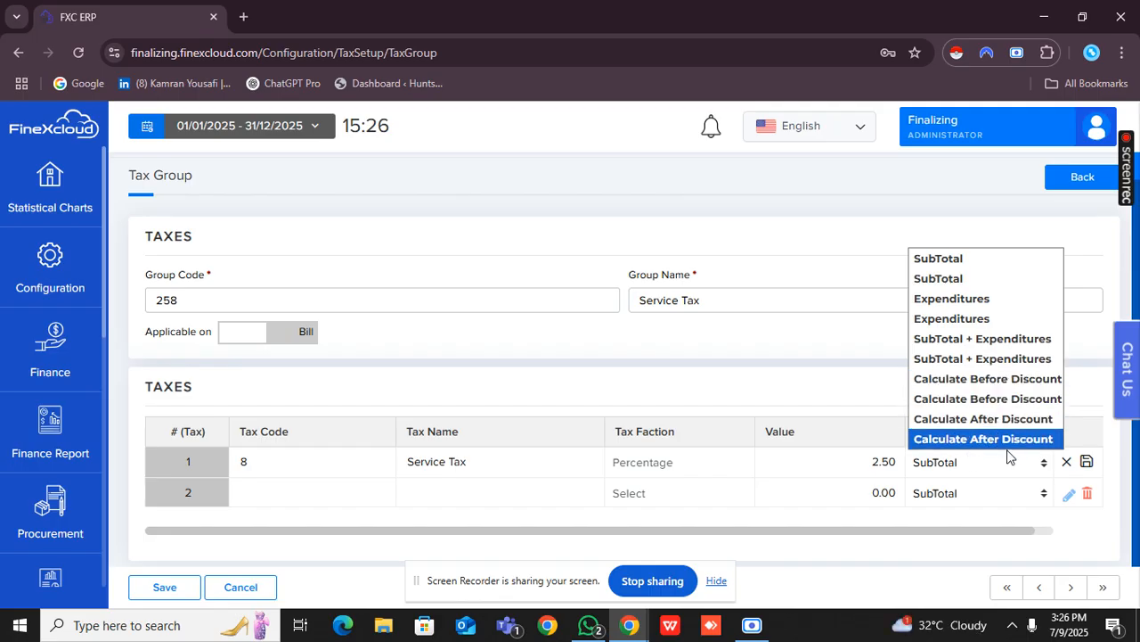
{"action": "left_click", "coordinate": [987, 474]}
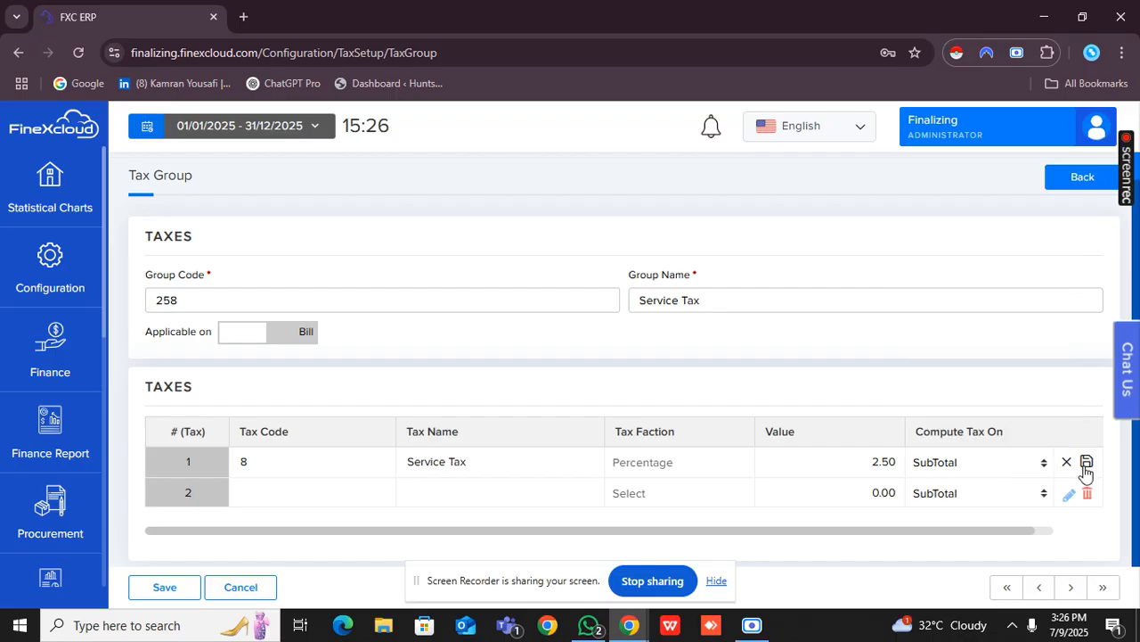
{"action": "left_click", "coordinate": [1086, 461]}
Review the completed Service Tax group and save it.
{"action": "scroll", "coordinate": [389, 473], "scroll_direction": "up", "scroll_amount": 1}
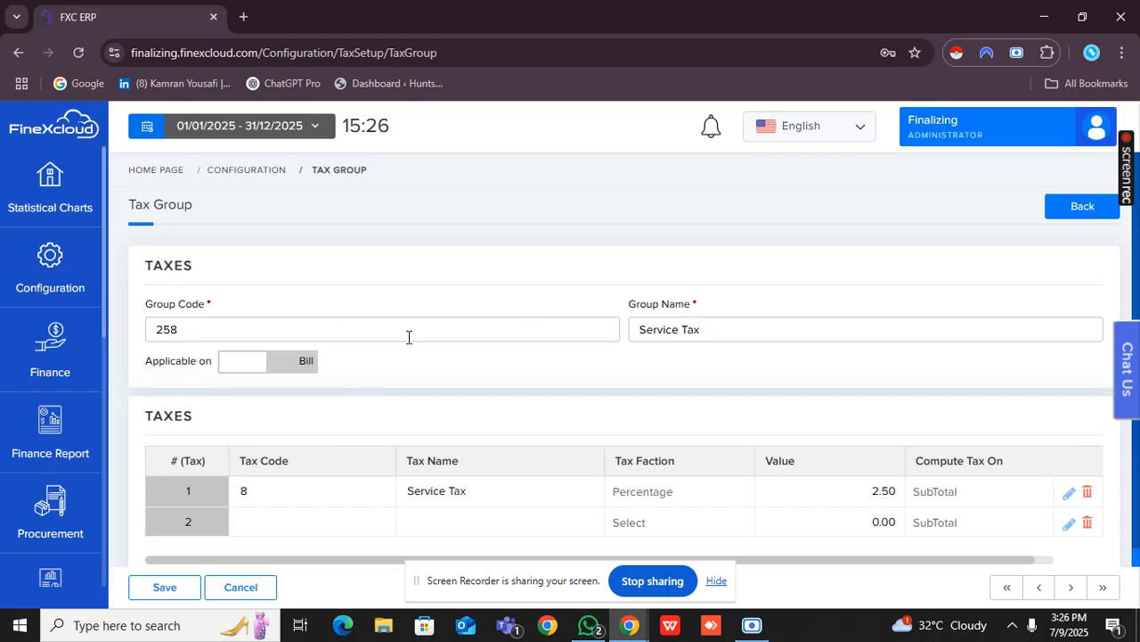
{"action": "scroll", "coordinate": [407, 336], "scroll_direction": "down", "scroll_amount": 1}
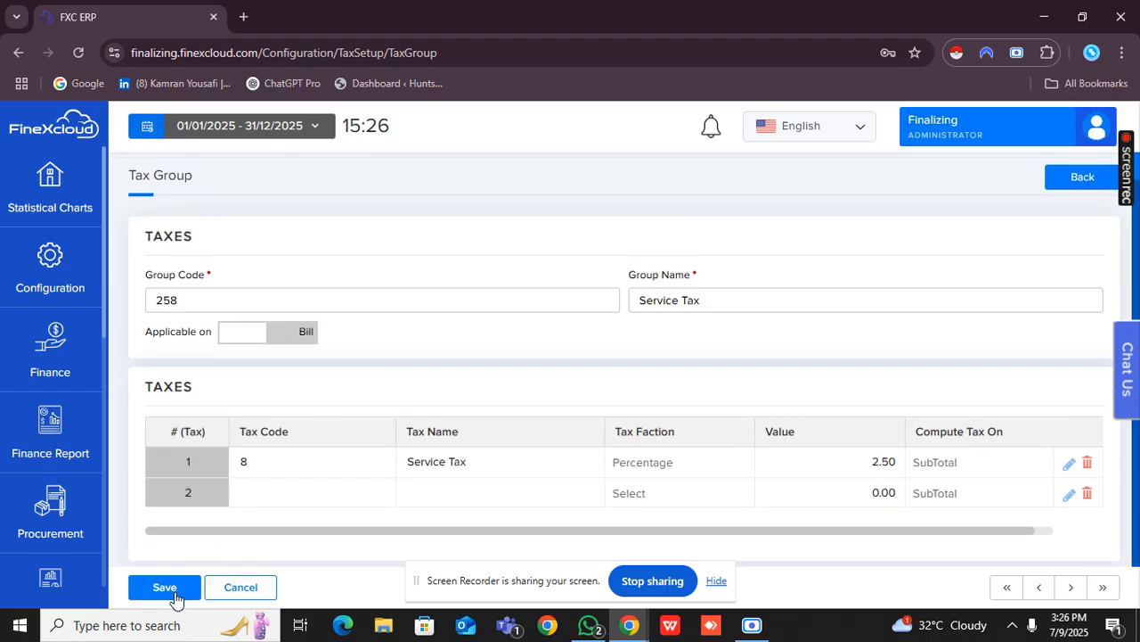
{"action": "left_click", "coordinate": [167, 587]}
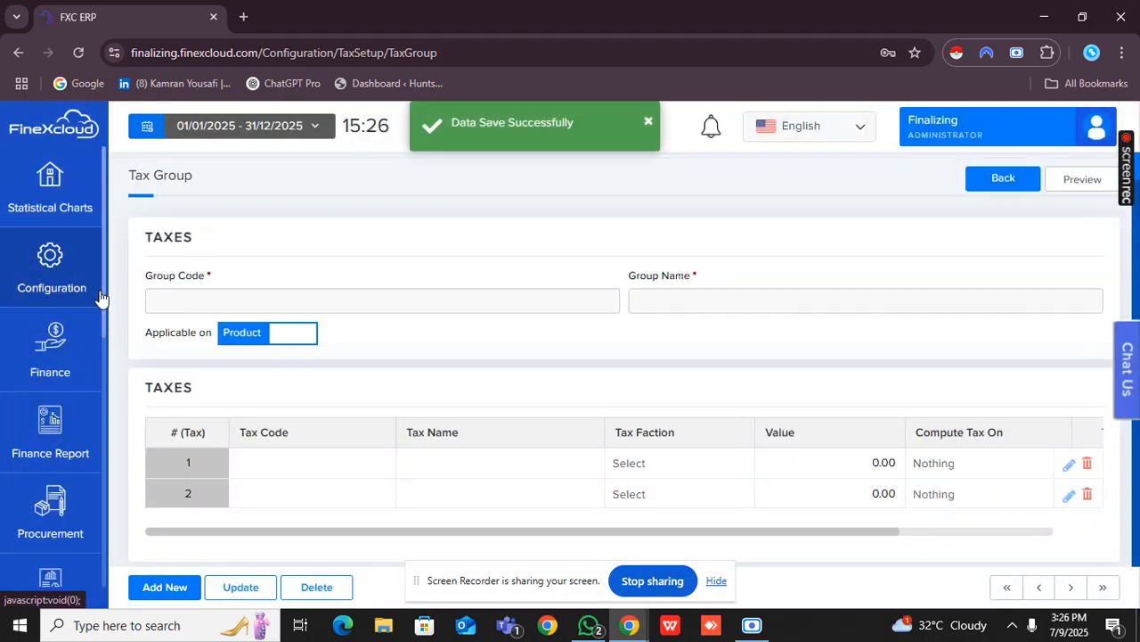
Add a user group named Purchase Department in the security configuration and save it.
{"action": "left_click", "coordinate": [100, 297]}
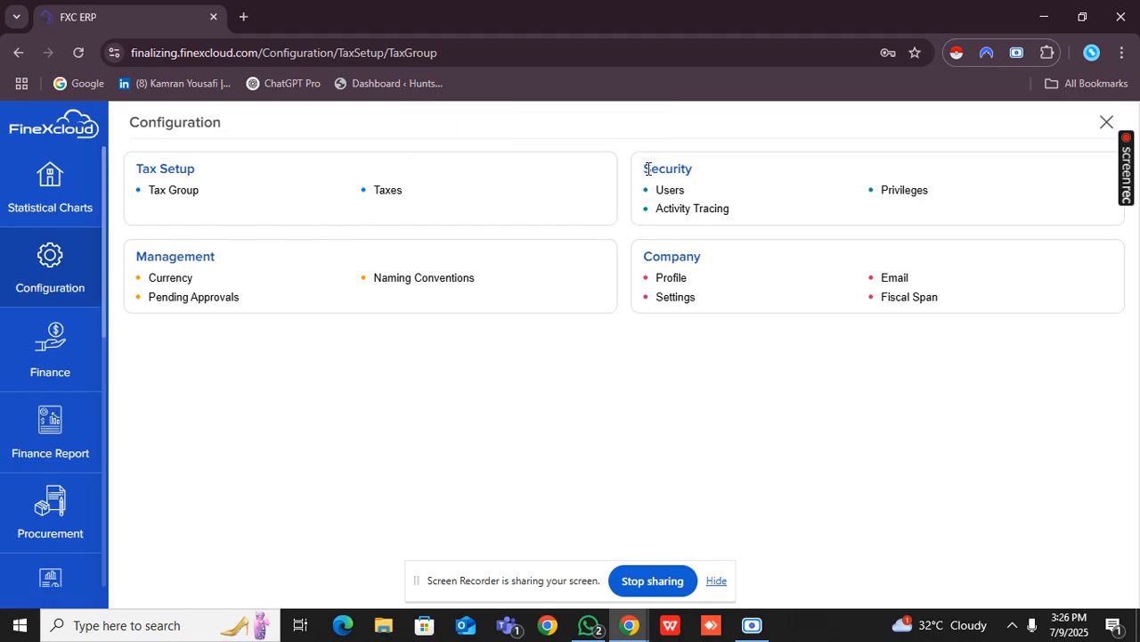
{"action": "left_click_drag", "start_coordinate": [645, 170], "coordinate": [703, 175]}
{"action": "left_click", "coordinate": [700, 188]}
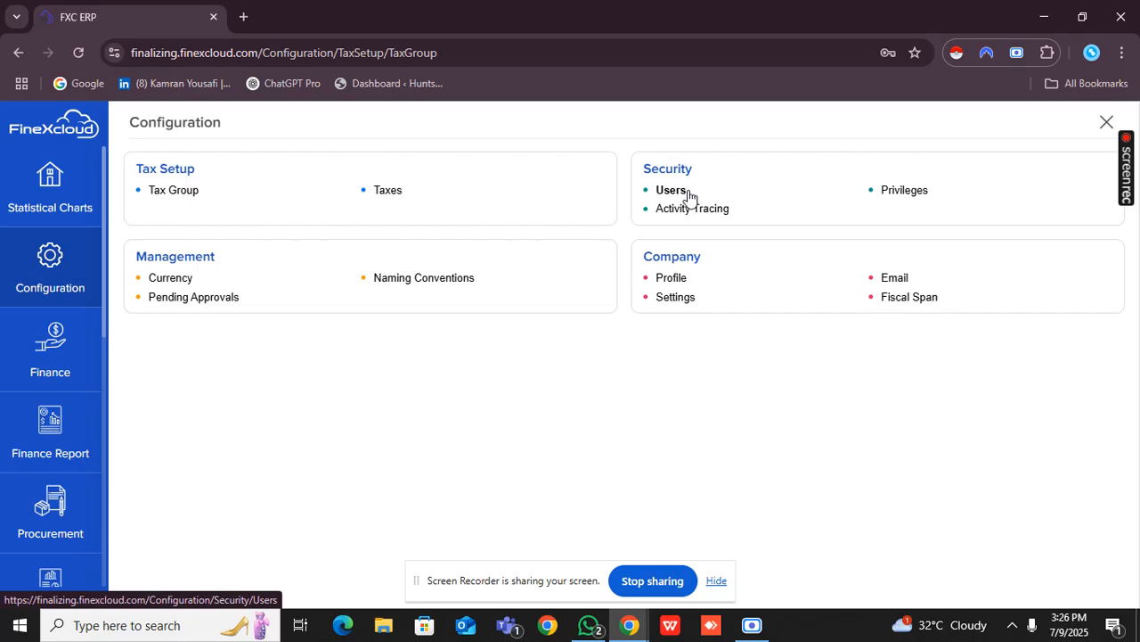
{"action": "left_click", "coordinate": [688, 192]}
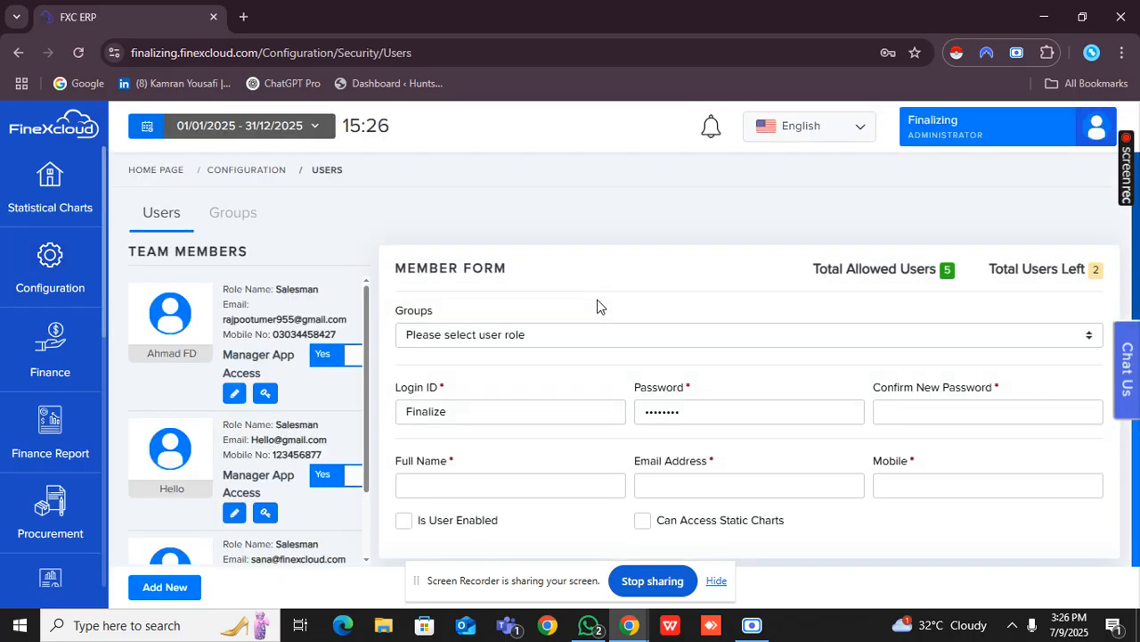
{"action": "left_click", "coordinate": [233, 225]}
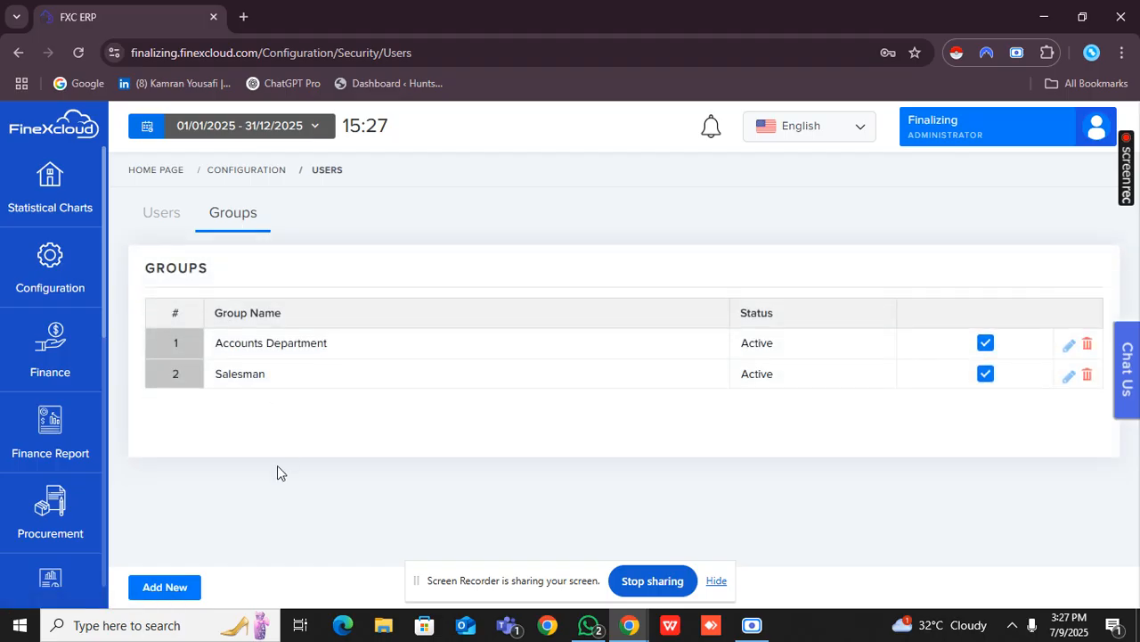
{"action": "left_click", "coordinate": [178, 591]}
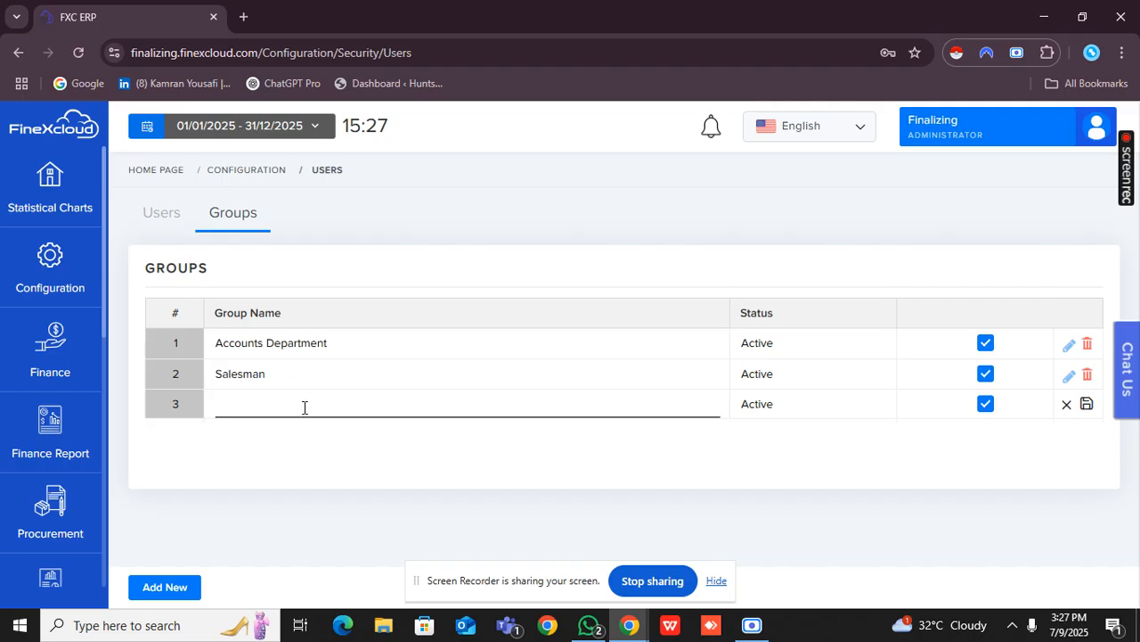
{"action": "type", "text": "Purchase Department"}
{"action": "key", "text": "Return"}
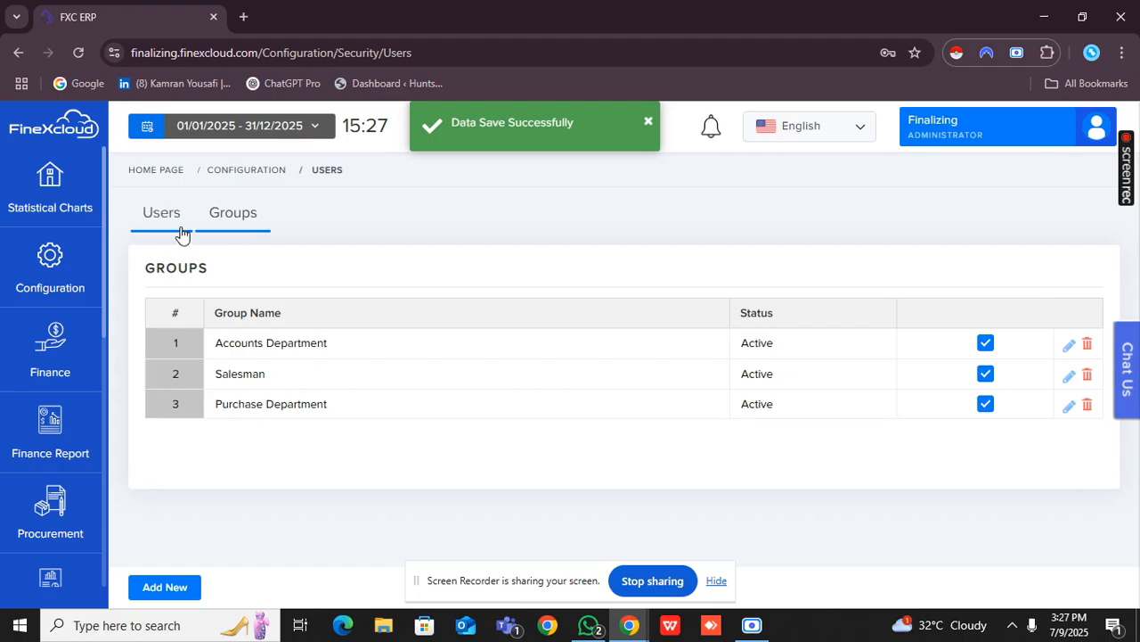
Start a new user record and assign it to the Purchase Department group.
{"action": "left_click", "coordinate": [181, 233]}
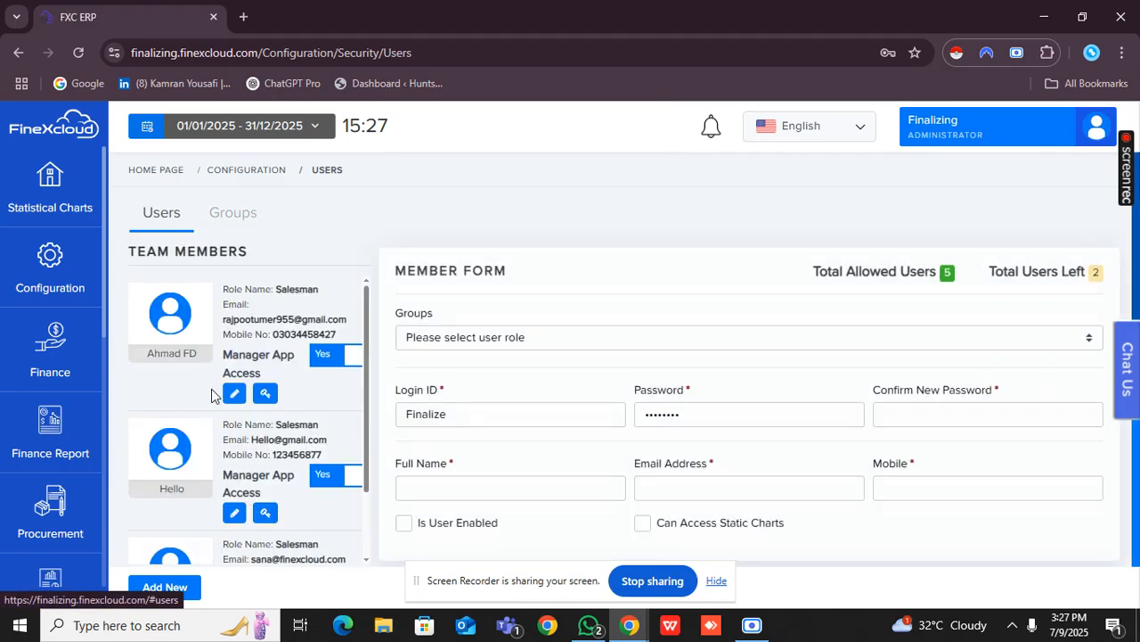
{"action": "left_click", "coordinate": [167, 591]}
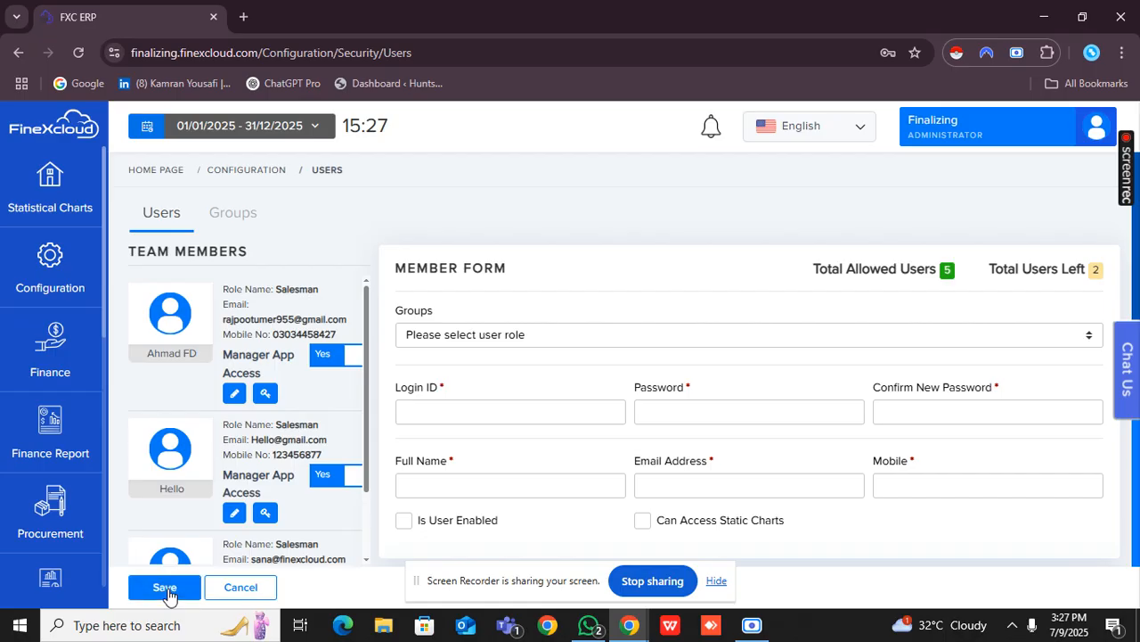
{"action": "left_click", "coordinate": [473, 343]}
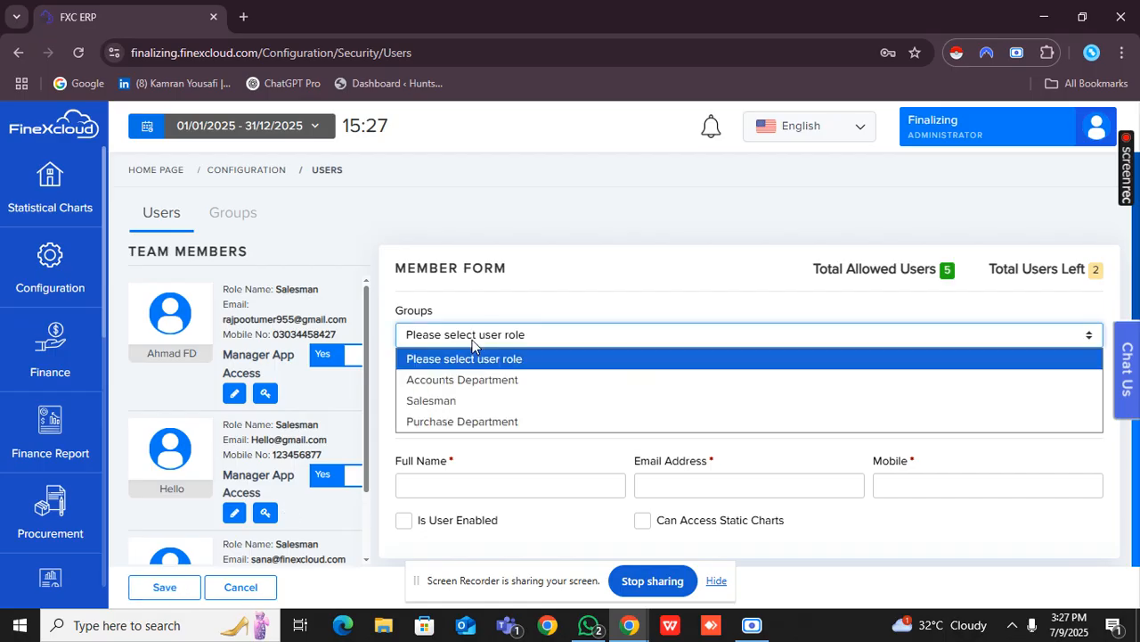
{"action": "left_click", "coordinate": [486, 422]}
{"action": "scroll", "coordinate": [490, 392], "scroll_direction": "down", "scroll_amount": 1}
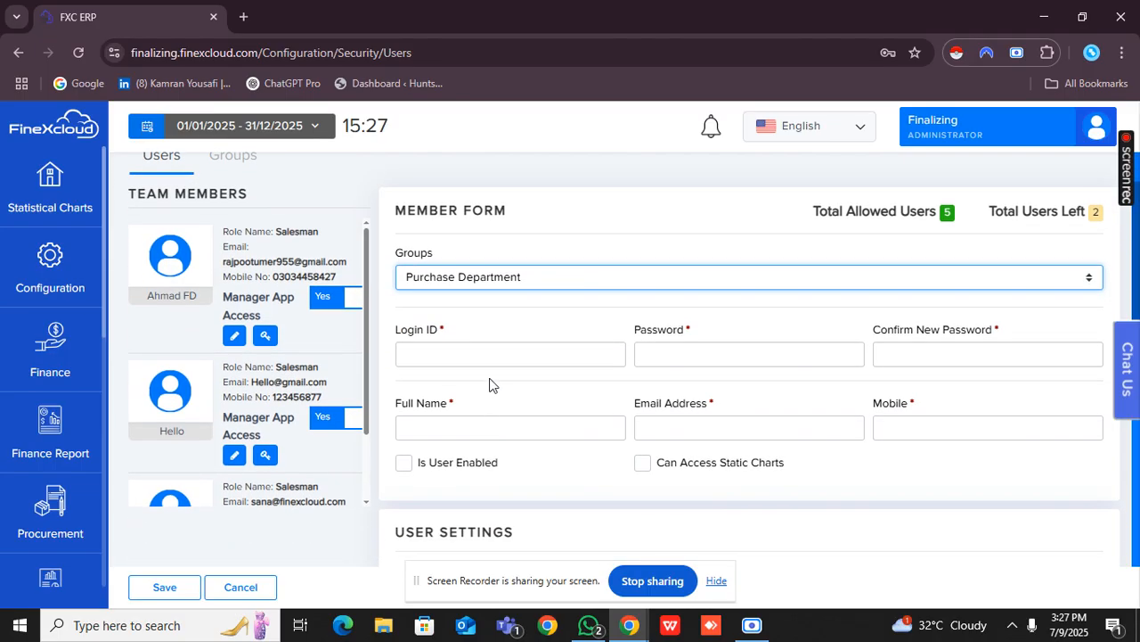
Enter the new user's login ID, then set and confirm the account password.
{"action": "left_click", "coordinate": [497, 356]}
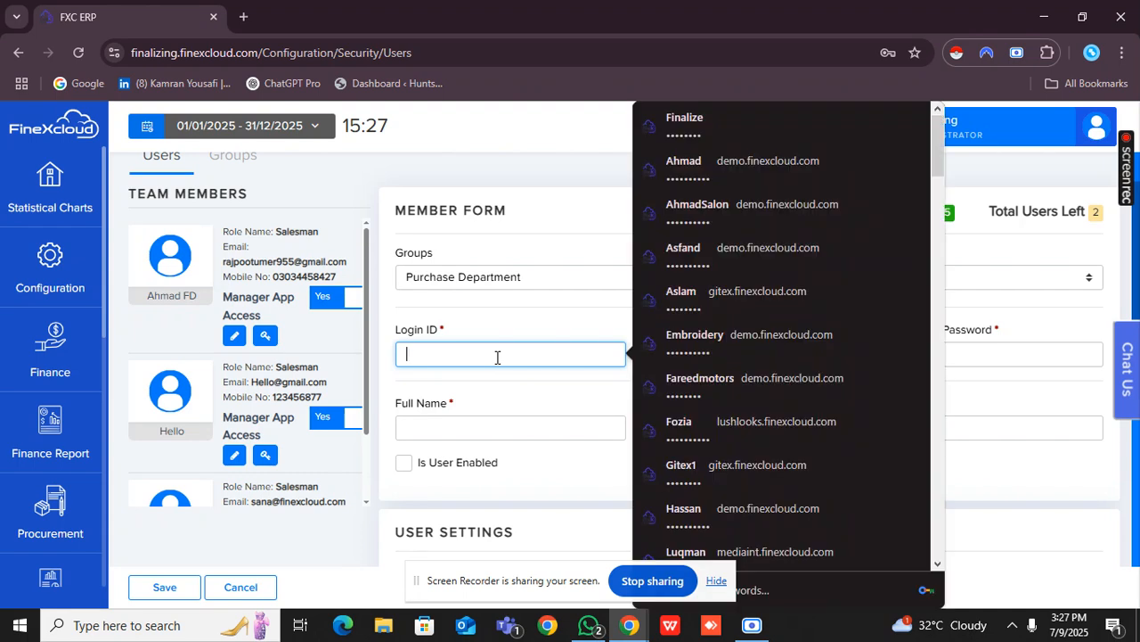
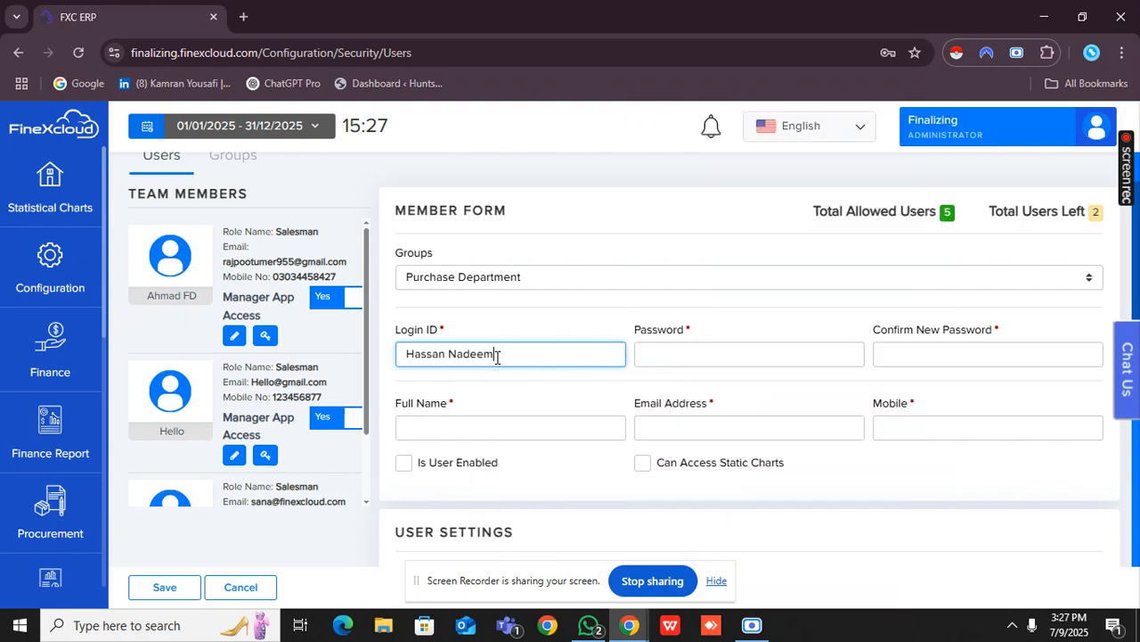
{"action": "left_click", "coordinate": [655, 353]}
{"action": "type", "text": "•"}
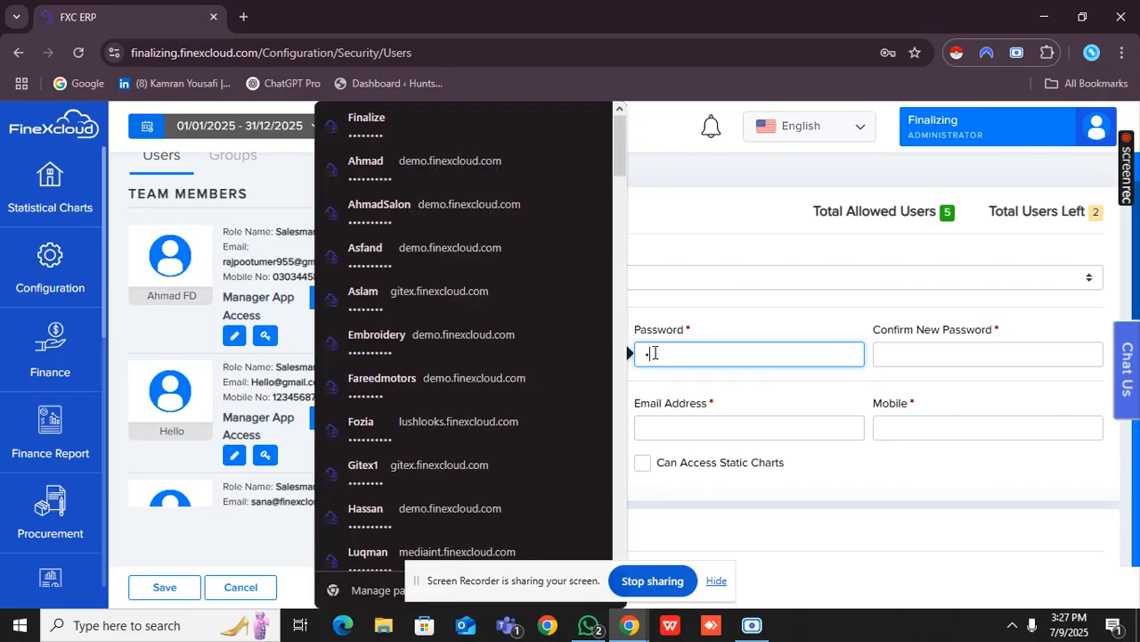
{"action": "type", "text": "••••••"}
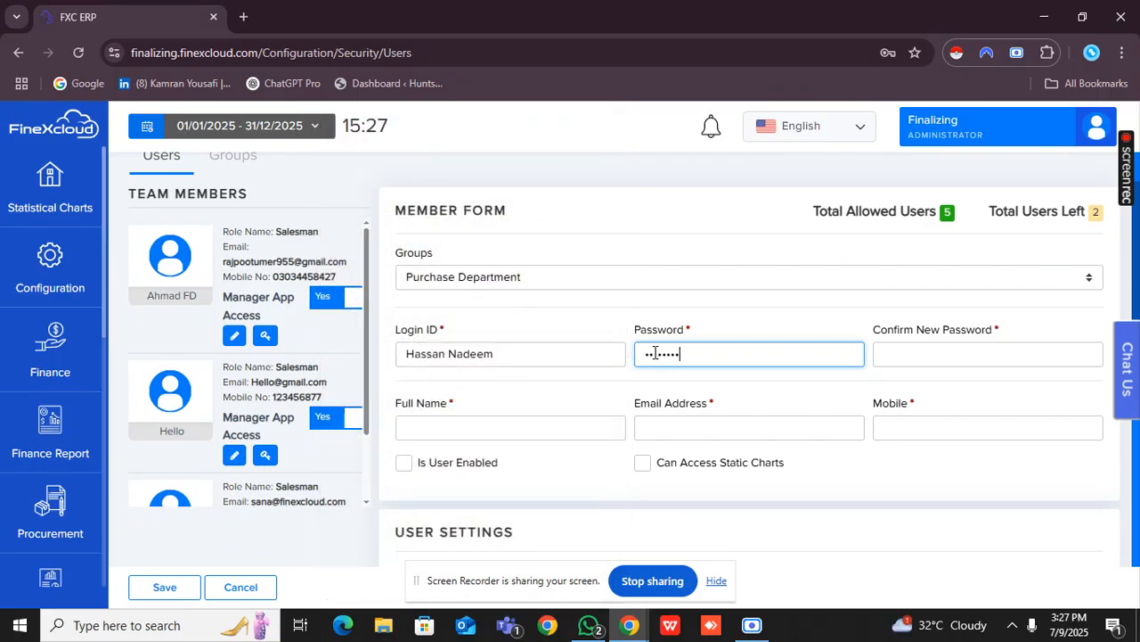
{"action": "type", "text": "••"}
{"action": "left_click", "coordinate": [1007, 363]}
{"action": "type", "text": "••••••"}
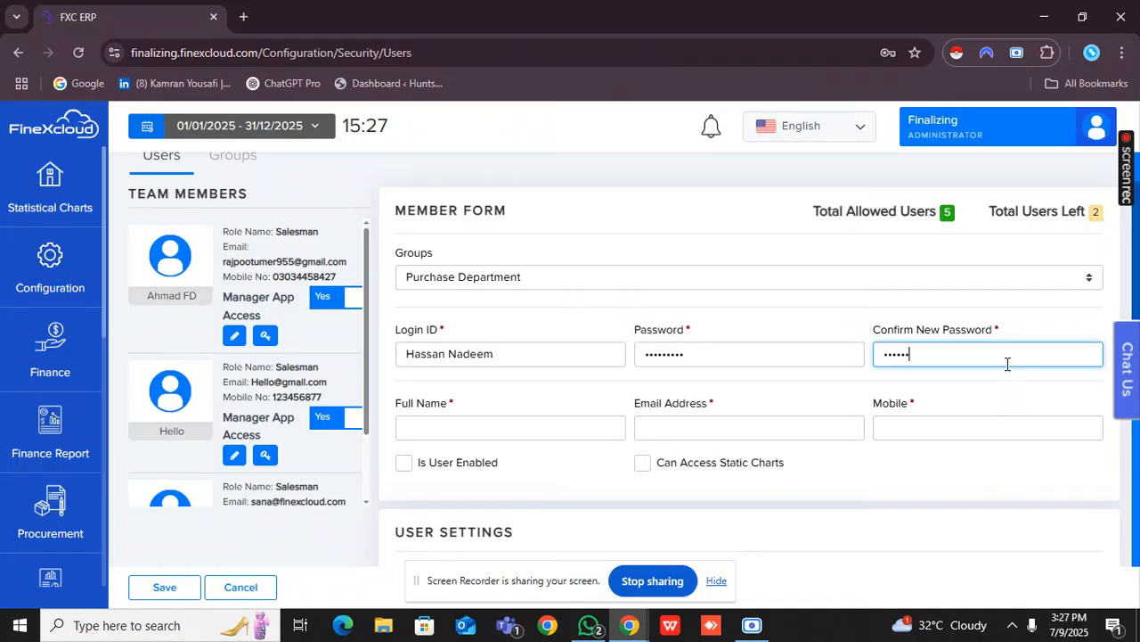
{"action": "type", "text": "•••"}
Fill in the full name, email address and mobile from the first saved contact suggestion and mark the user as enabled.
{"action": "left_click", "coordinate": [524, 431]}
{"action": "left_click", "coordinate": [544, 468]}
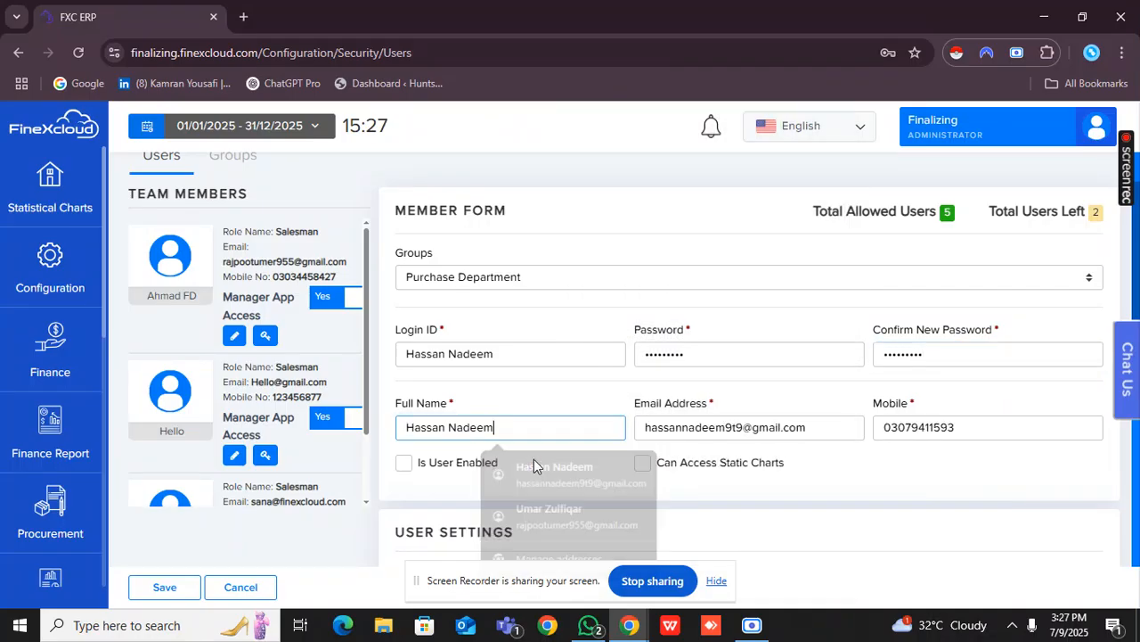
{"action": "left_click", "coordinate": [745, 405]}
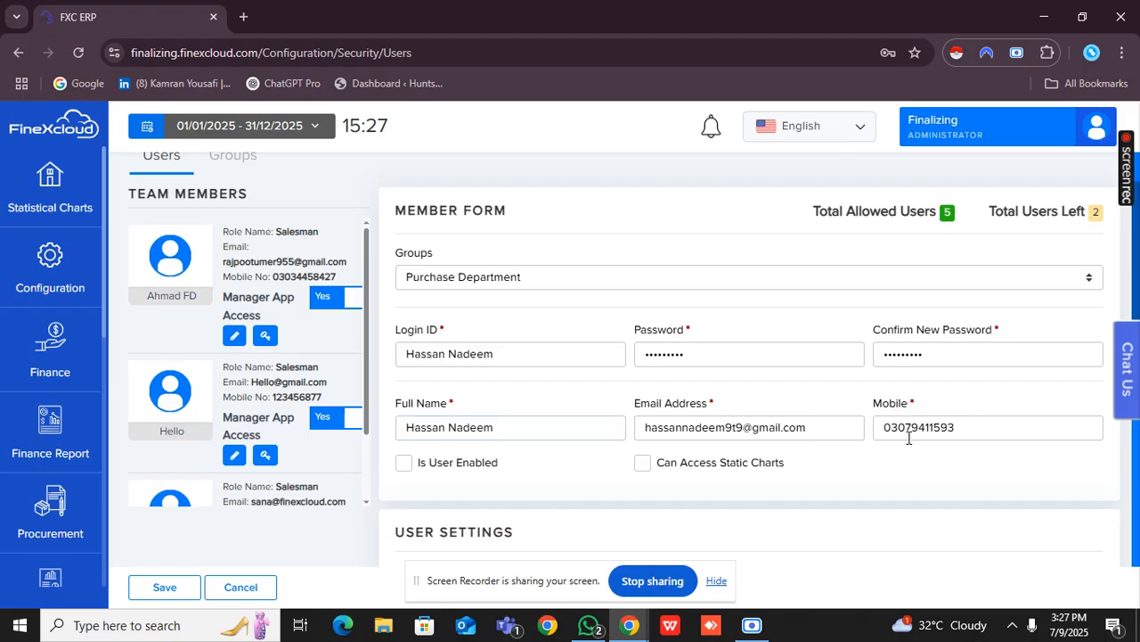
{"action": "scroll", "coordinate": [772, 488], "scroll_direction": "down", "scroll_amount": 1}
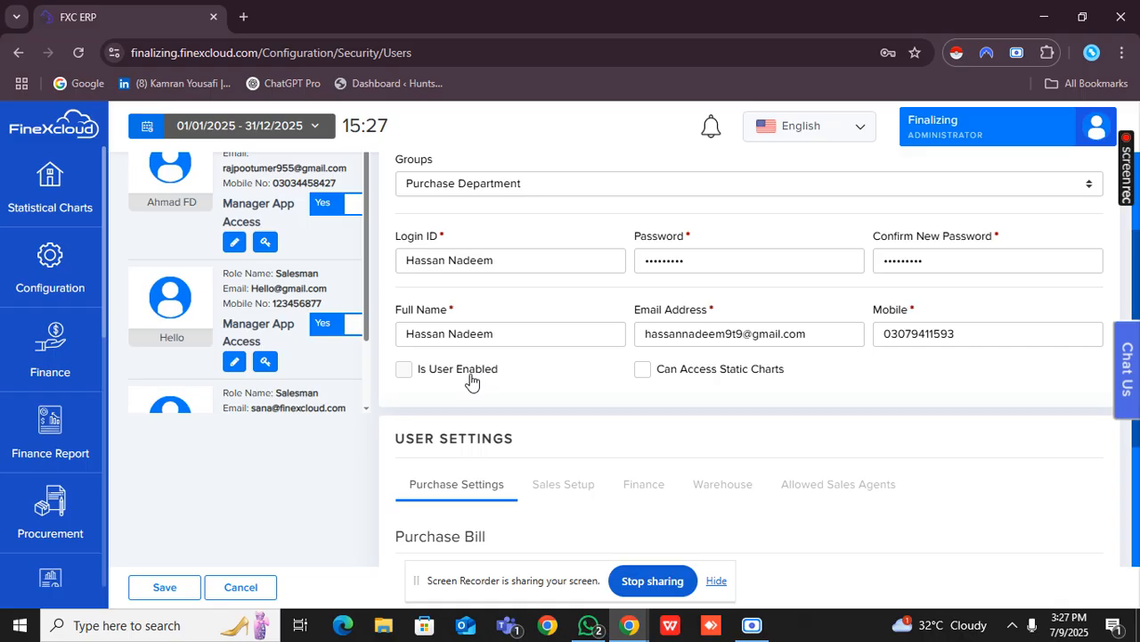
{"action": "left_click", "coordinate": [472, 379]}
Review the new user's available options in Purchase Settings, Sales Setup and Finance.
{"action": "scroll", "coordinate": [554, 390], "scroll_direction": "up", "scroll_amount": 1}
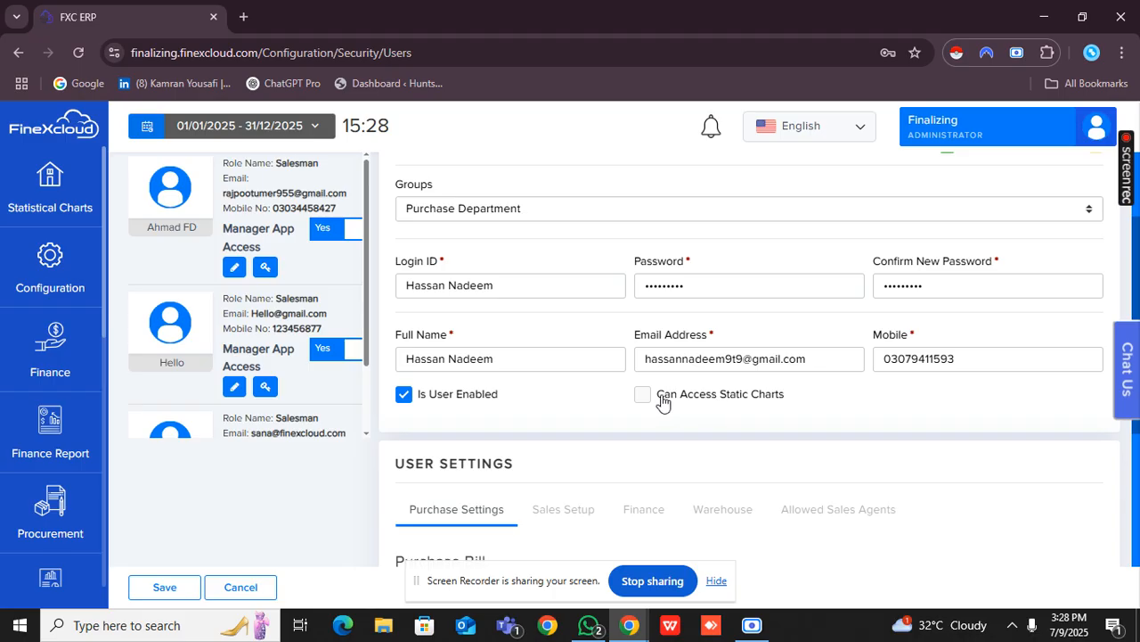
{"action": "scroll", "coordinate": [662, 401], "scroll_direction": "down", "scroll_amount": 1}
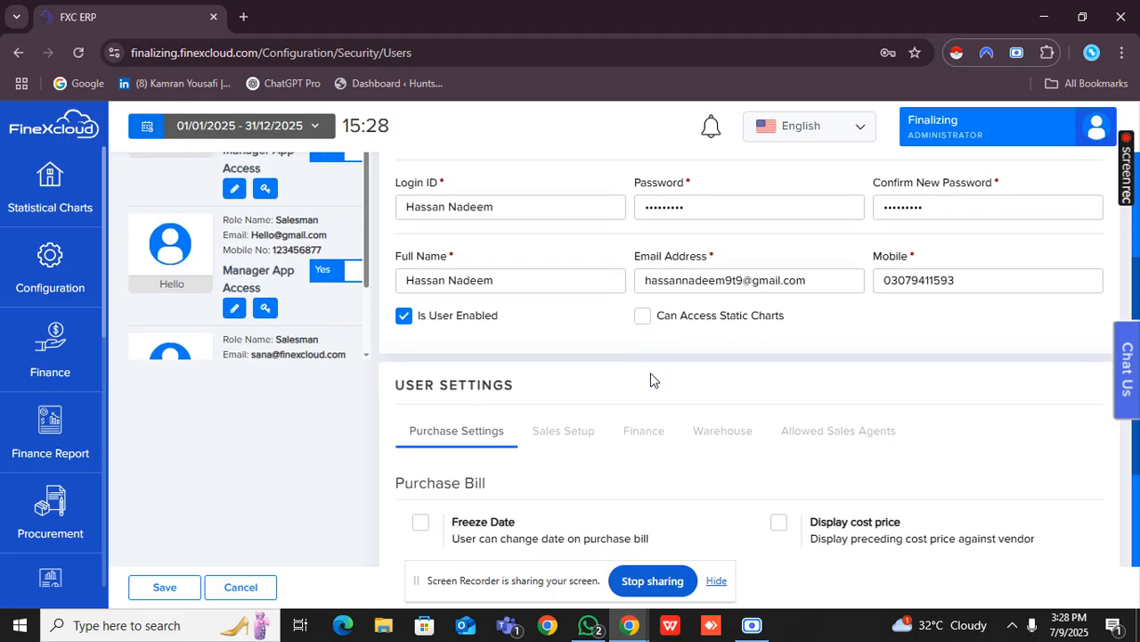
{"action": "scroll", "coordinate": [650, 372], "scroll_direction": "down", "scroll_amount": 1}
{"action": "scroll", "coordinate": [515, 383], "scroll_direction": "down", "scroll_amount": 2}
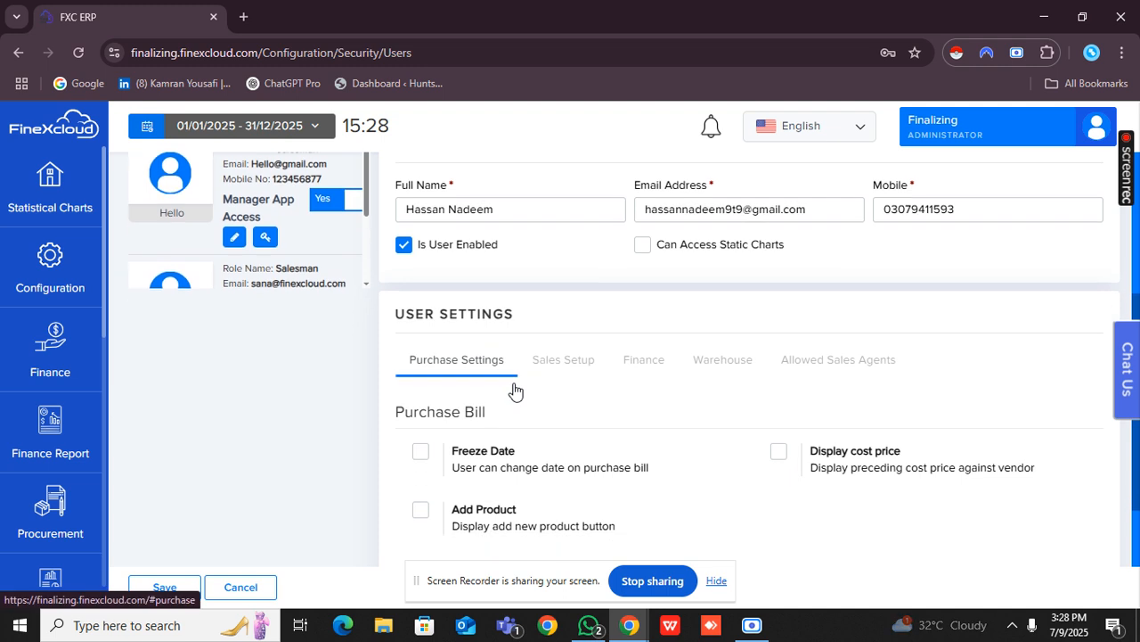
{"action": "scroll", "coordinate": [500, 346], "scroll_direction": "down", "scroll_amount": 1}
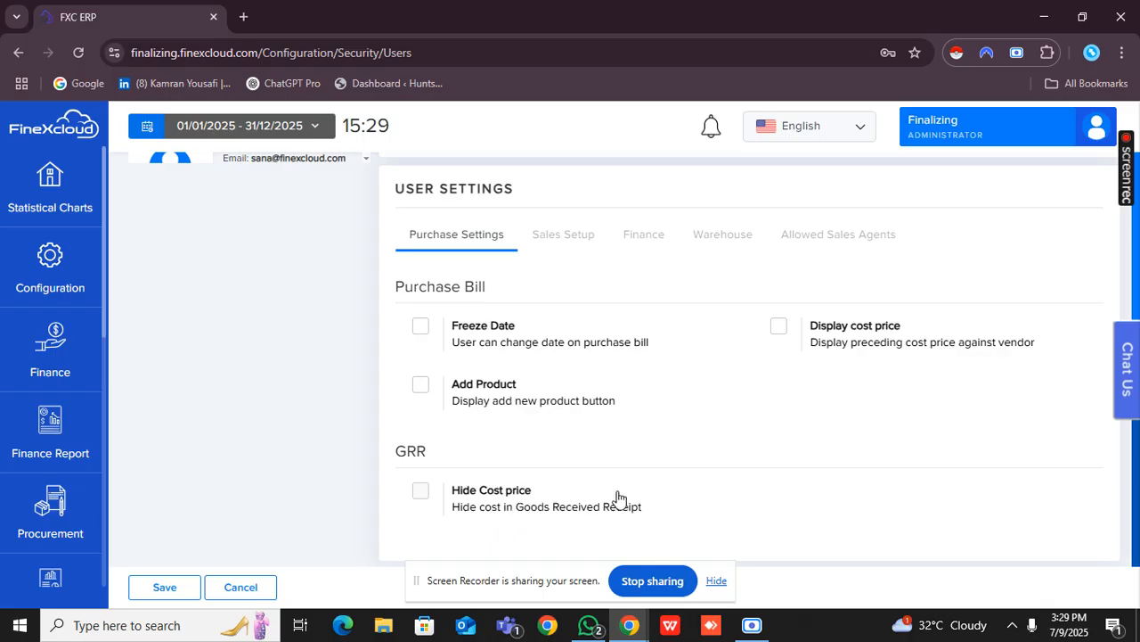
{"action": "scroll", "coordinate": [617, 496], "scroll_direction": "up", "scroll_amount": 1}
{"action": "scroll", "coordinate": [618, 496], "scroll_direction": "down", "scroll_amount": 1}
{"action": "left_click", "coordinate": [575, 242]}
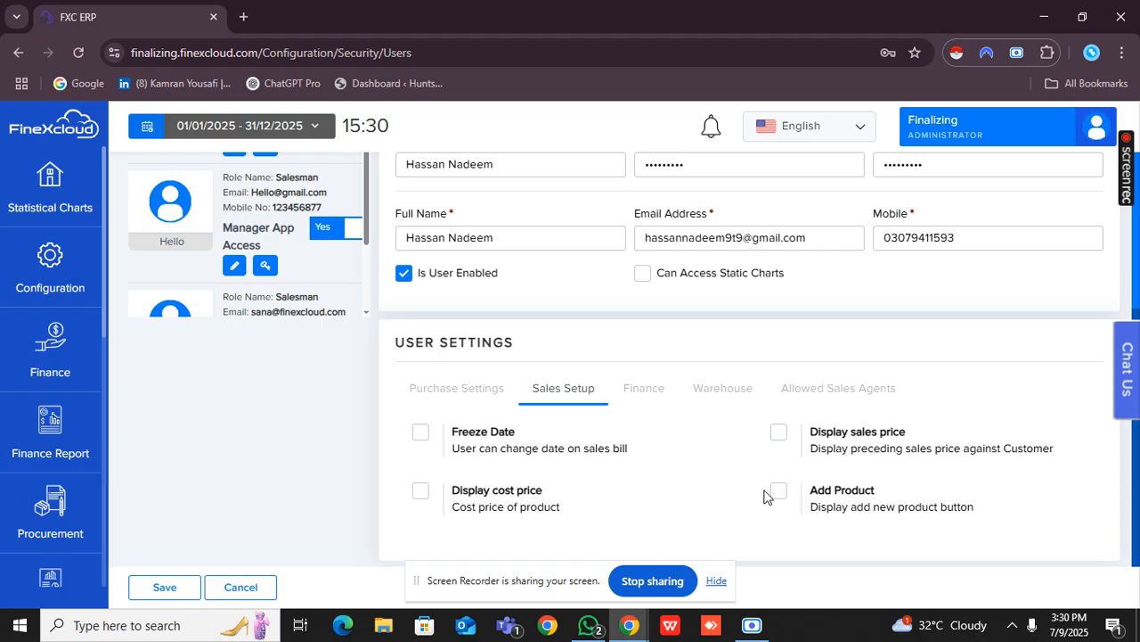
{"action": "left_click", "coordinate": [653, 392]}
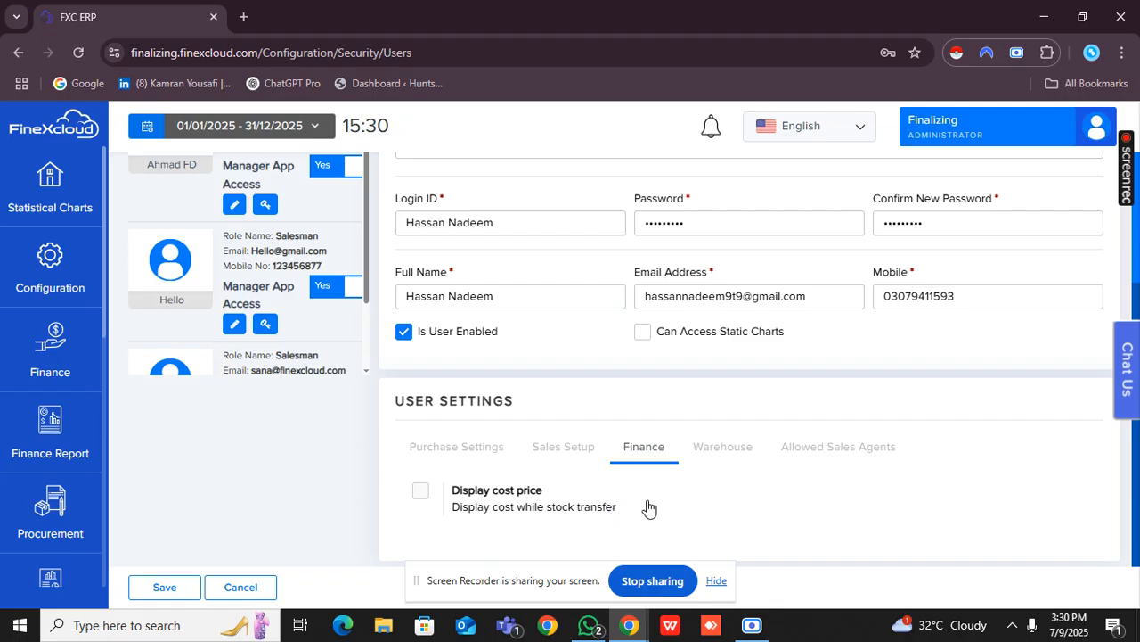
Assign the Lahore warehouse to the new user in the user settings.
{"action": "left_click", "coordinate": [726, 450]}
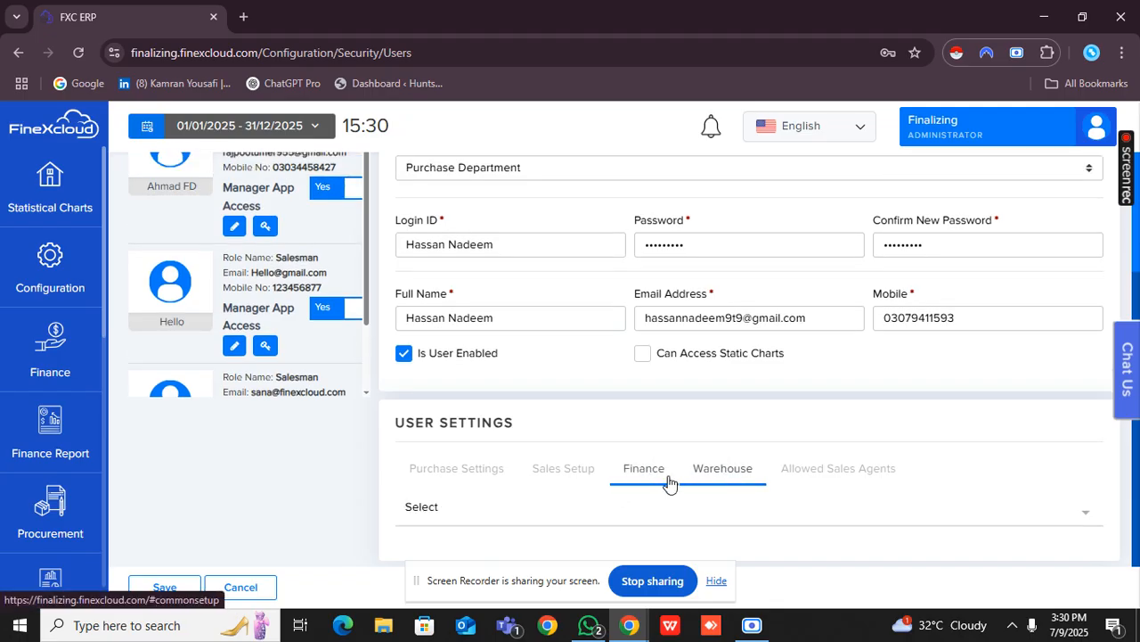
{"action": "left_click", "coordinate": [568, 526]}
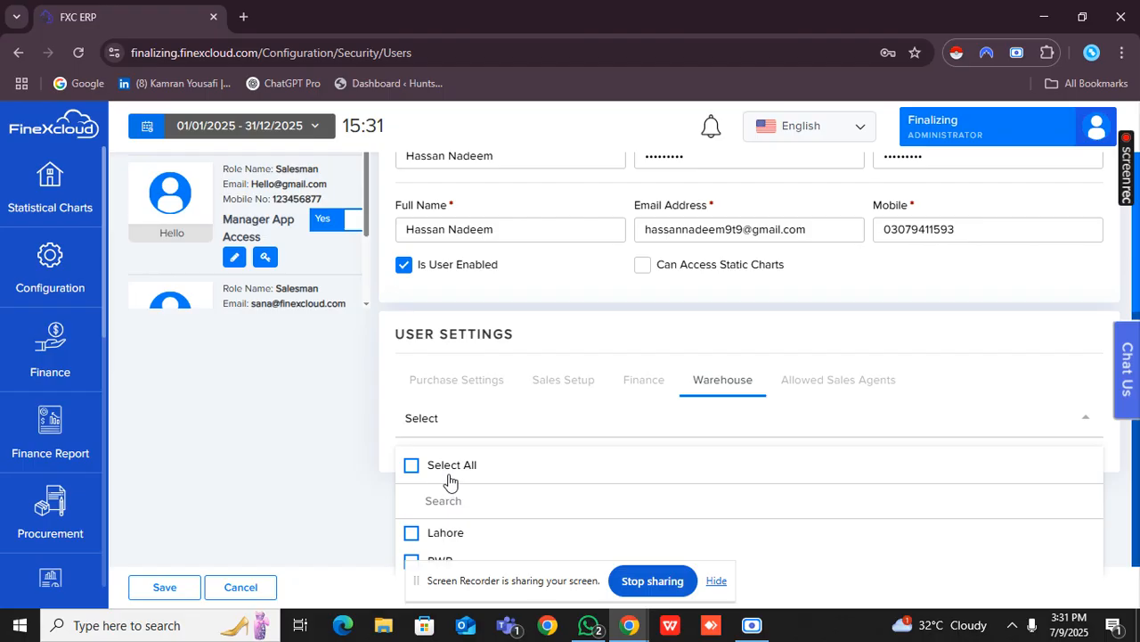
{"action": "left_click", "coordinate": [442, 538]}
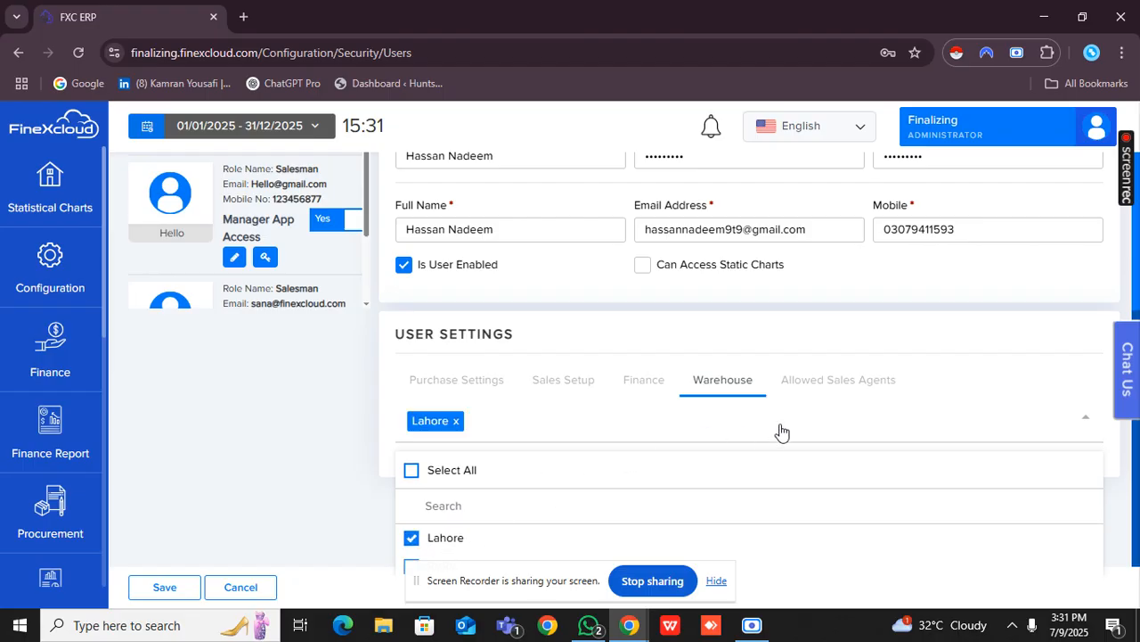
Allow the first listed sales agent for the new user and save the user record.
{"action": "left_click", "coordinate": [827, 398]}
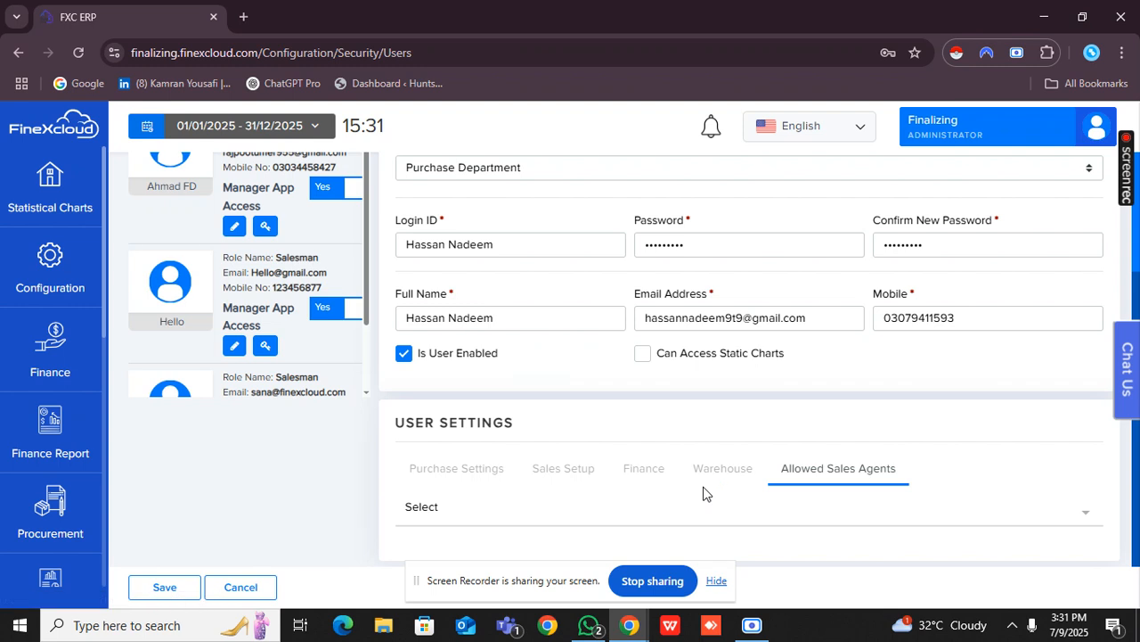
{"action": "left_click", "coordinate": [659, 524]}
{"action": "scroll", "coordinate": [660, 524], "scroll_direction": "down", "scroll_amount": 1}
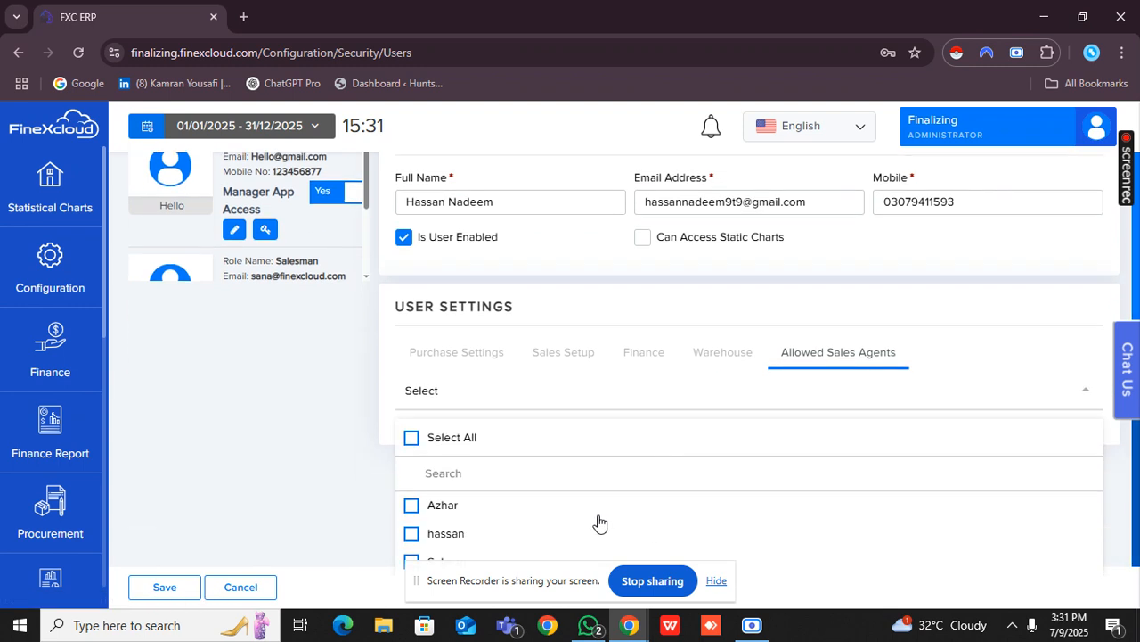
{"action": "left_click", "coordinate": [434, 509]}
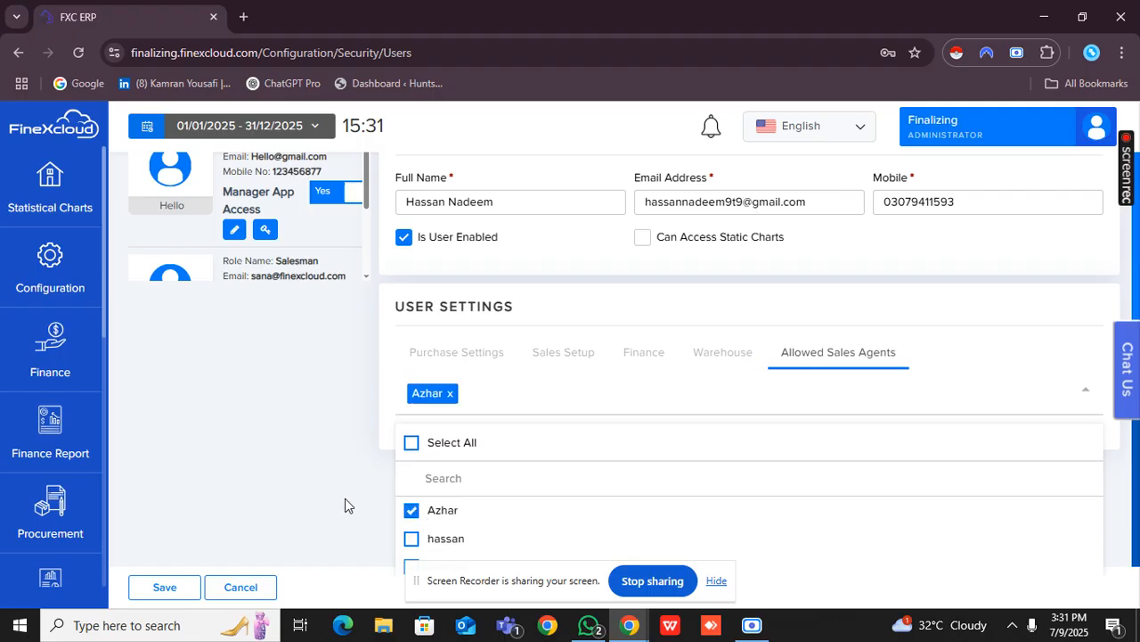
{"action": "scroll", "coordinate": [345, 503], "scroll_direction": "up", "scroll_amount": 5}
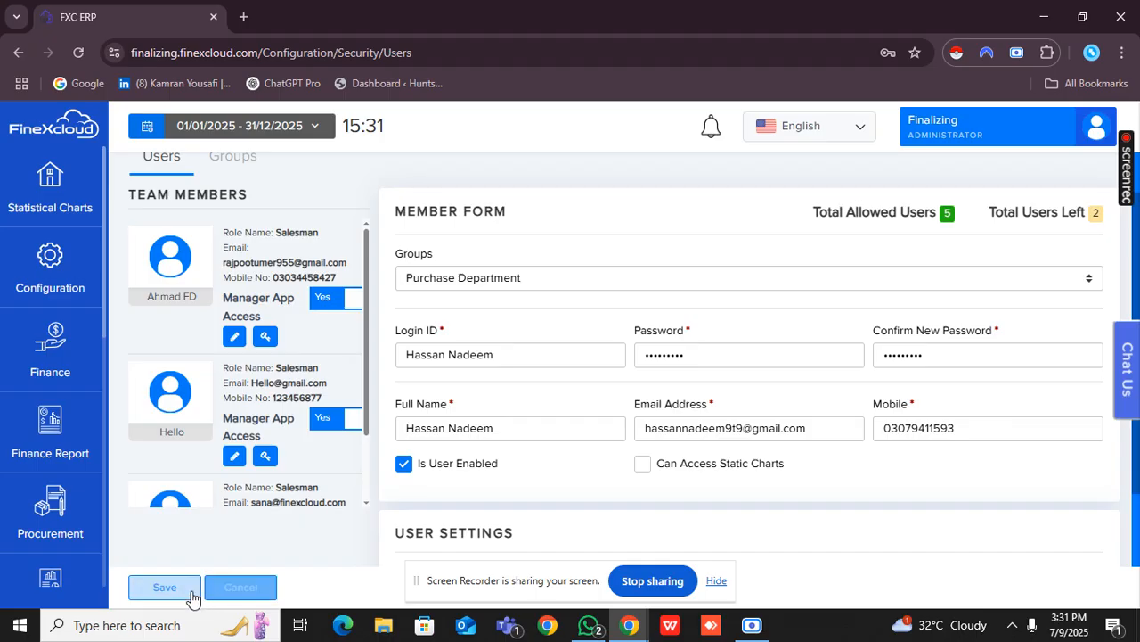
{"action": "left_click", "coordinate": [165, 587]}
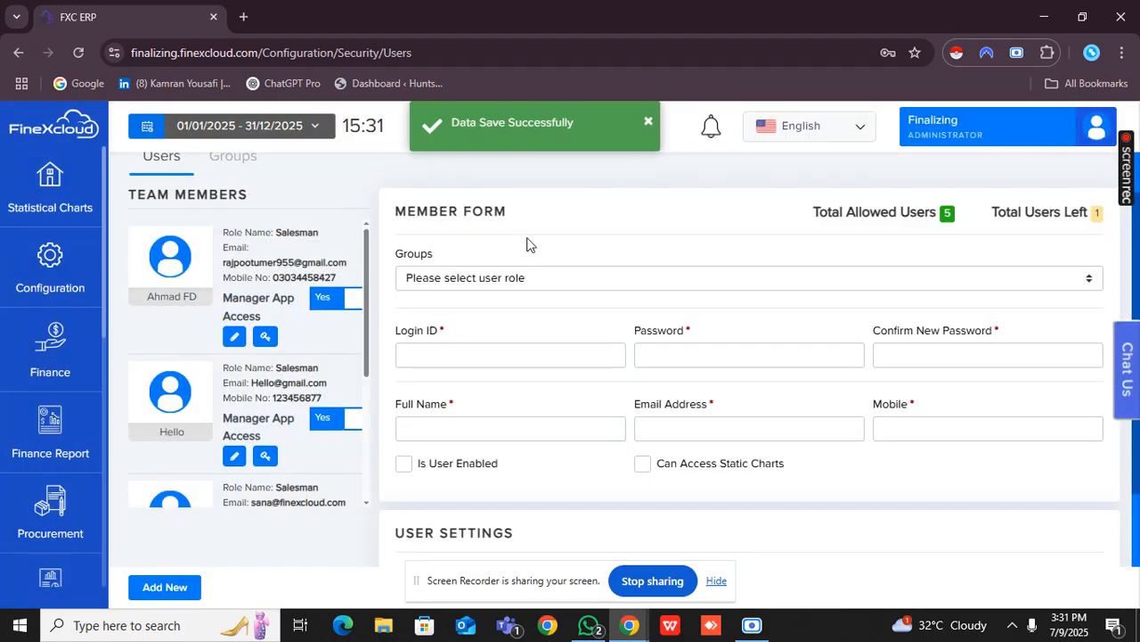
Reopen the newly saved Purchase Department user for editing and review the member details and allowed sales agents.
{"action": "scroll", "coordinate": [334, 353], "scroll_direction": "down", "scroll_amount": 3}
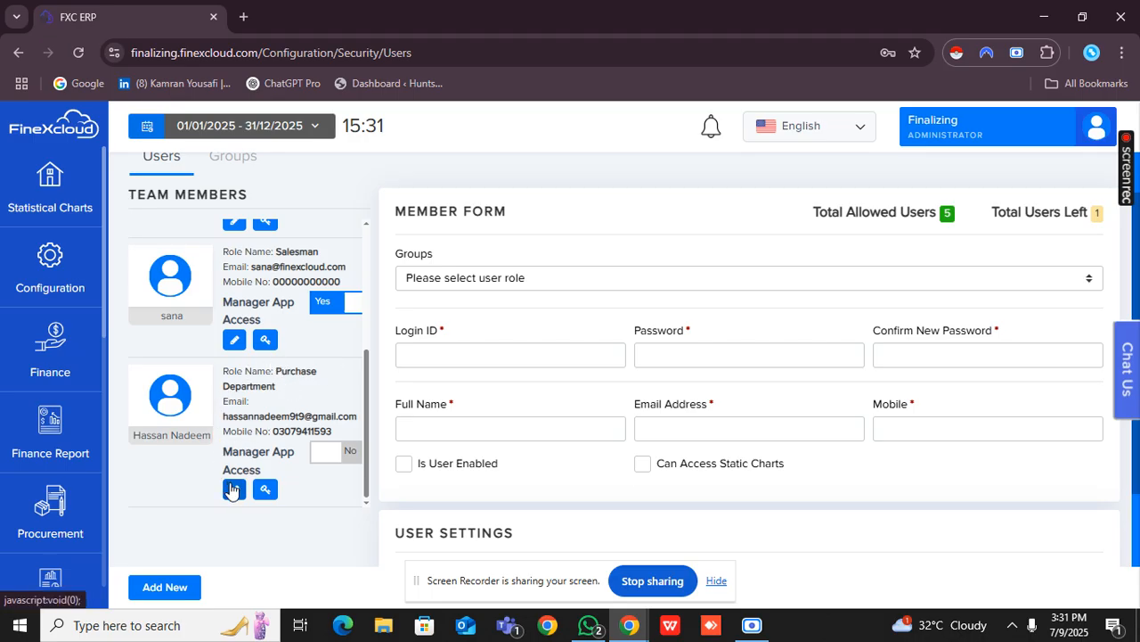
{"action": "left_click", "coordinate": [232, 489]}
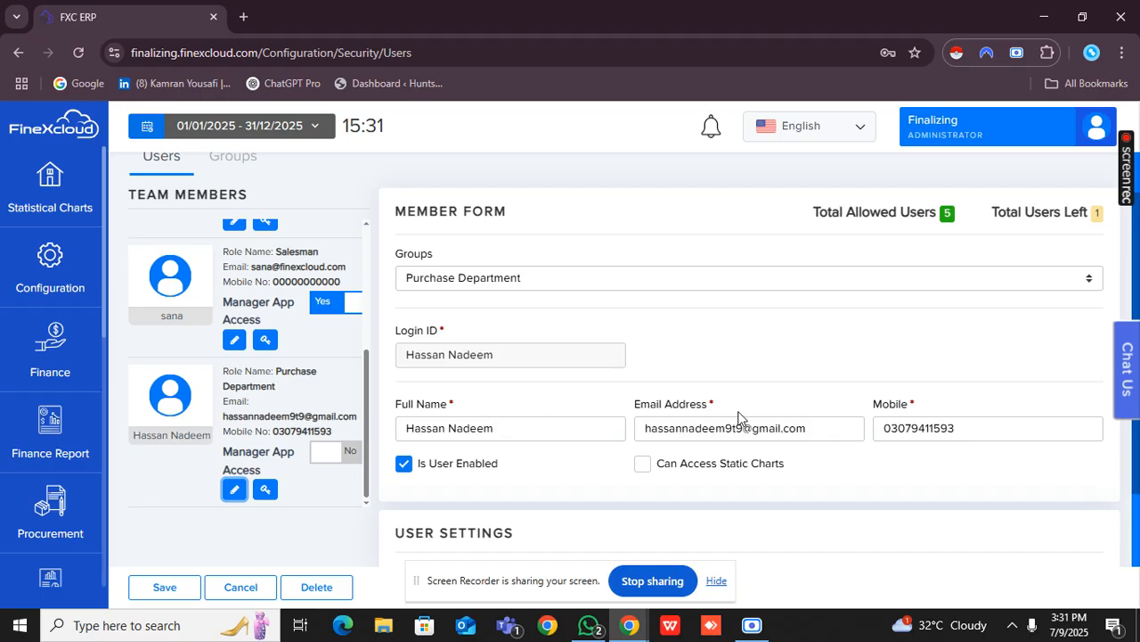
{"action": "scroll", "coordinate": [739, 415], "scroll_direction": "down", "scroll_amount": 2}
{"action": "scroll", "coordinate": [515, 490], "scroll_direction": "up", "scroll_amount": 2}
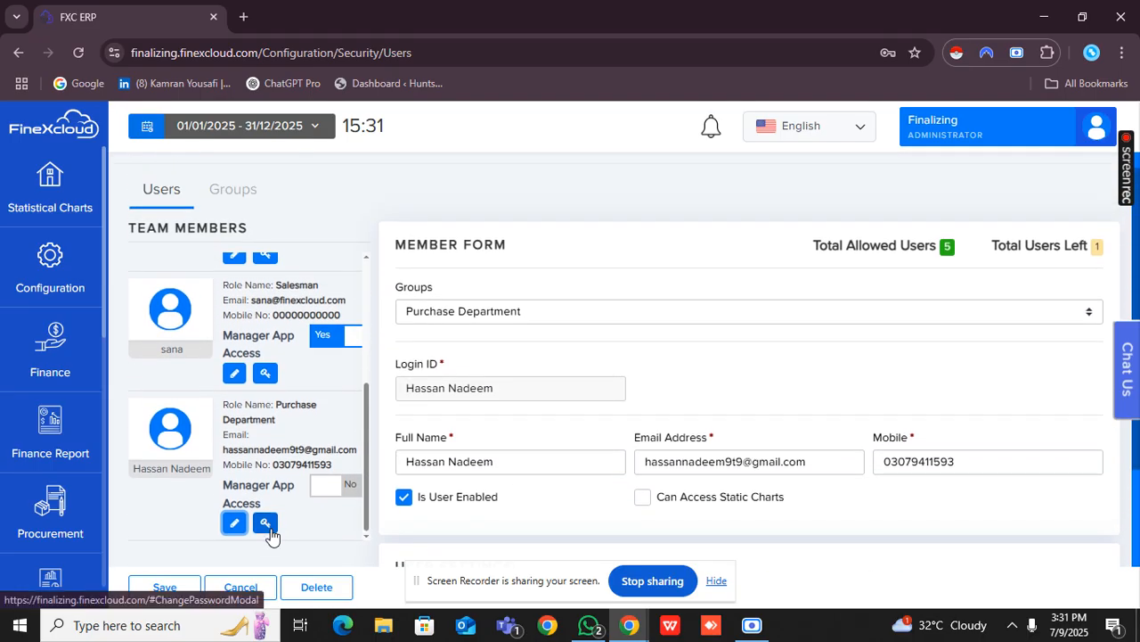
{"action": "left_click", "coordinate": [236, 526]}
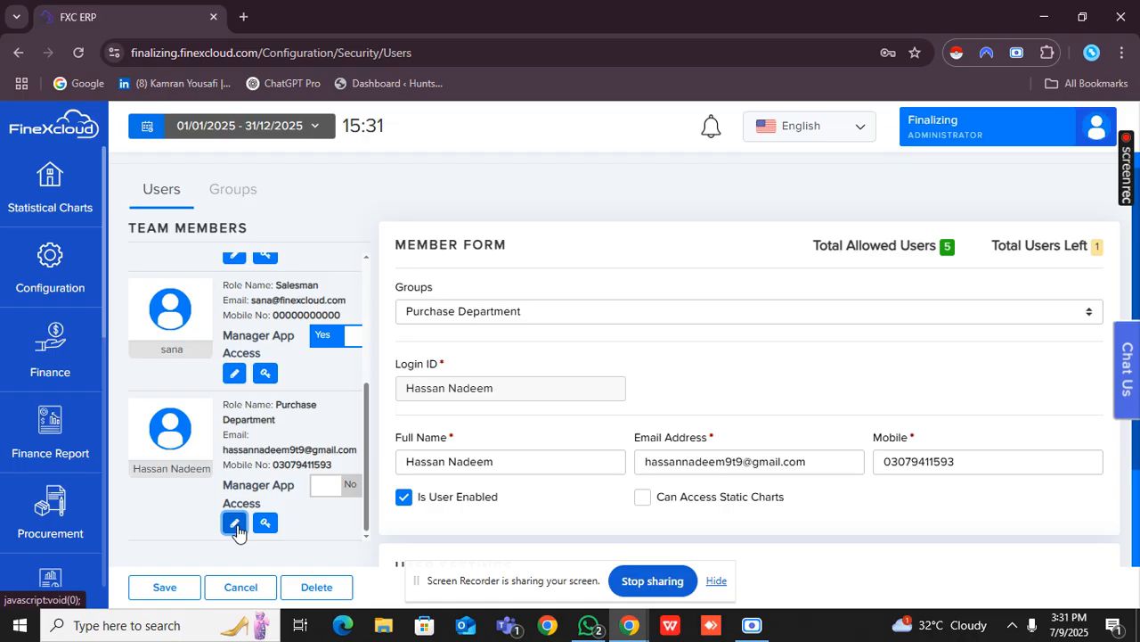
{"action": "scroll", "coordinate": [458, 427], "scroll_direction": "down", "scroll_amount": 1}
{"action": "scroll", "coordinate": [590, 437], "scroll_direction": "down", "scroll_amount": 2}
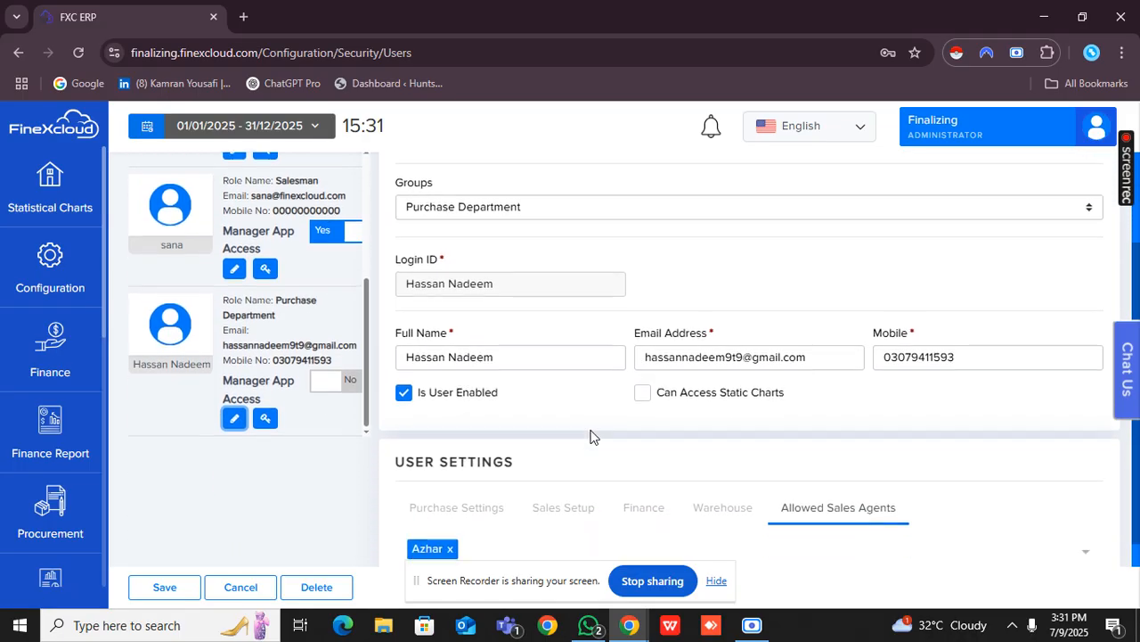
Switch the Freeze Date option in the user's Sales Setup on and back off.
{"action": "left_click", "coordinate": [584, 467]}
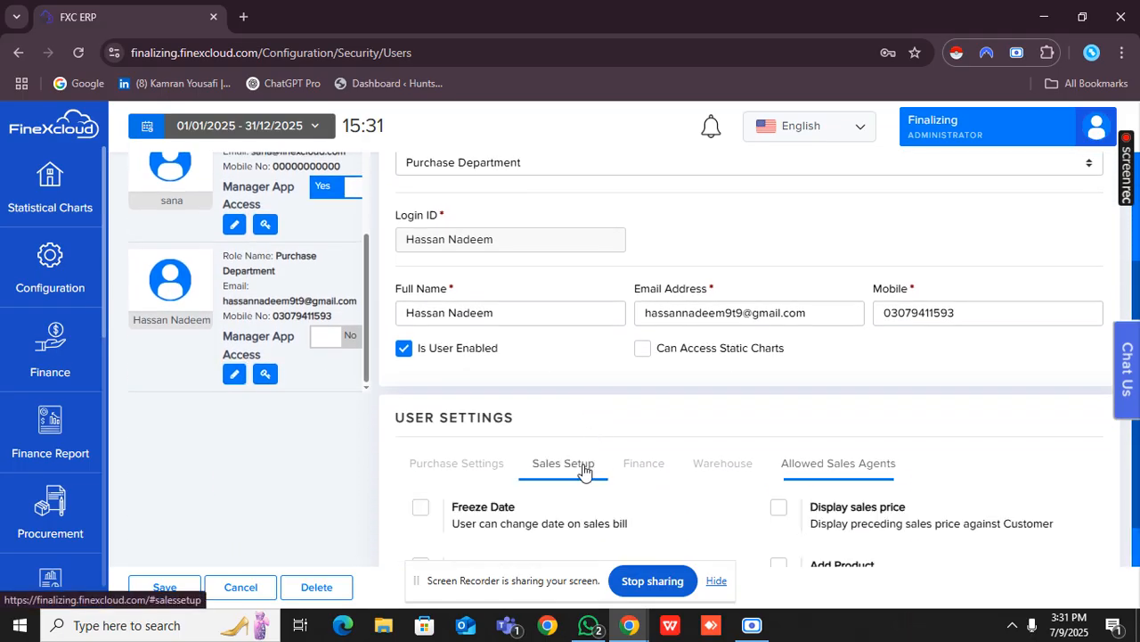
{"action": "scroll", "coordinate": [570, 477], "scroll_direction": "down", "scroll_amount": 1}
{"action": "left_click", "coordinate": [529, 472]}
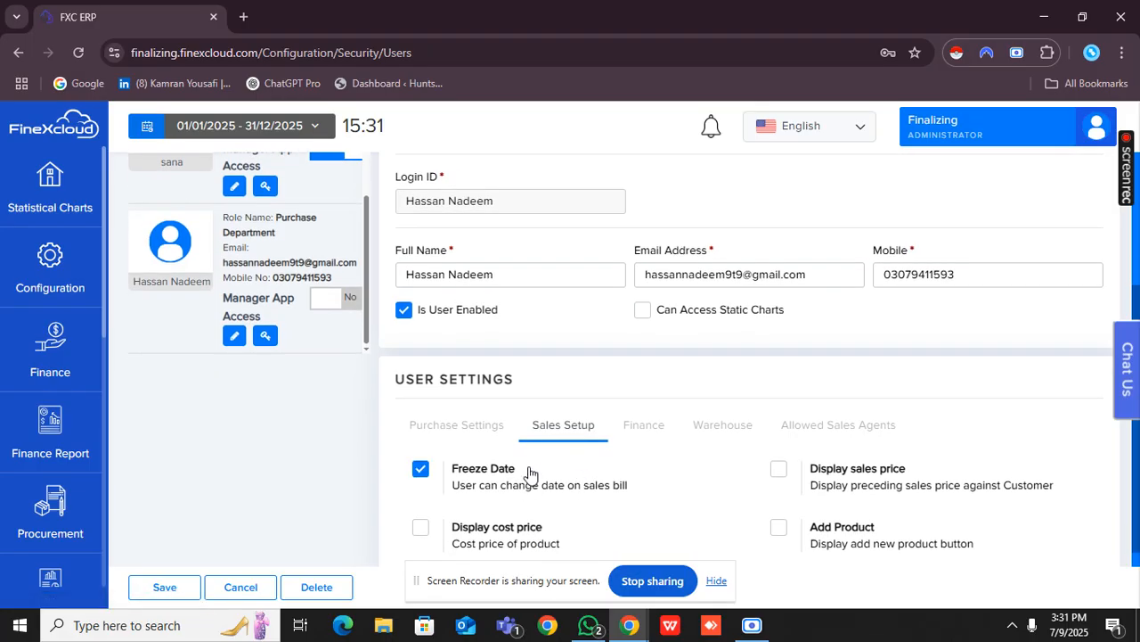
{"action": "left_click", "coordinate": [530, 472]}
{"action": "scroll", "coordinate": [353, 432], "scroll_direction": "up", "scroll_amount": 3}
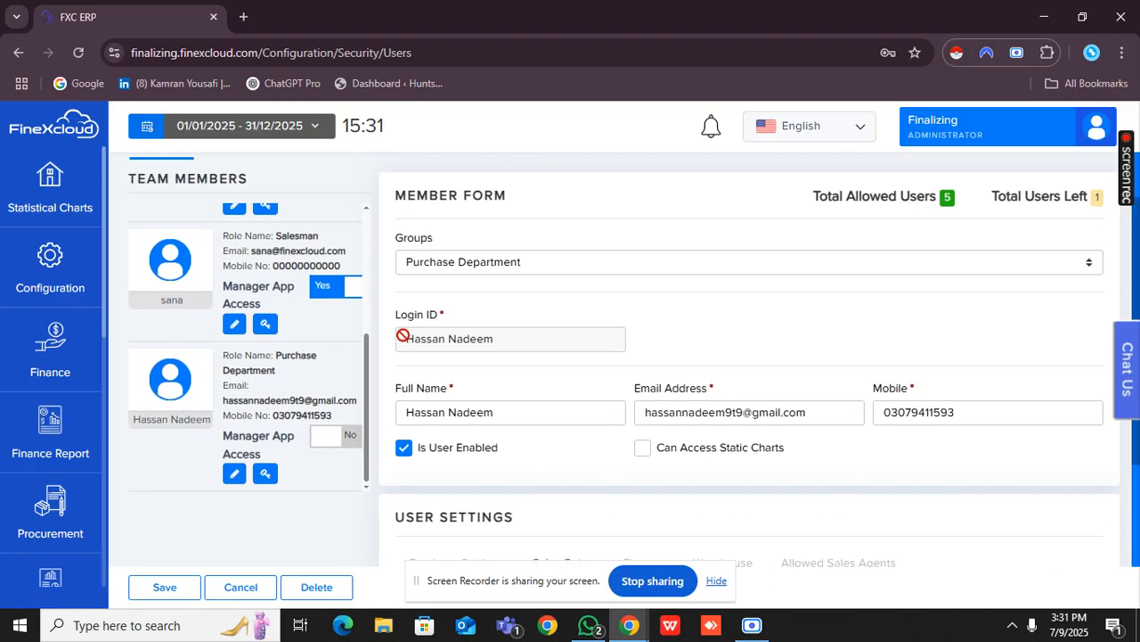
Open the Privileges configuration page and decline the browser's offer to save the new user's password.
{"action": "scroll", "coordinate": [403, 335], "scroll_direction": "up", "scroll_amount": 1}
{"action": "scroll", "coordinate": [316, 336], "scroll_direction": "up", "scroll_amount": 1}
{"action": "scroll", "coordinate": [317, 337], "scroll_direction": "up", "scroll_amount": 3}
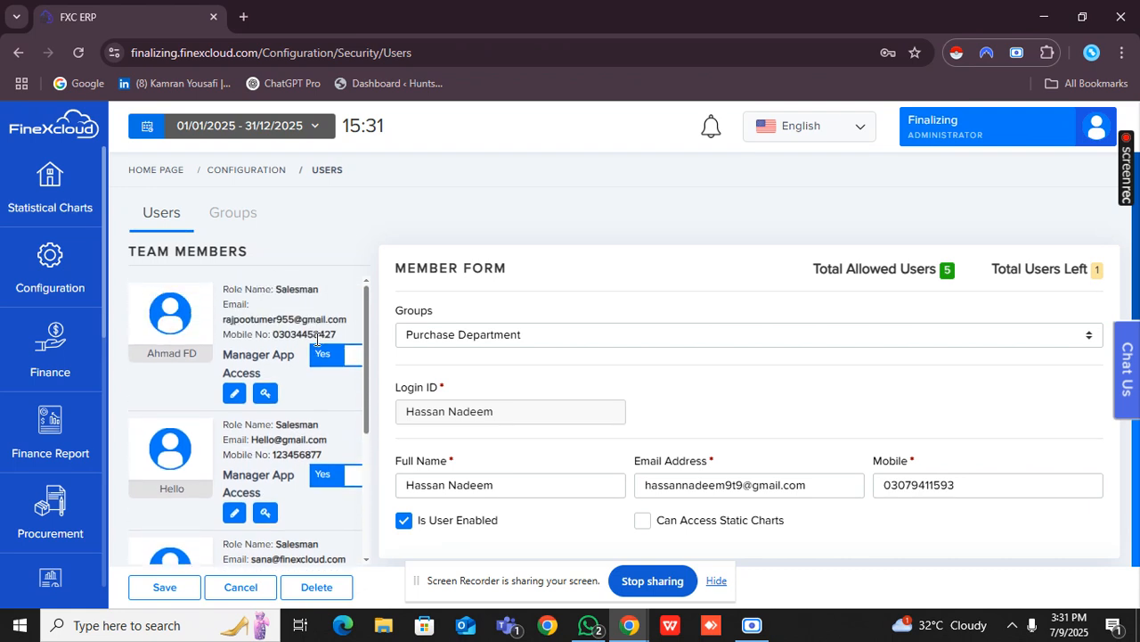
{"action": "left_click", "coordinate": [84, 265]}
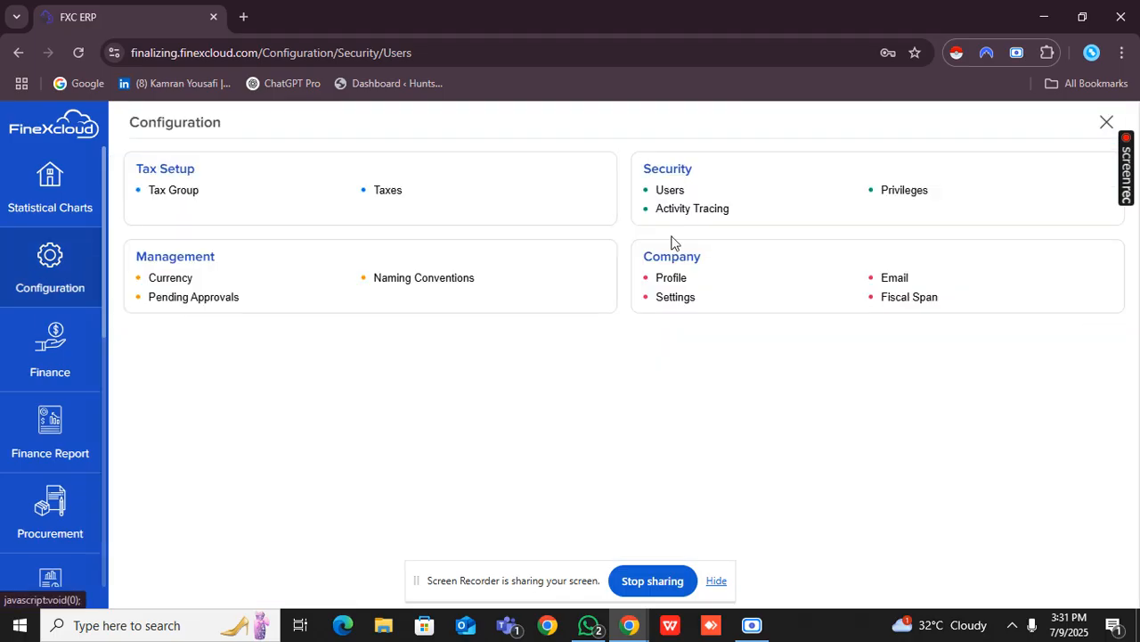
{"action": "left_click", "coordinate": [882, 192]}
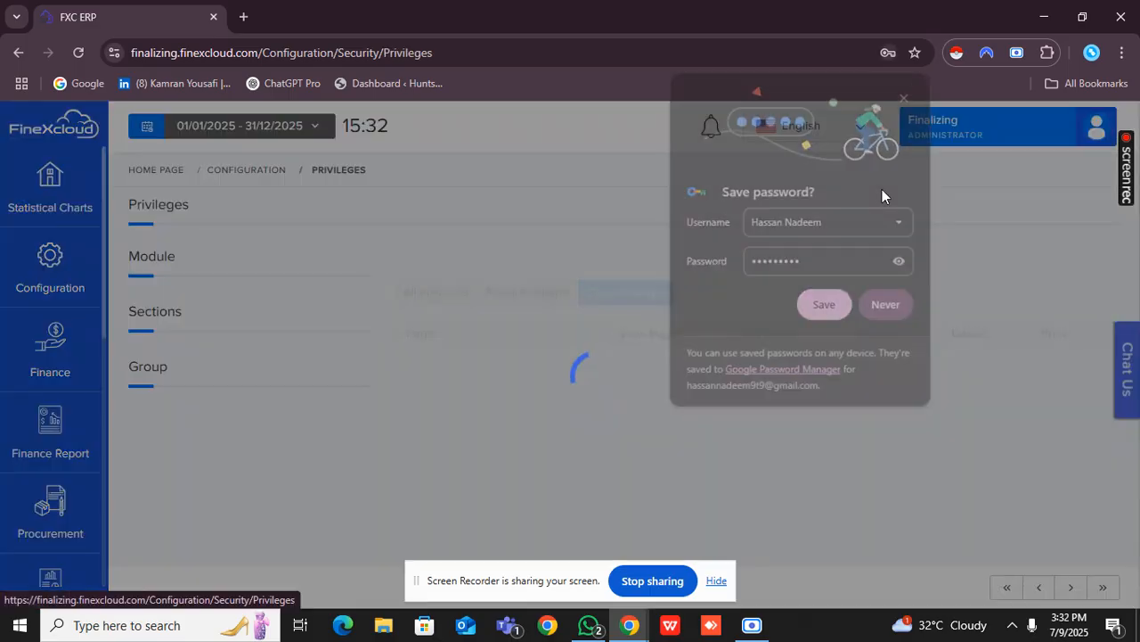
{"action": "left_click", "coordinate": [886, 306]}
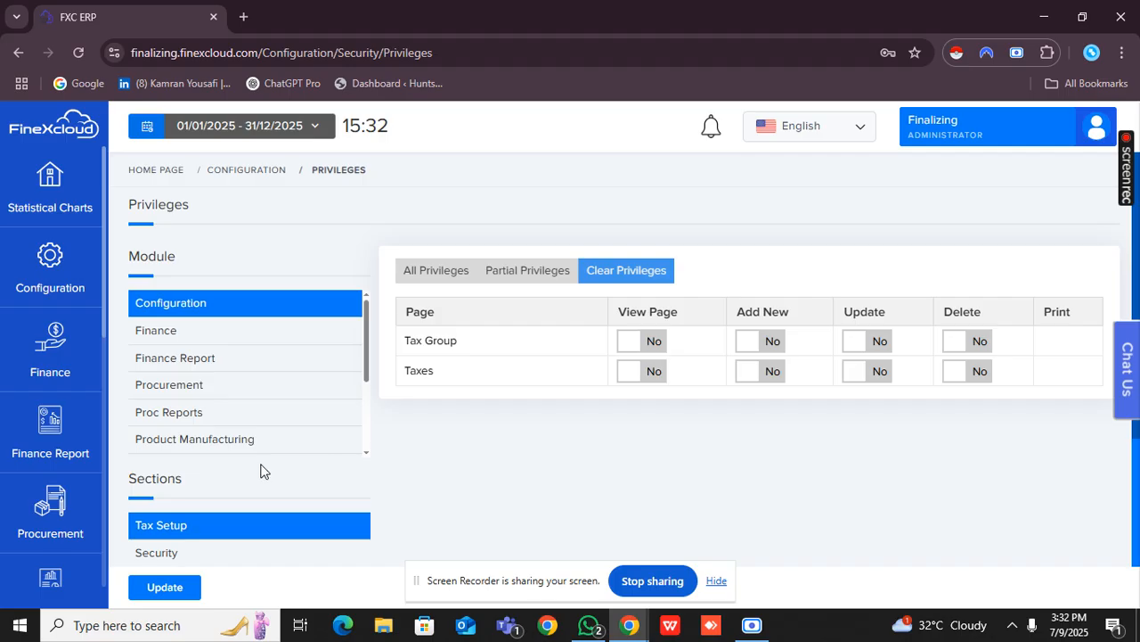
Start editing the Purchase Department group's privileges and grant all privileges for the Accounts section of the Finance module.
{"action": "scroll", "coordinate": [262, 467], "scroll_direction": "down", "scroll_amount": 3}
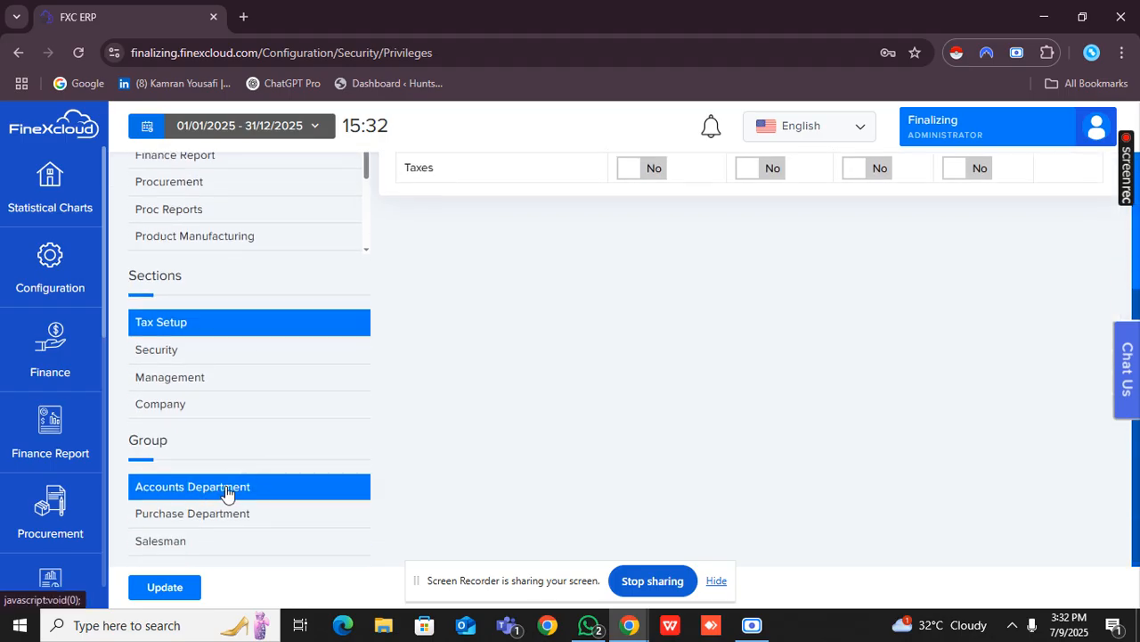
{"action": "left_click", "coordinate": [230, 515]}
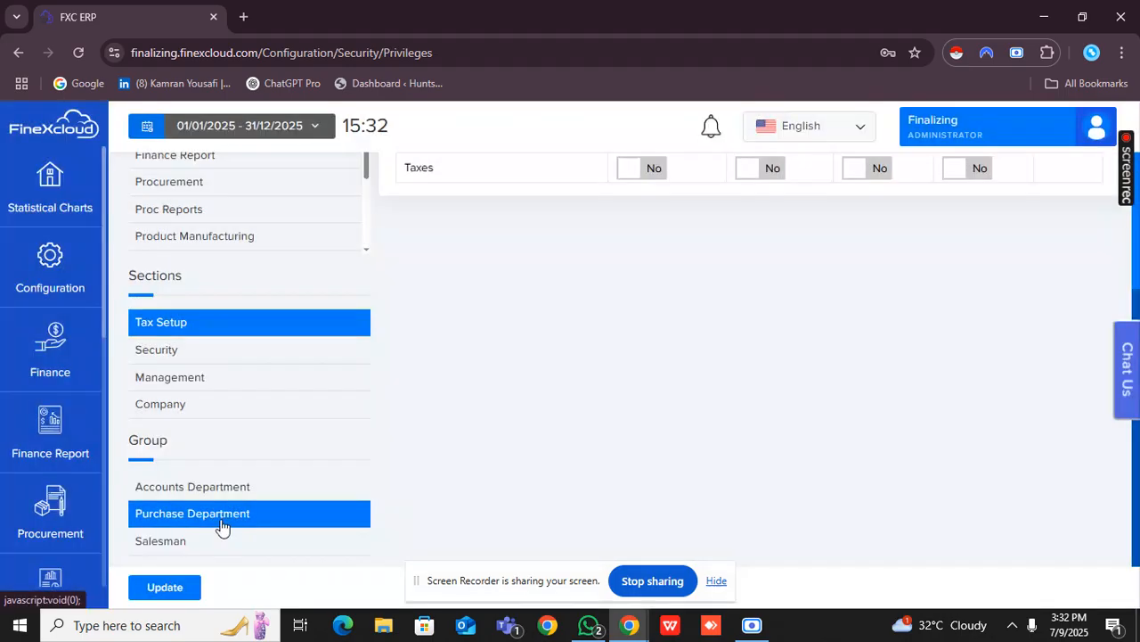
{"action": "left_click", "coordinate": [176, 590]}
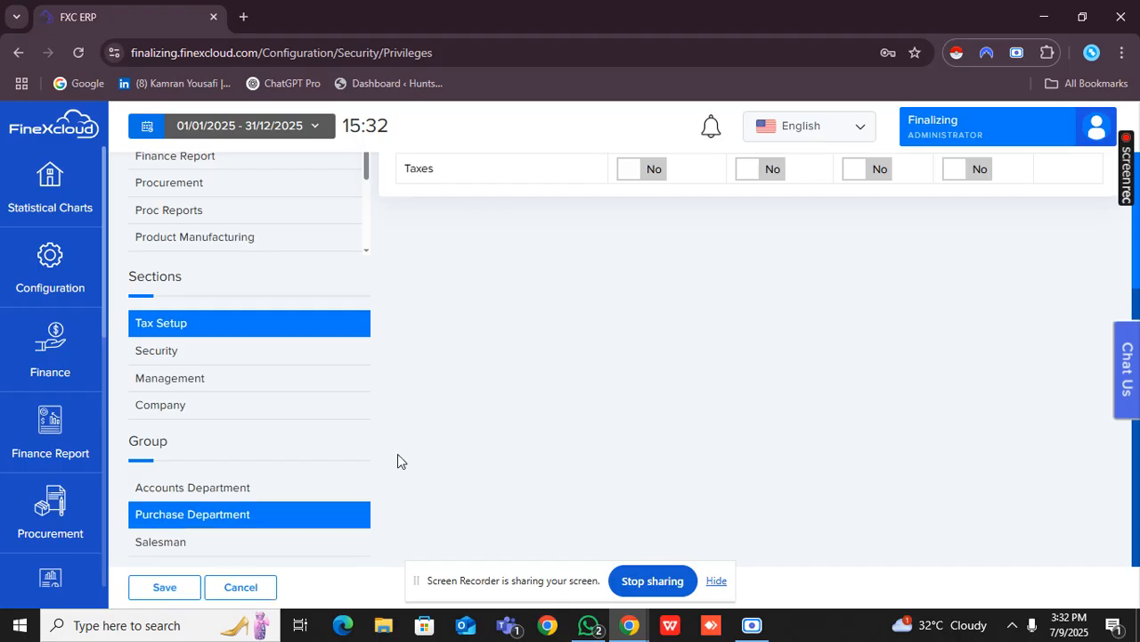
{"action": "scroll", "coordinate": [397, 454], "scroll_direction": "up", "scroll_amount": 1}
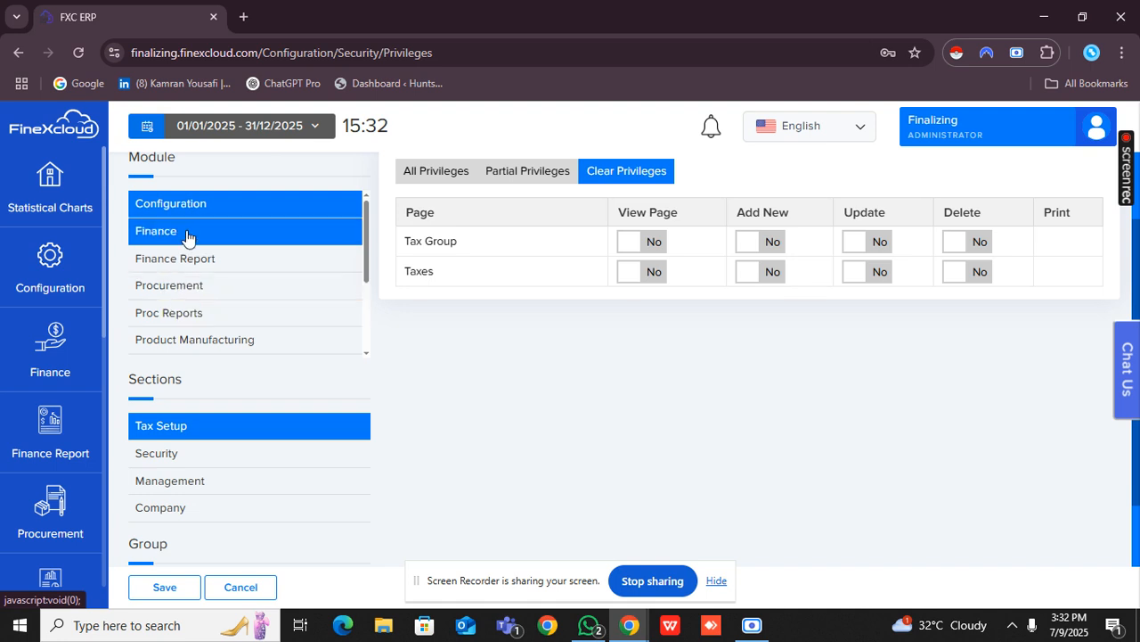
{"action": "left_click", "coordinate": [255, 229]}
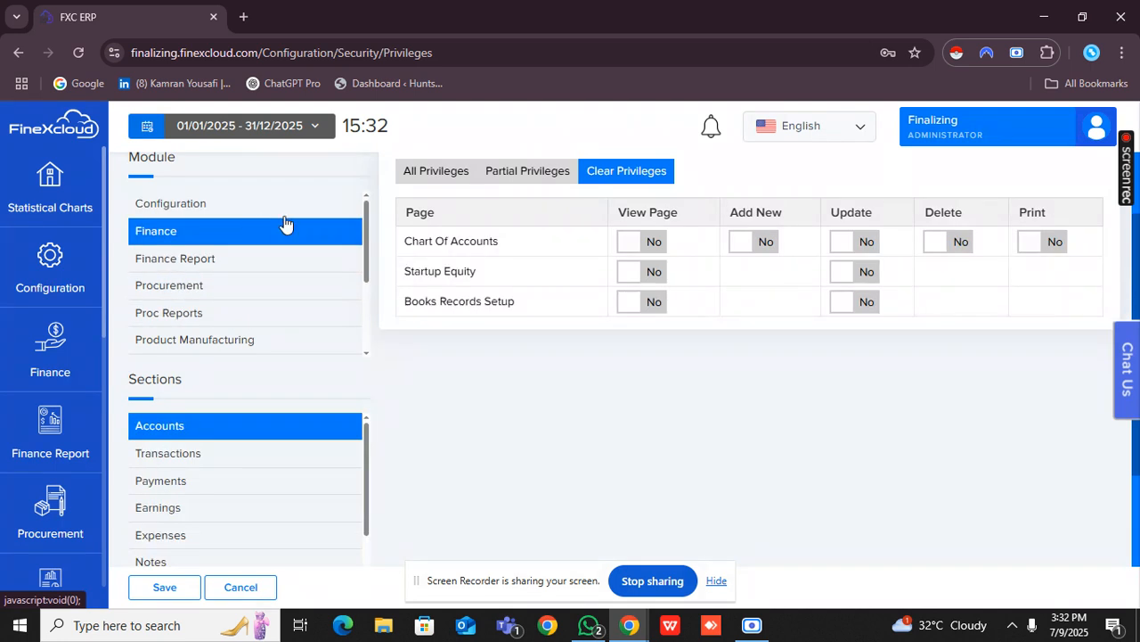
{"action": "left_click", "coordinate": [411, 175]}
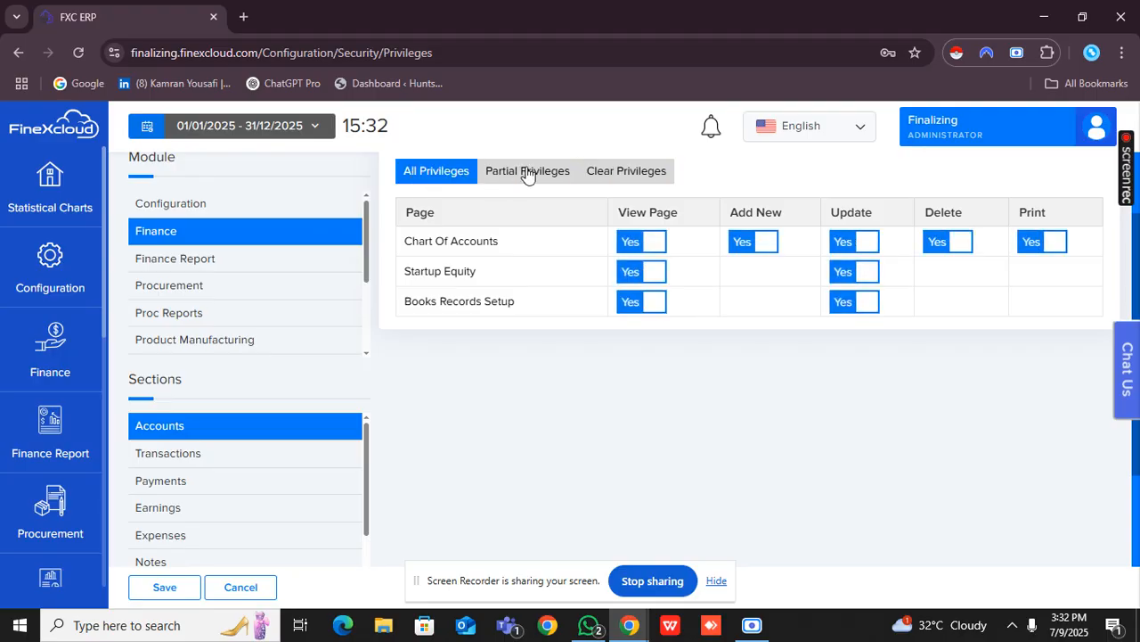
Revoke Add New and Delete for Chart Of Accounts and Update for all three Accounts pages, and save the privileges.
{"action": "left_click", "coordinate": [761, 244]}
{"action": "left_click", "coordinate": [854, 243]}
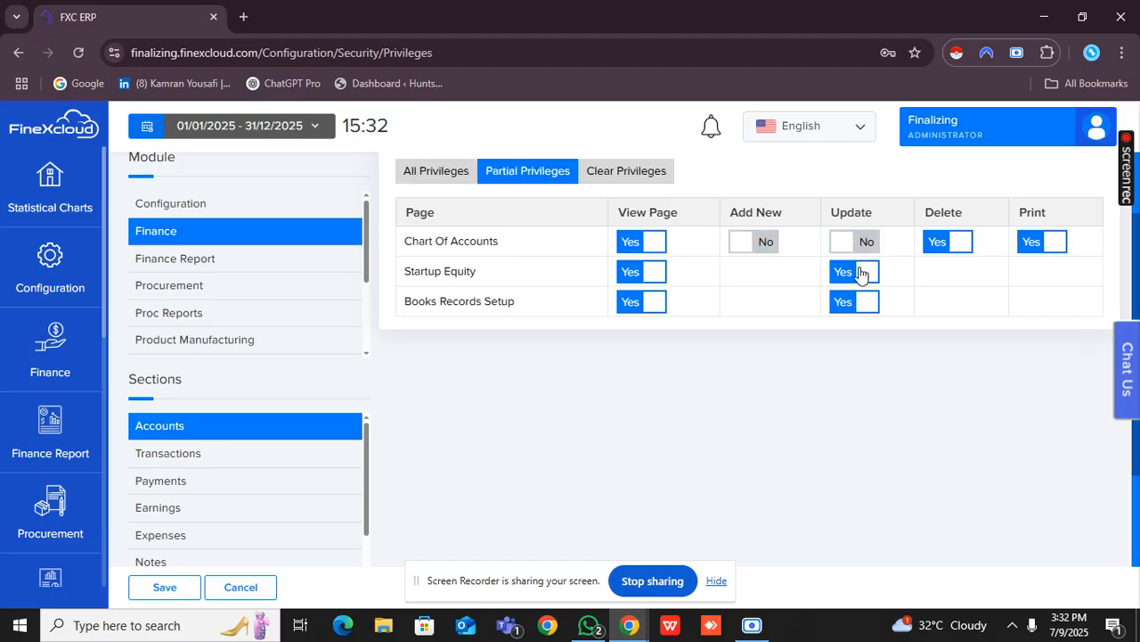
{"action": "left_click", "coordinate": [857, 272]}
{"action": "left_click", "coordinate": [861, 303]}
{"action": "left_click", "coordinate": [946, 250]}
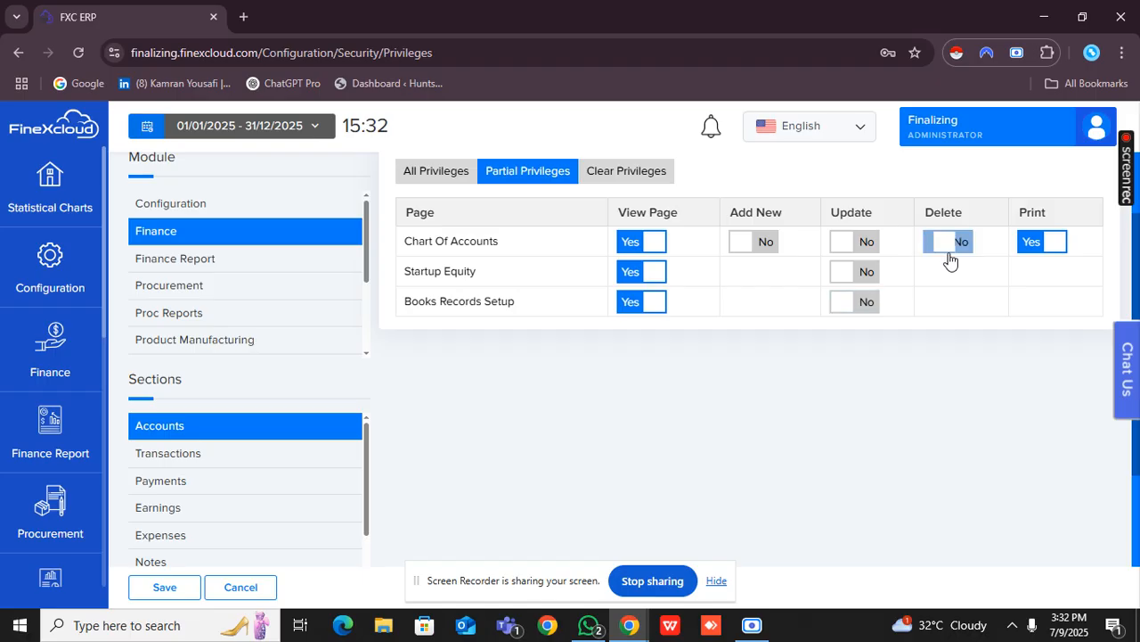
{"action": "left_click", "coordinate": [167, 588]}
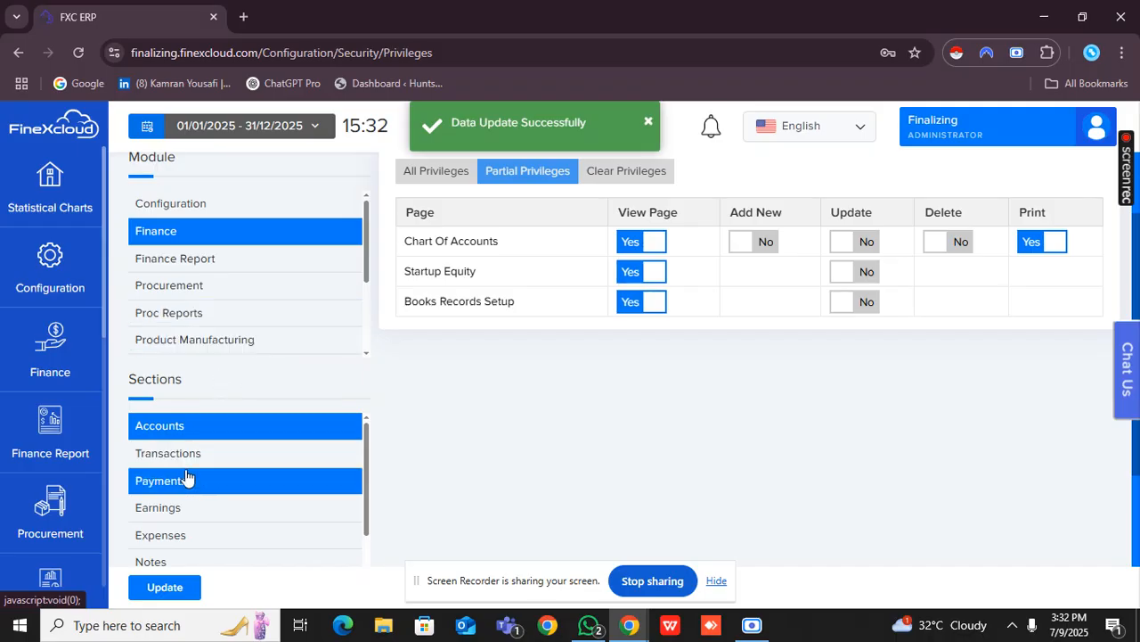
{"action": "left_click", "coordinate": [223, 286]}
{"action": "scroll", "coordinate": [289, 386], "scroll_direction": "up", "scroll_amount": 1}
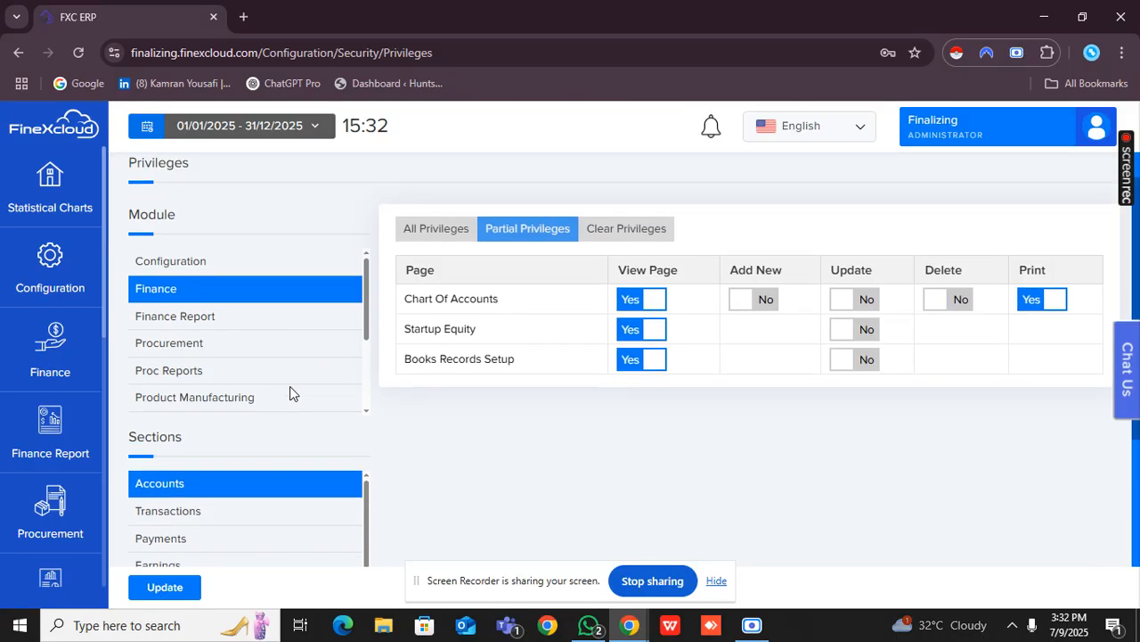
{"action": "scroll", "coordinate": [289, 386], "scroll_direction": "down", "scroll_amount": 3}
{"action": "scroll", "coordinate": [289, 397], "scroll_direction": "up", "scroll_amount": 2}
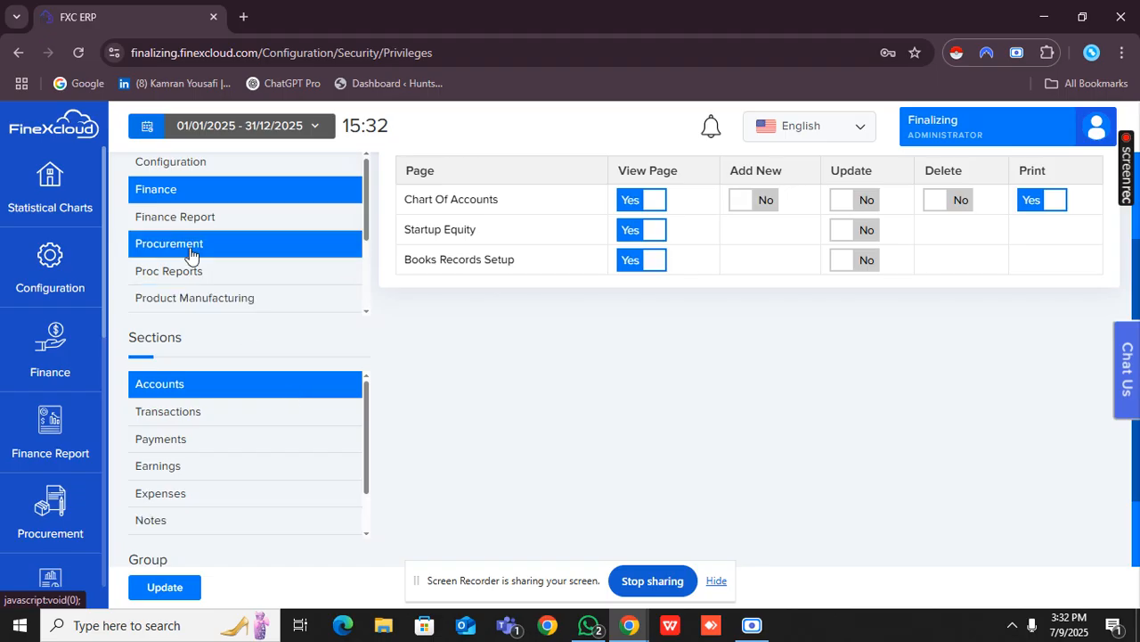
Open the Activity Tracing log and review the recorded user actions and their dates.
{"action": "left_click", "coordinate": [54, 285]}
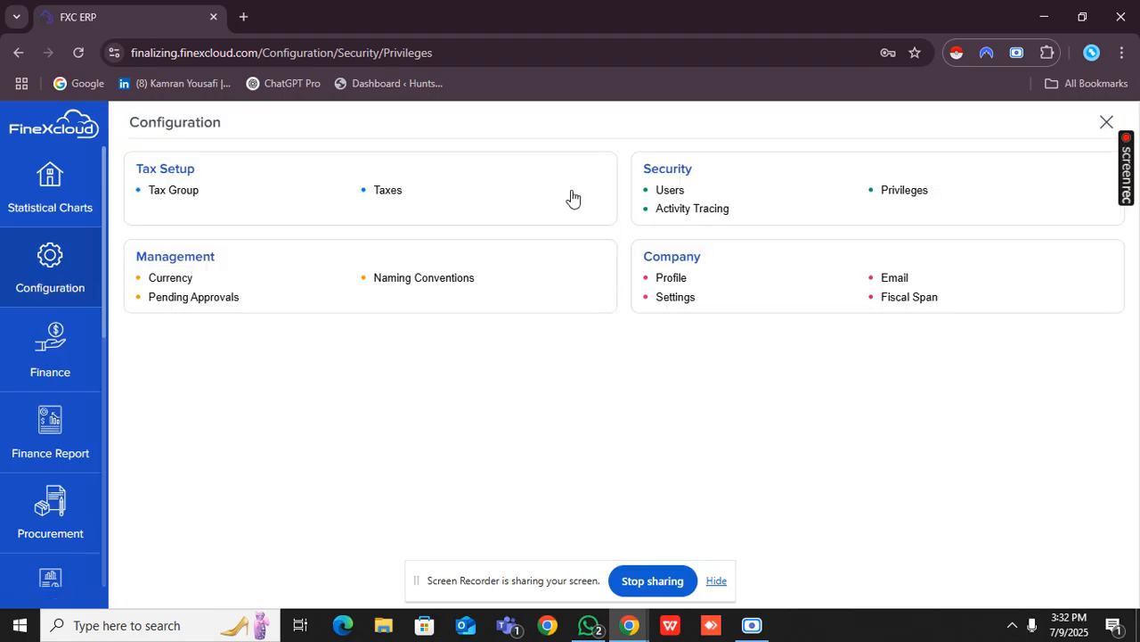
{"action": "left_click", "coordinate": [659, 212]}
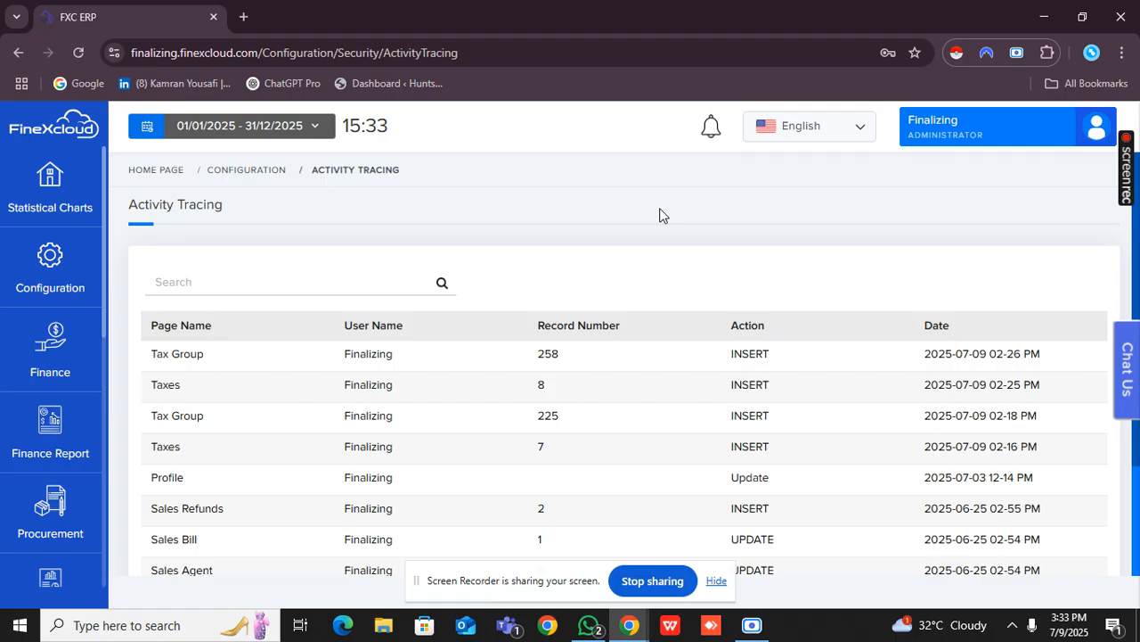
{"action": "scroll", "coordinate": [584, 362], "scroll_direction": "down", "scroll_amount": 1}
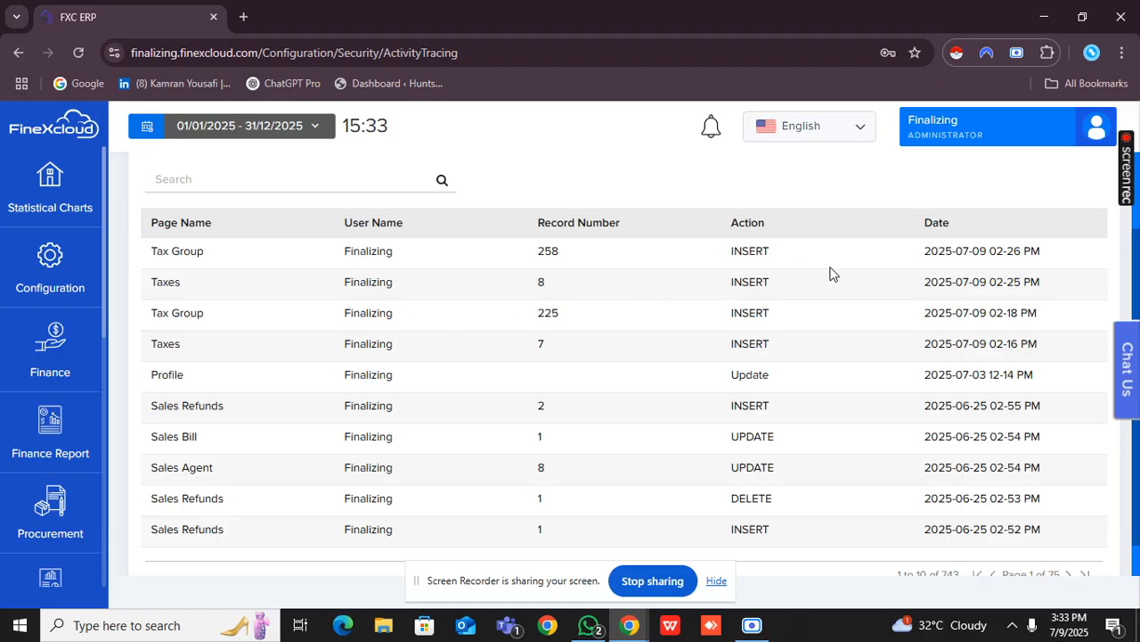
{"action": "scroll", "coordinate": [829, 267], "scroll_direction": "up", "scroll_amount": 1}
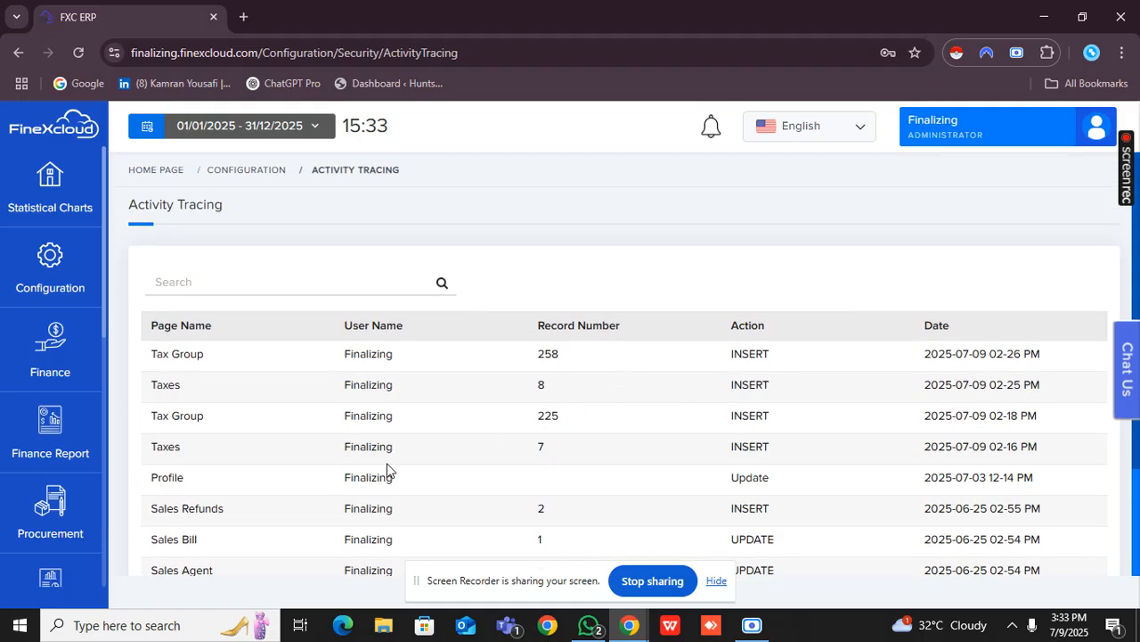
Create a new currency record with the currency code 112 and the name YEN.
{"action": "left_click", "coordinate": [66, 285]}
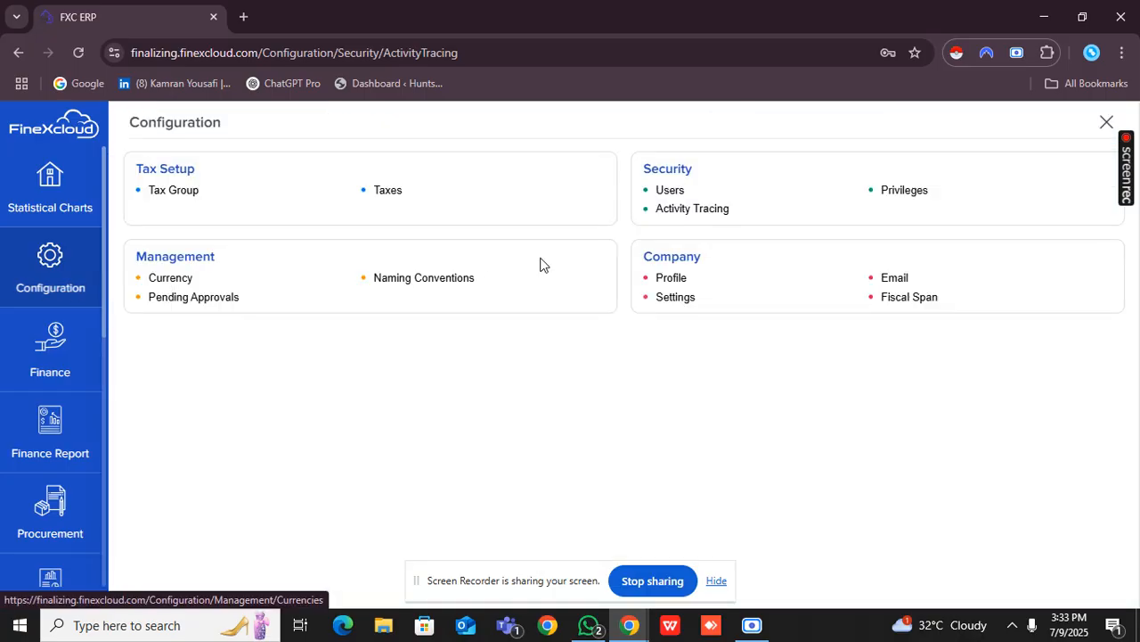
{"action": "left_click", "coordinate": [188, 282]}
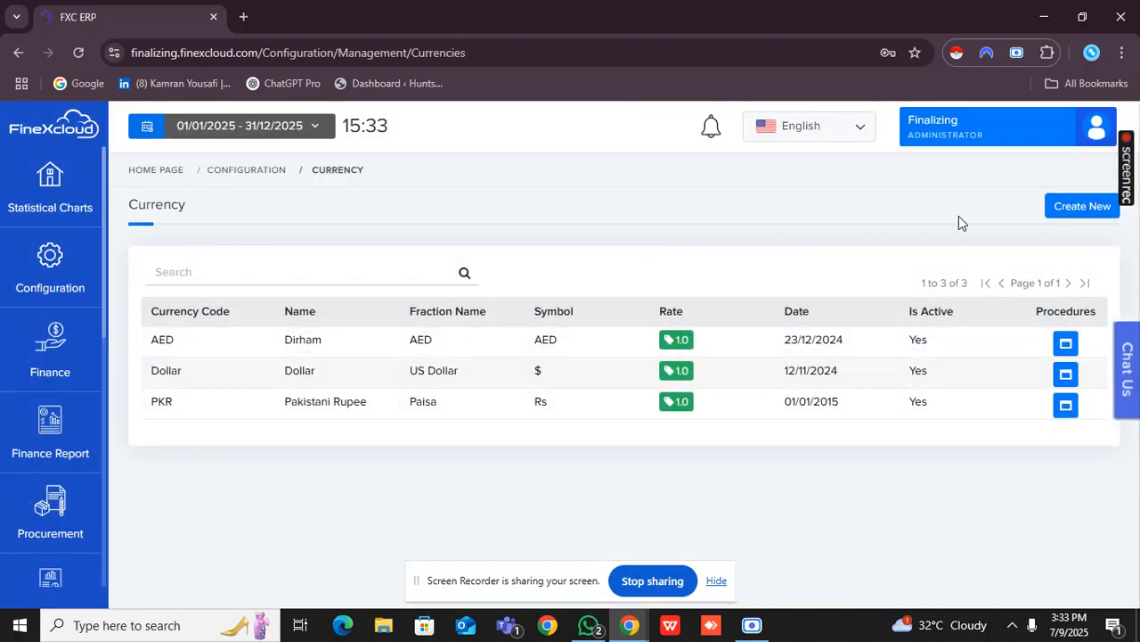
{"action": "left_click", "coordinate": [1057, 208]}
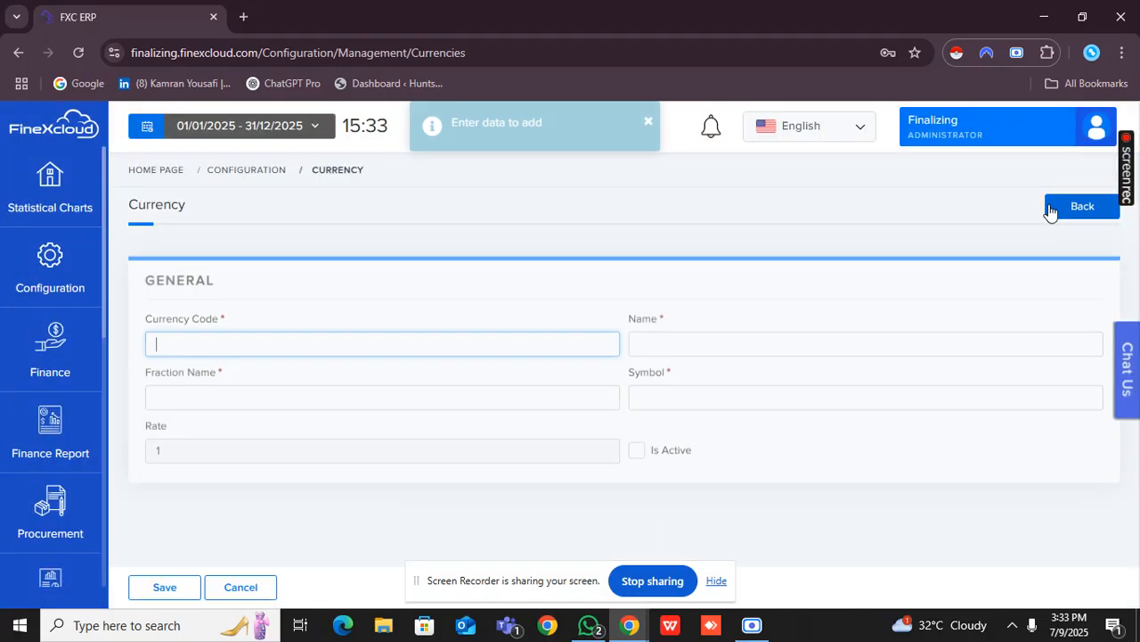
{"action": "left_click", "coordinate": [488, 345]}
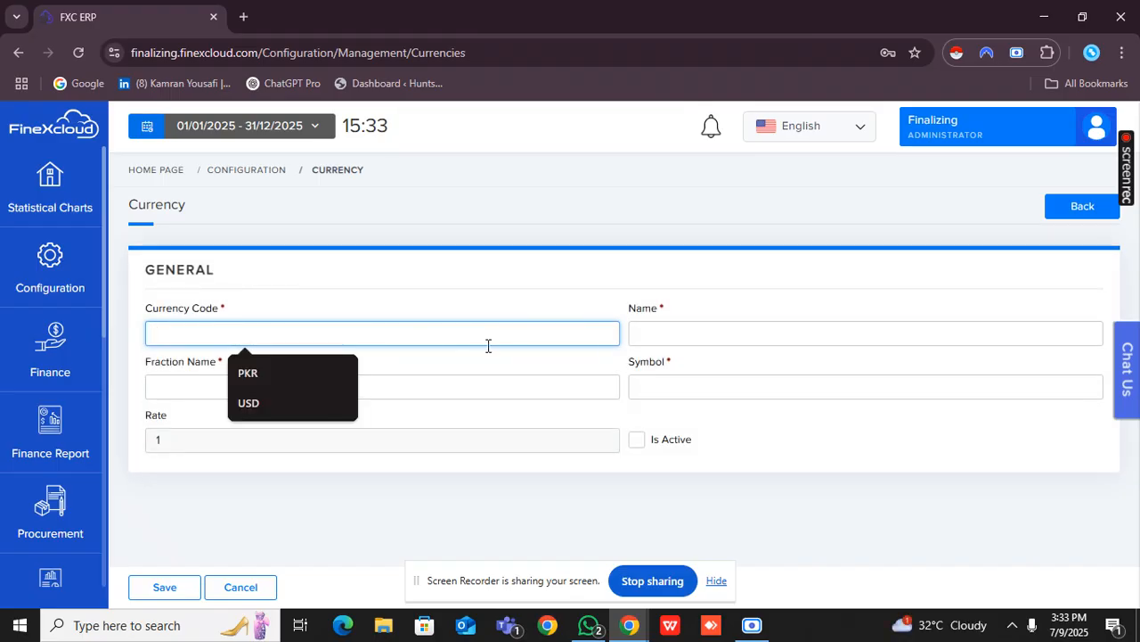
{"action": "type", "text": "Ye"}
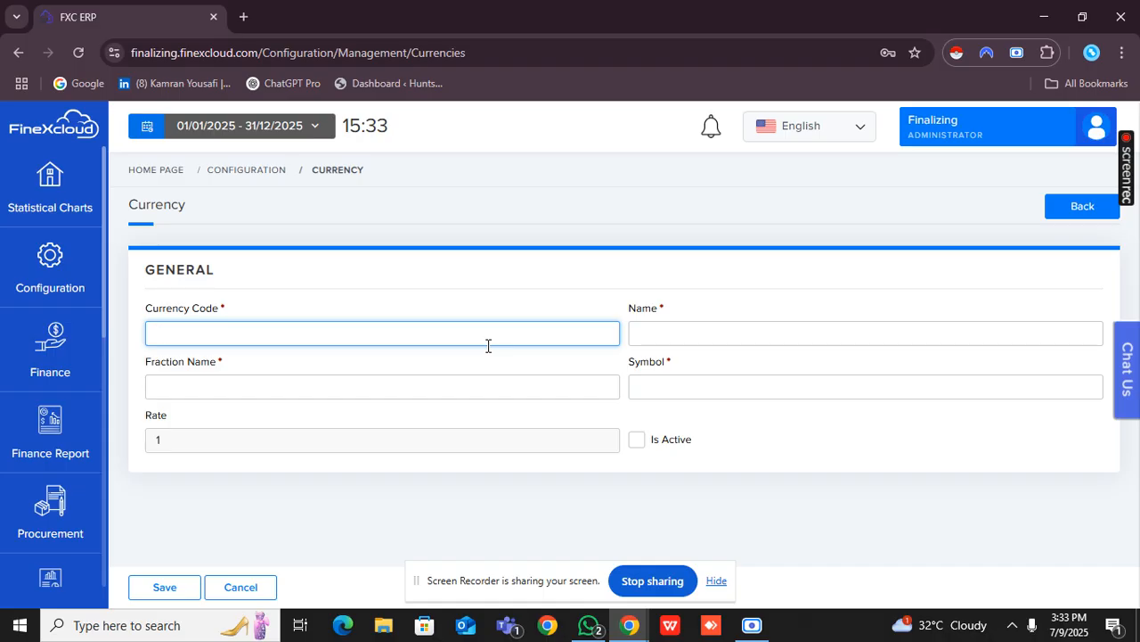
{"action": "type", "text": "112"}
{"action": "left_click", "coordinate": [715, 326]}
{"action": "type", "text": "YEN"}
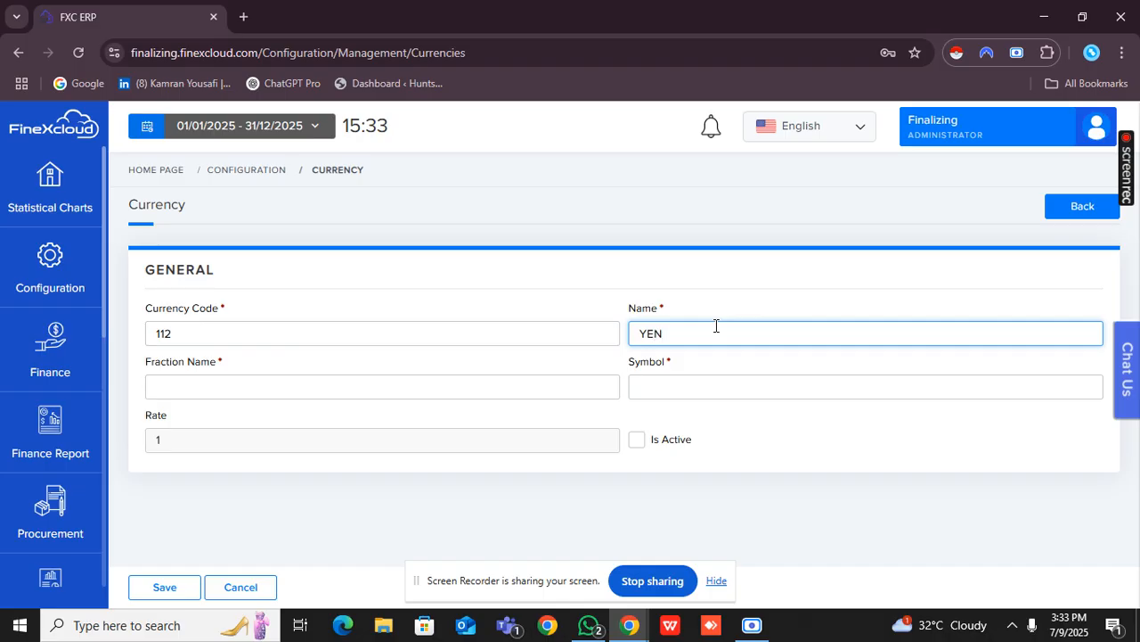
Give the new currency the fraction name YEN and symbol #, mark it active, save it and return to the currency list.
{"action": "left_click", "coordinate": [527, 383]}
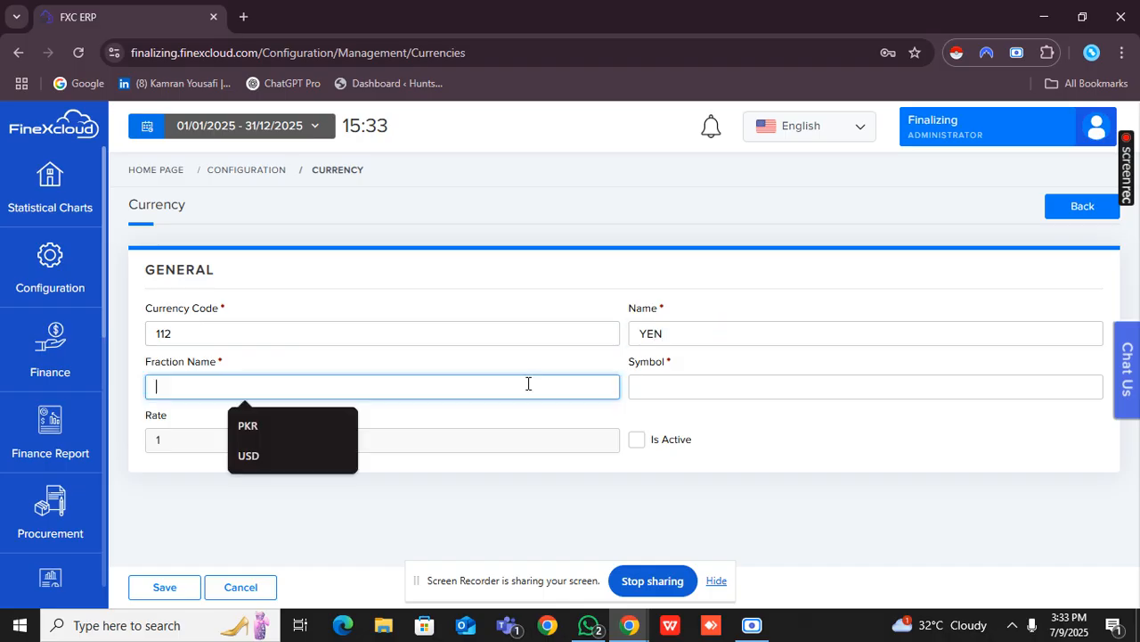
{"action": "type", "text": "YEN"}
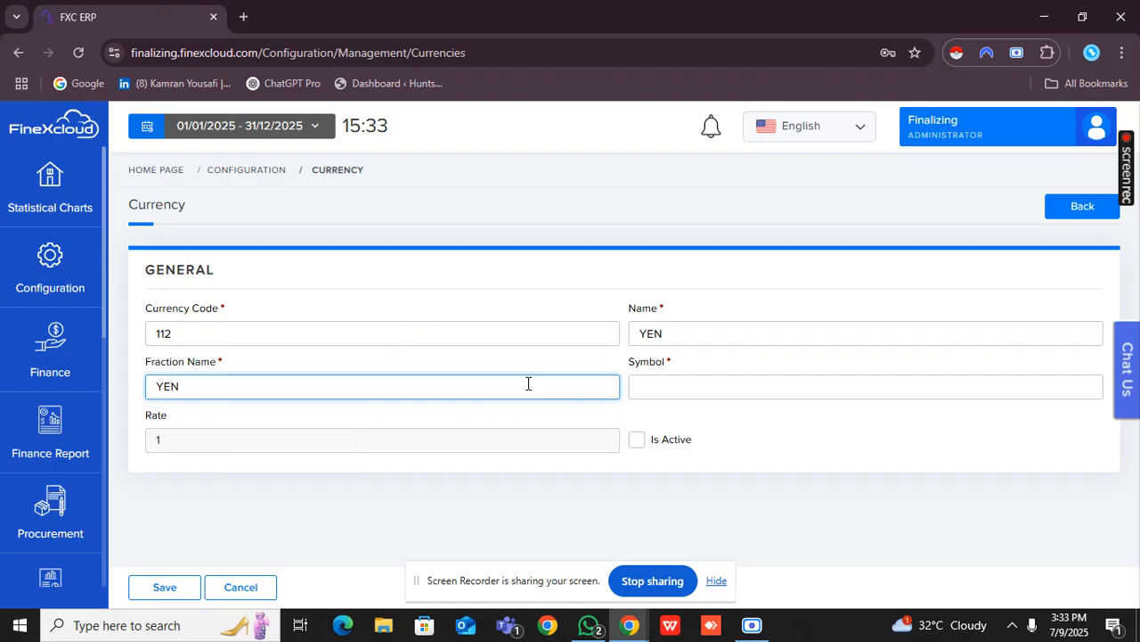
{"action": "left_click", "coordinate": [640, 388]}
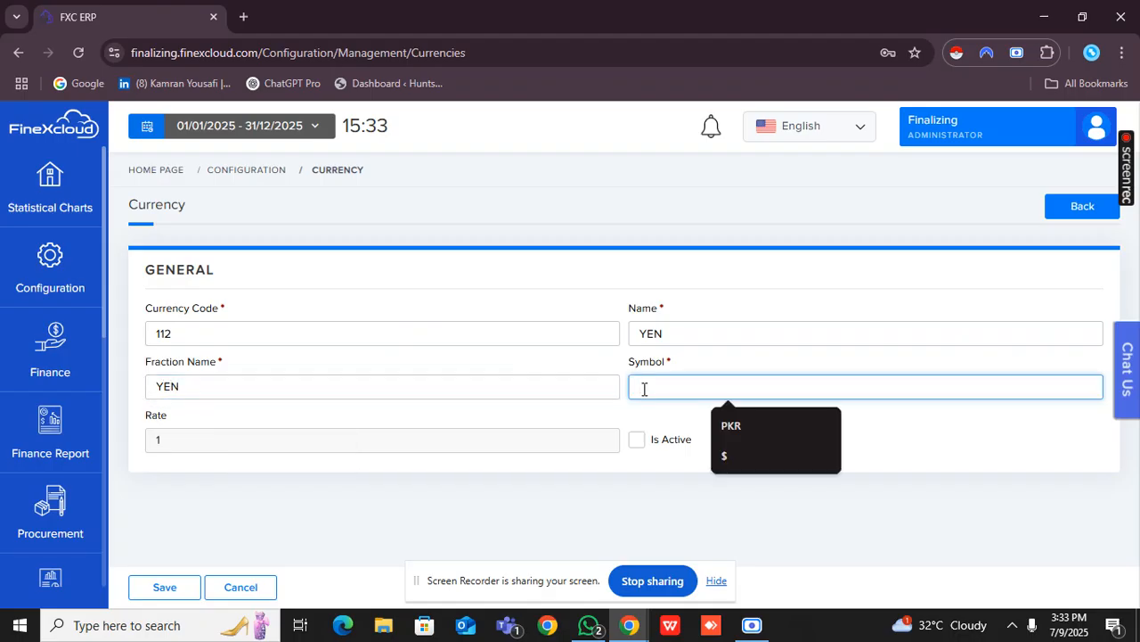
{"action": "type", "text": "#"}
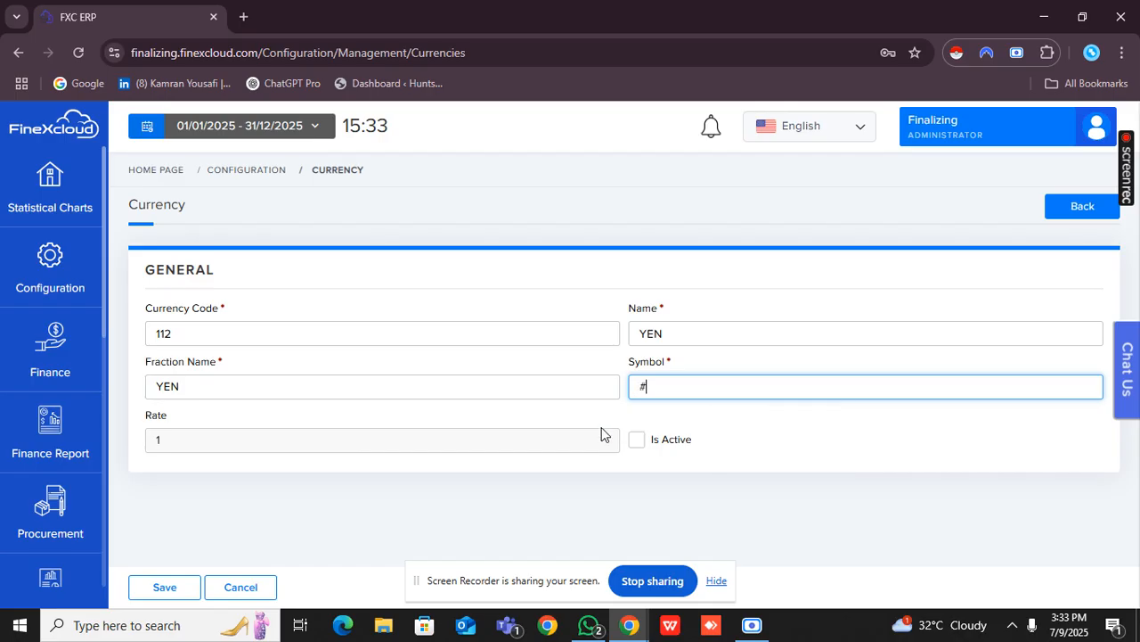
{"action": "left_click", "coordinate": [635, 441]}
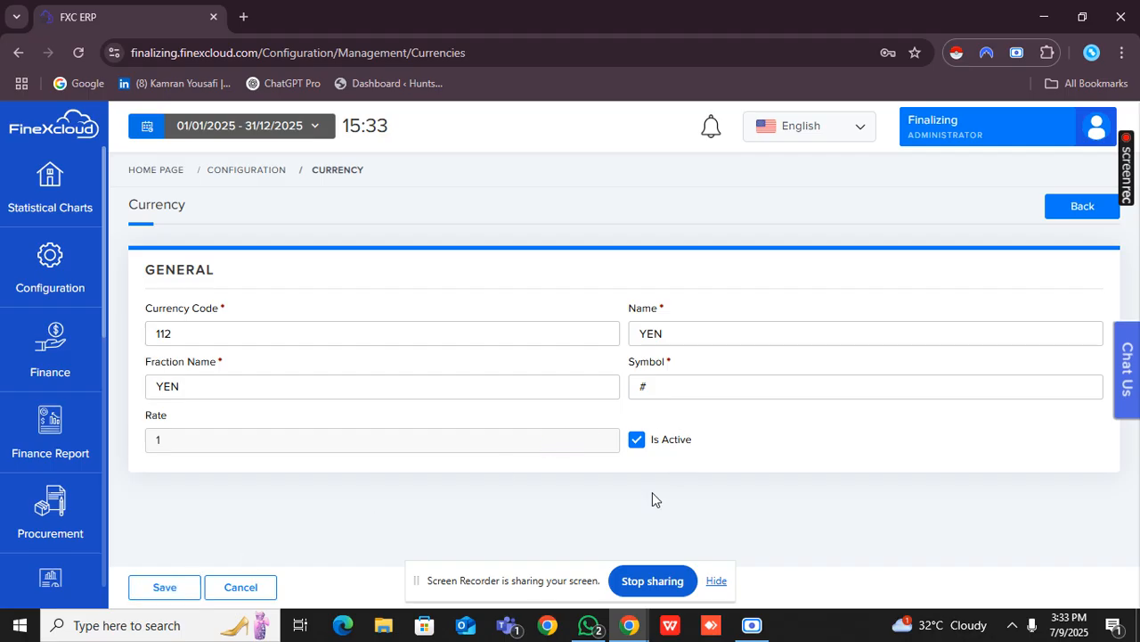
{"action": "left_click", "coordinate": [184, 585]}
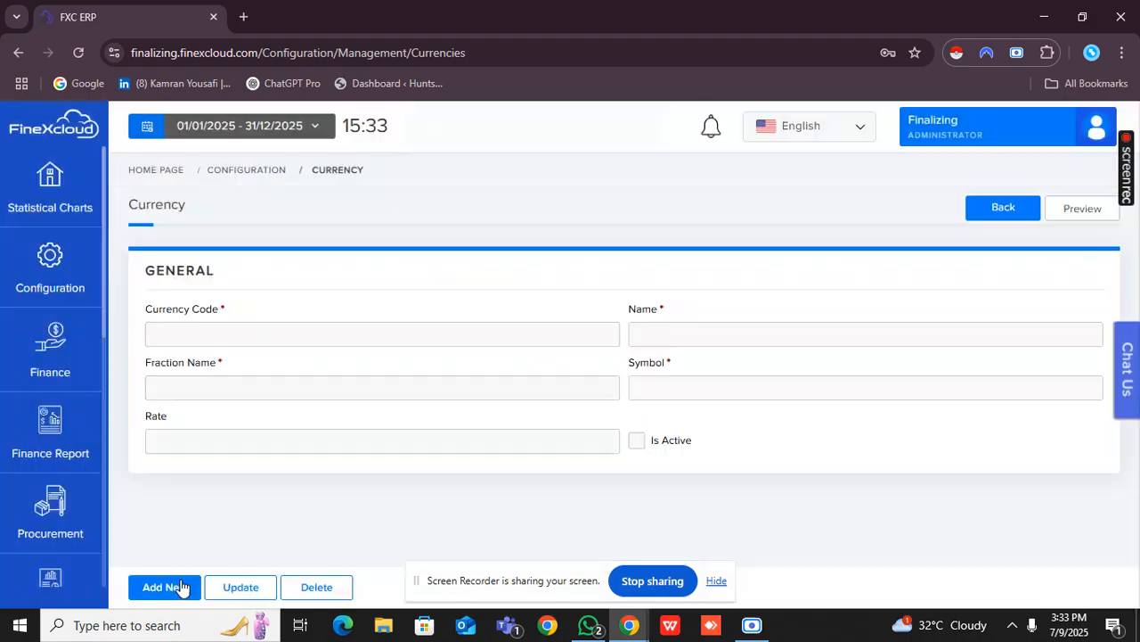
{"action": "left_click", "coordinate": [1027, 217]}
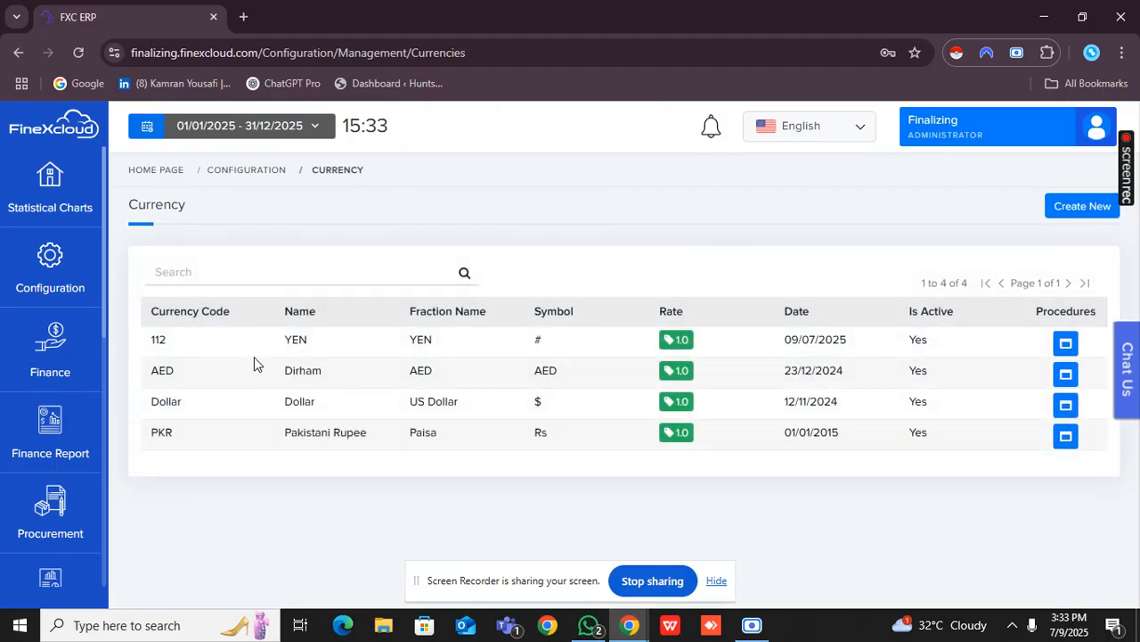
Set the YEN currency's rate to 72, save it and return to its rate list.
{"action": "left_click", "coordinate": [675, 344]}
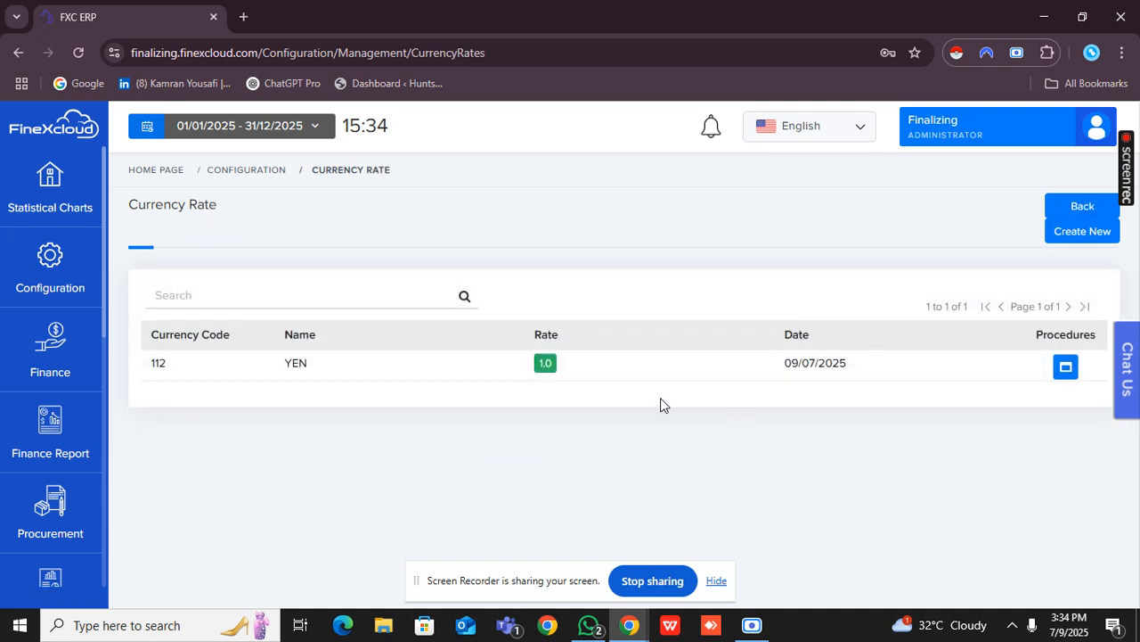
{"action": "left_click", "coordinate": [1069, 368]}
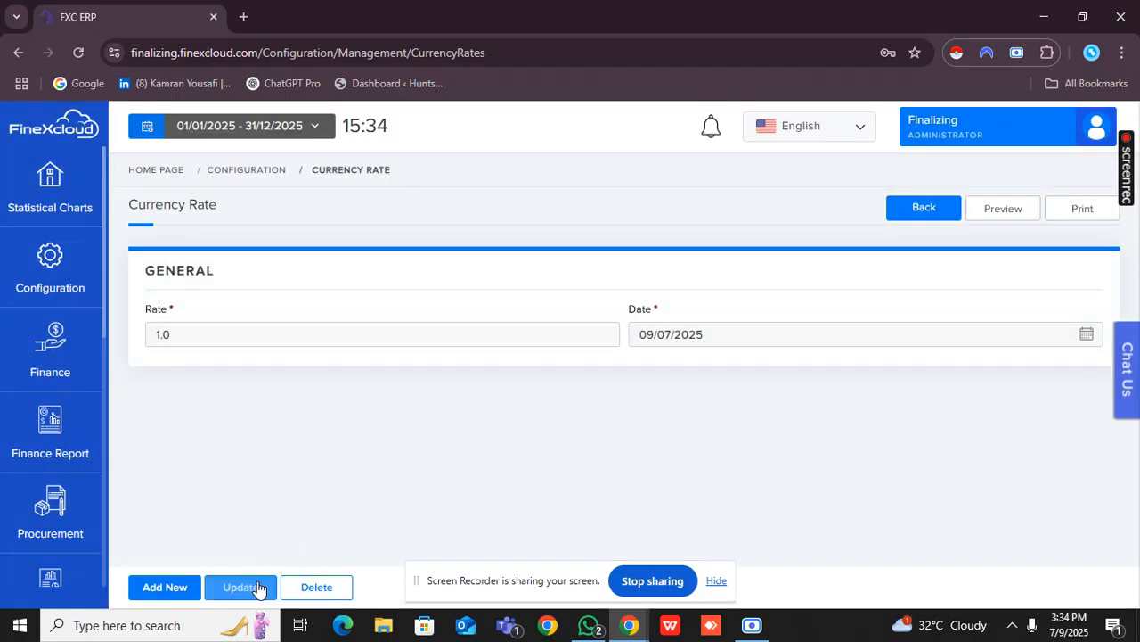
{"action": "left_click", "coordinate": [257, 588]}
{"action": "left_click", "coordinate": [259, 336]}
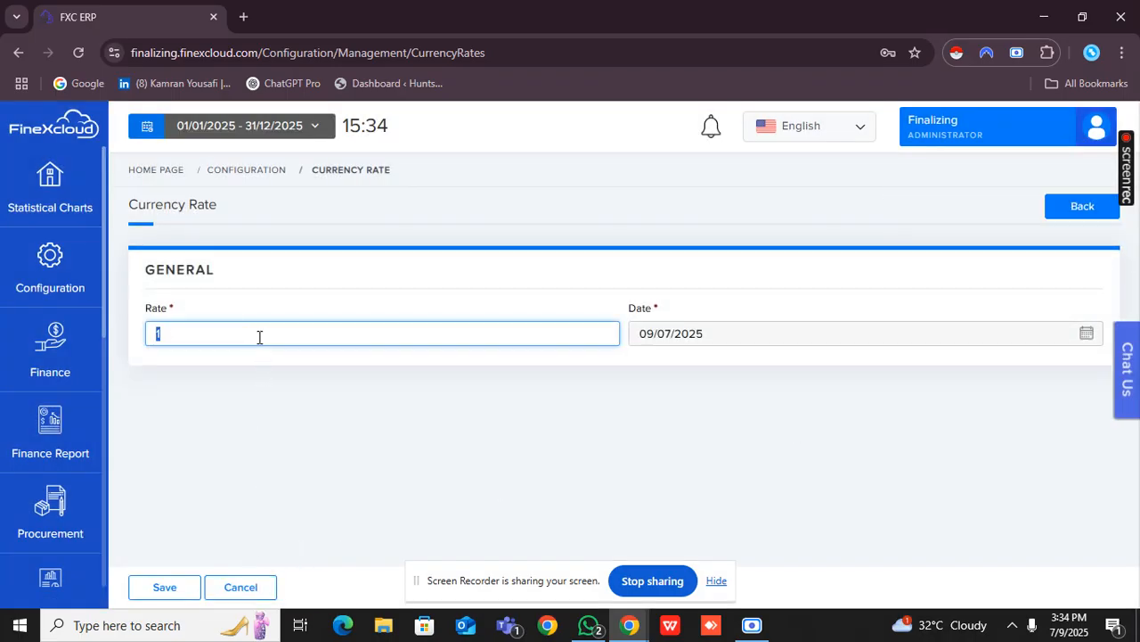
{"action": "type", "text": "72"}
{"action": "left_click", "coordinate": [602, 378]}
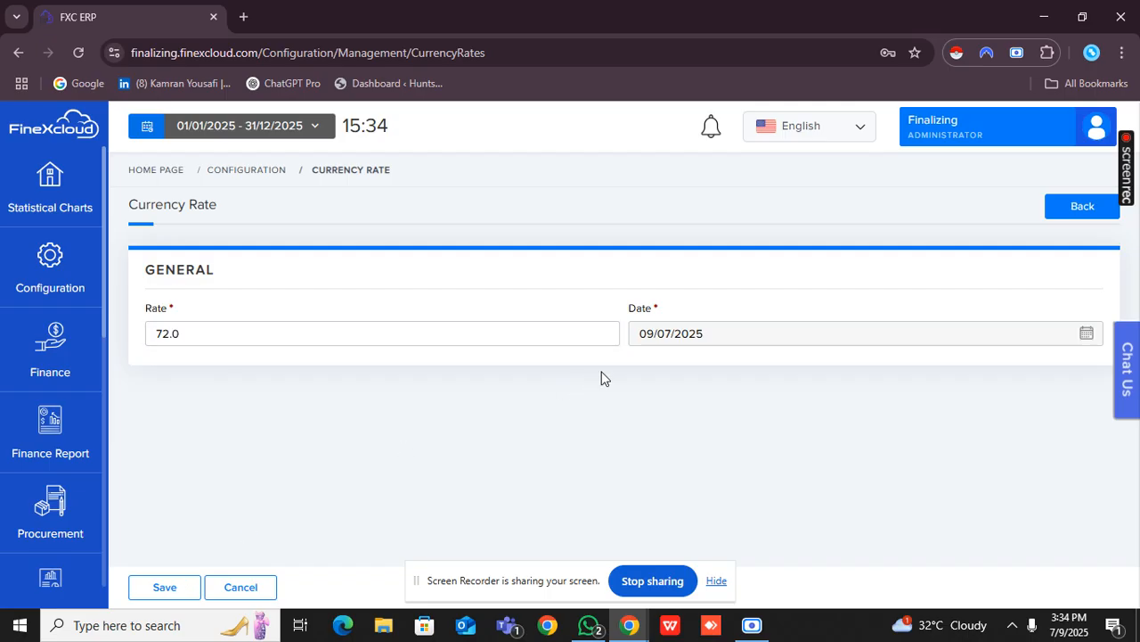
{"action": "left_click", "coordinate": [176, 592]}
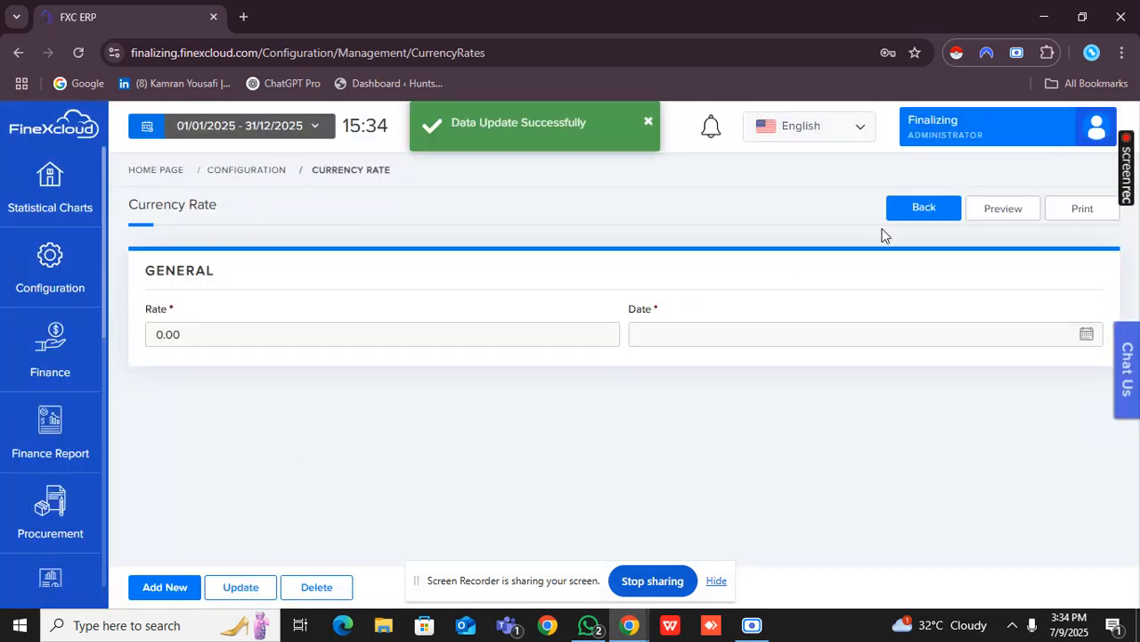
{"action": "left_click", "coordinate": [900, 214]}
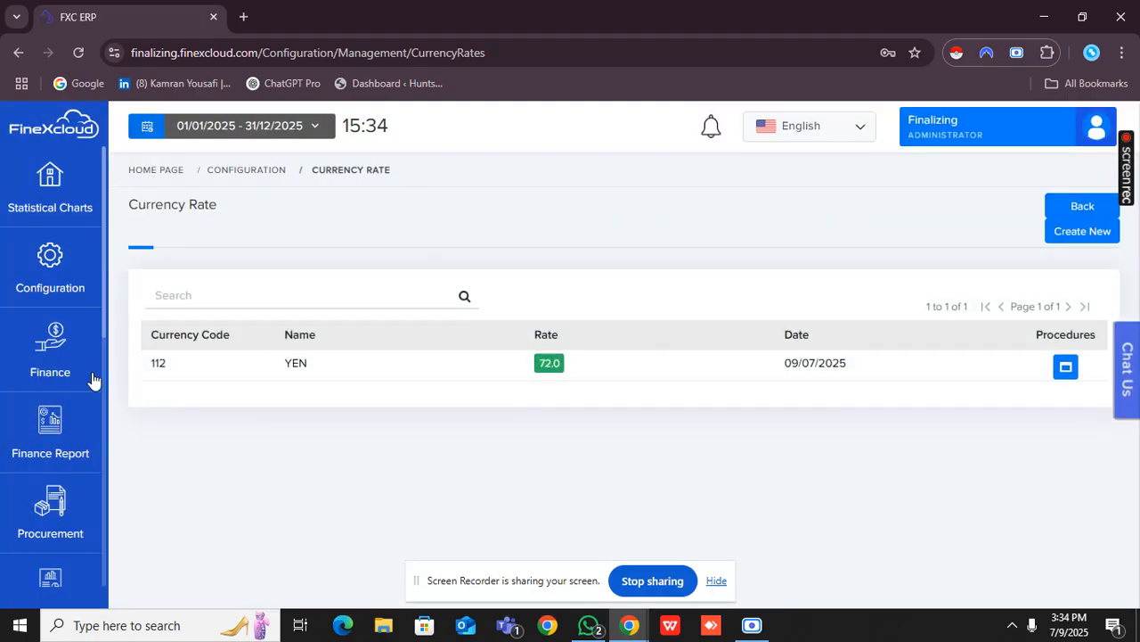
In Naming Conventions, change the English label of entry 5 to "NTN (National Tax Number)" and save it.
{"action": "left_click", "coordinate": [44, 258]}
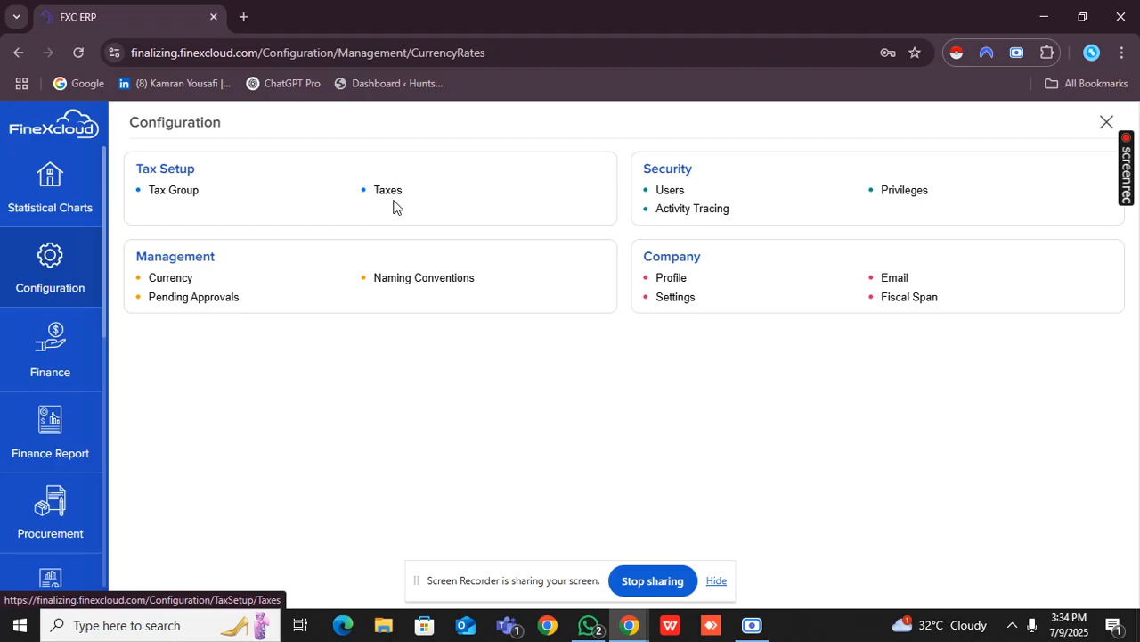
{"action": "left_click", "coordinate": [413, 284]}
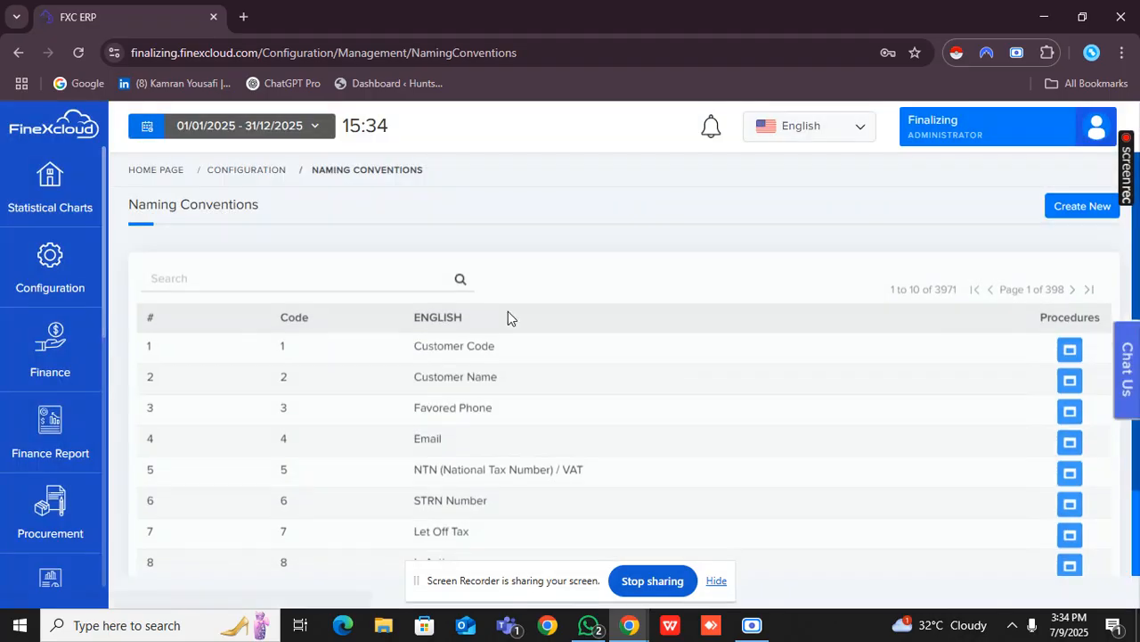
{"action": "scroll", "coordinate": [475, 338], "scroll_direction": "down", "scroll_amount": 1}
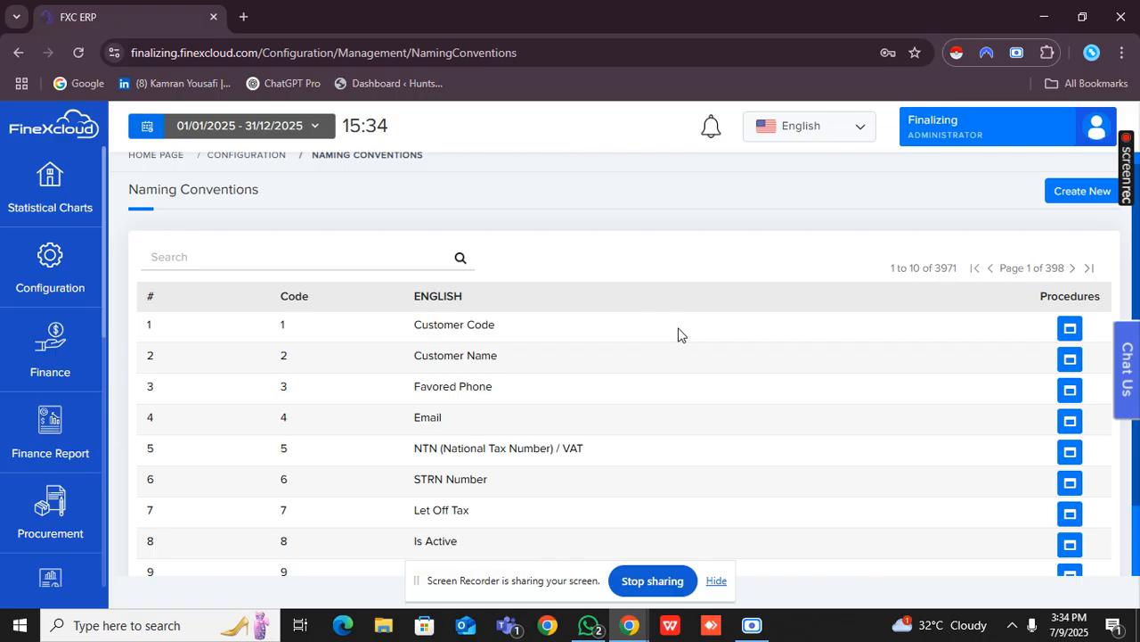
{"action": "scroll", "coordinate": [678, 334], "scroll_direction": "down", "scroll_amount": 2}
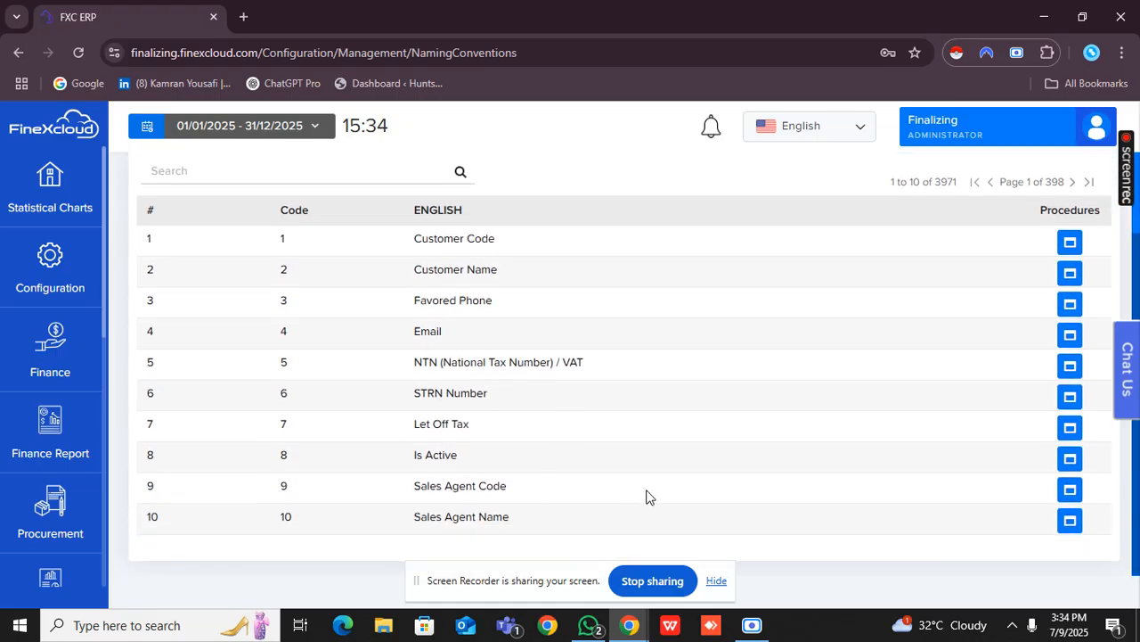
{"action": "scroll", "coordinate": [648, 497], "scroll_direction": "up", "scroll_amount": 1}
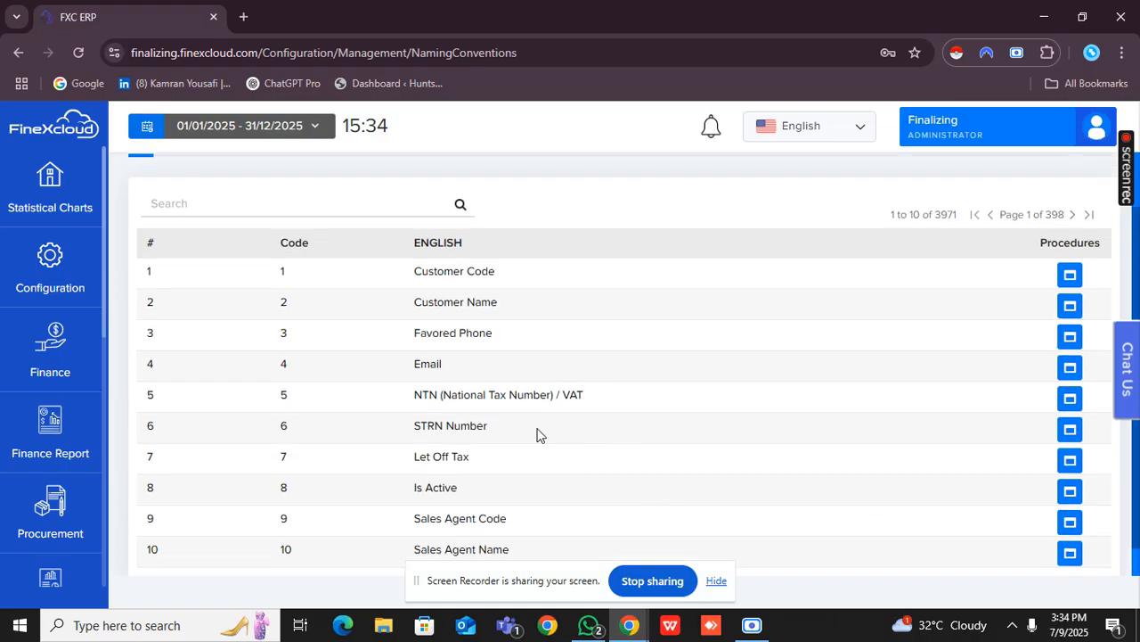
{"action": "left_click", "coordinate": [1069, 400]}
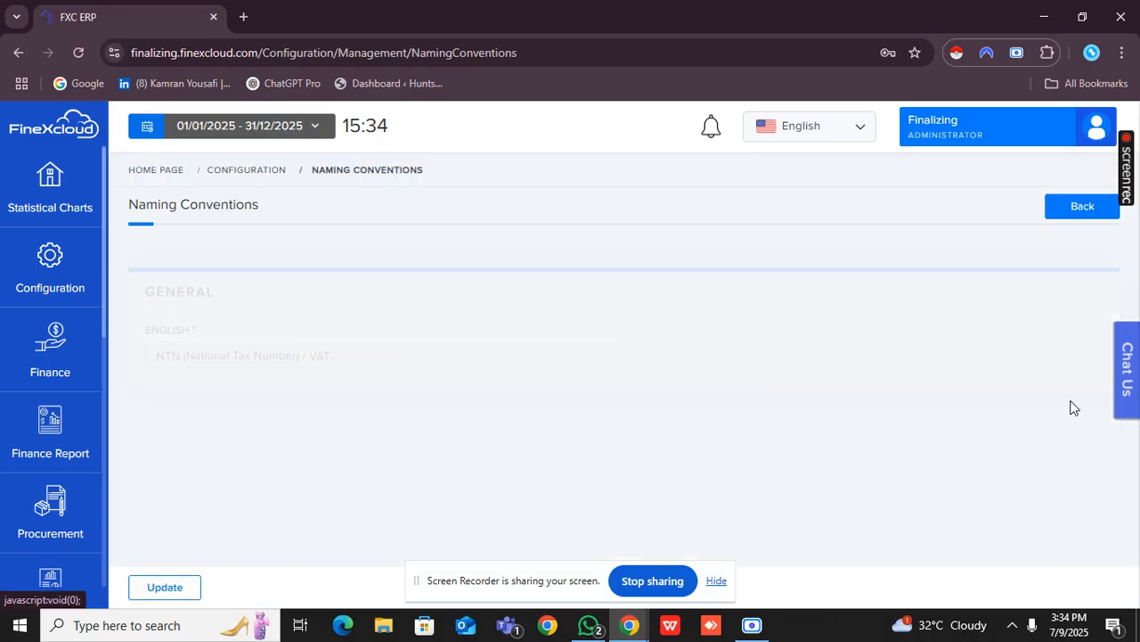
{"action": "left_click", "coordinate": [184, 587]}
{"action": "left_click", "coordinate": [376, 335]}
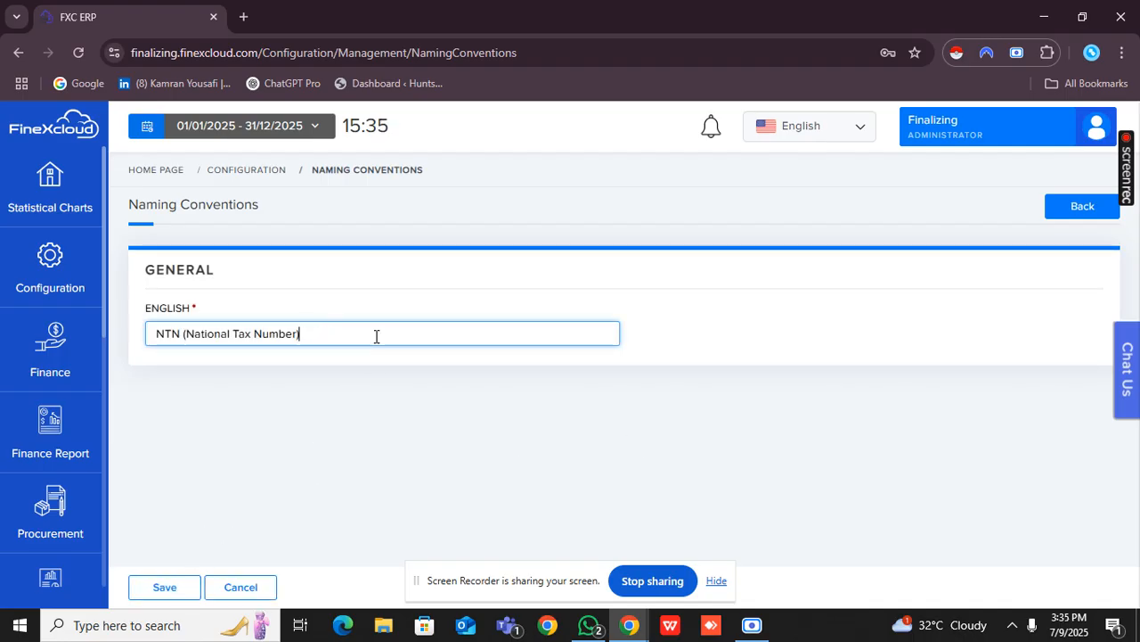
{"action": "left_click", "coordinate": [185, 585]}
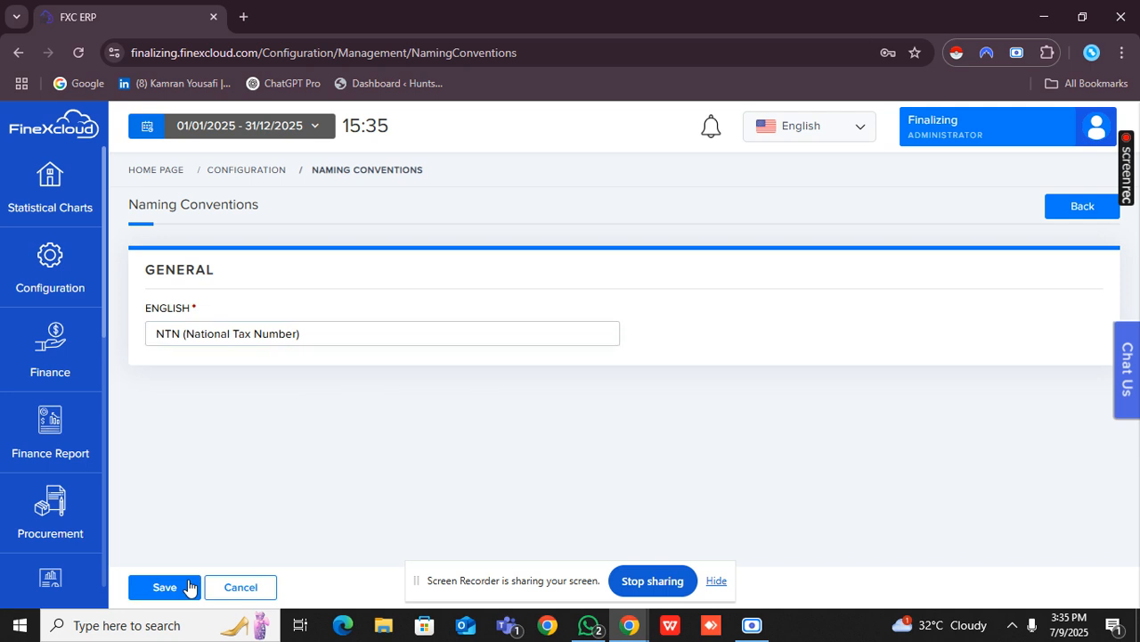
Open Pending Approvals and examine the available document-type filters and approval status options.
{"action": "left_click", "coordinate": [71, 274]}
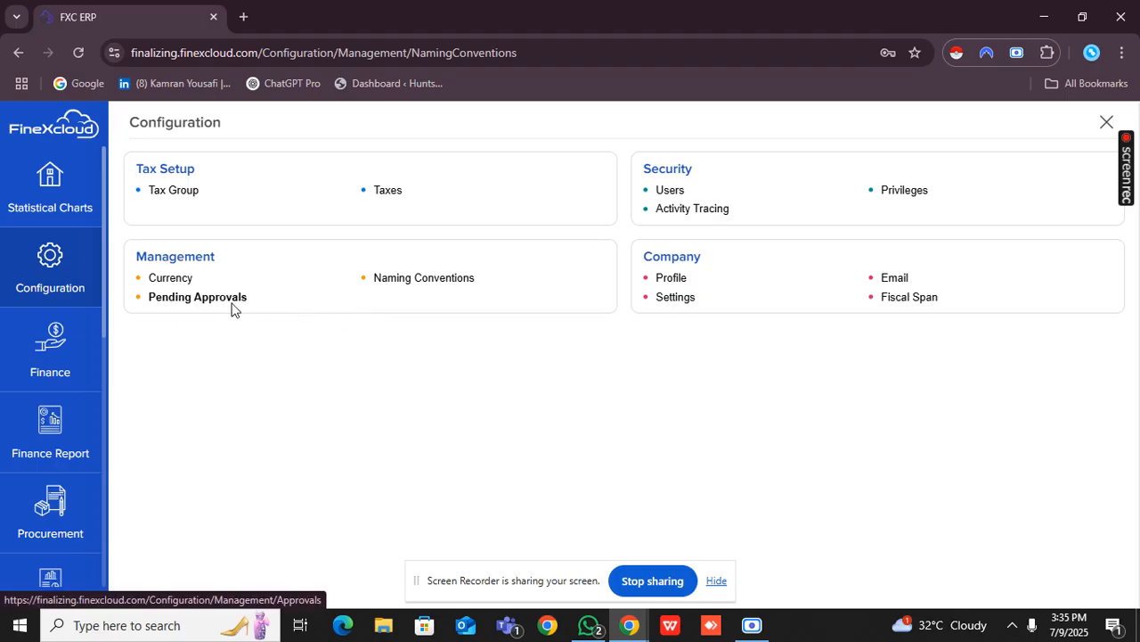
{"action": "left_click", "coordinate": [198, 298]}
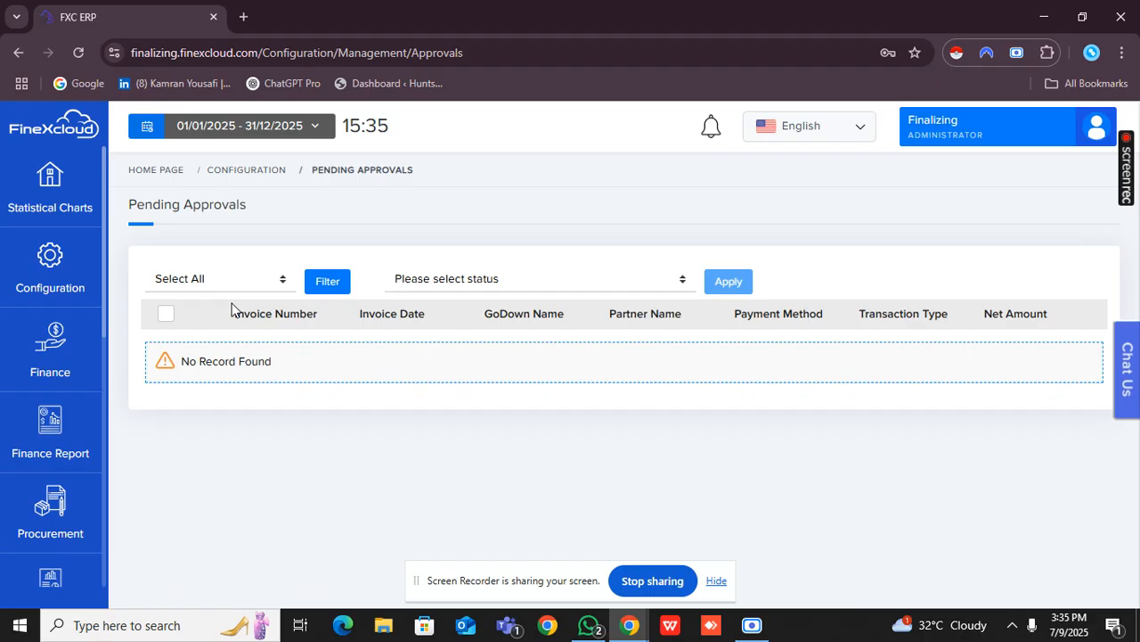
{"action": "left_click", "coordinate": [236, 284]}
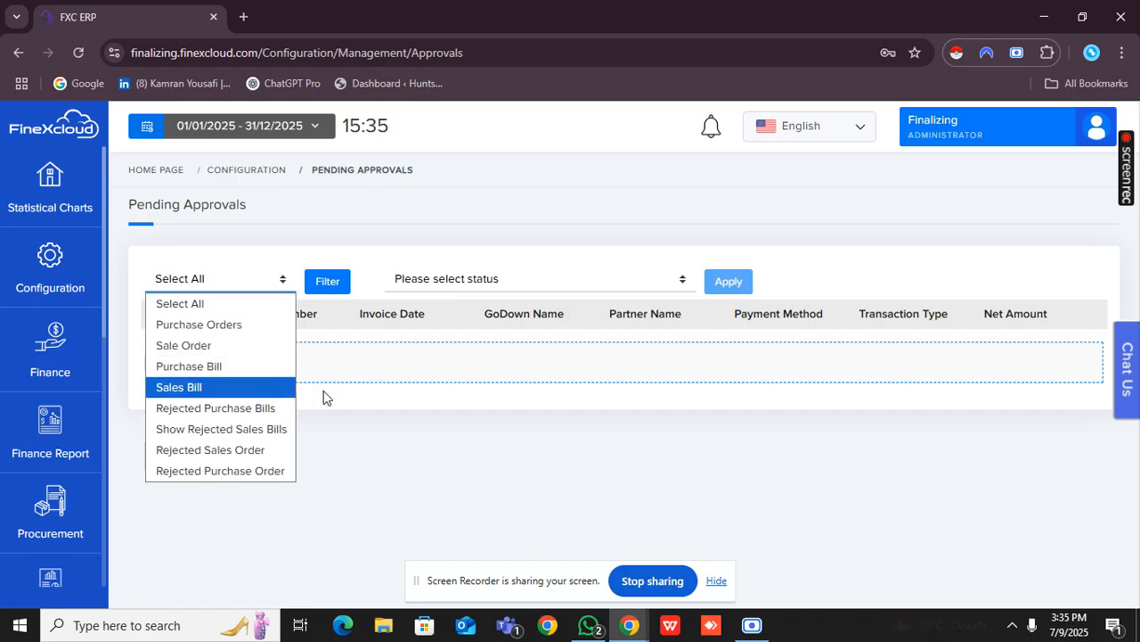
{"action": "left_click", "coordinate": [422, 458]}
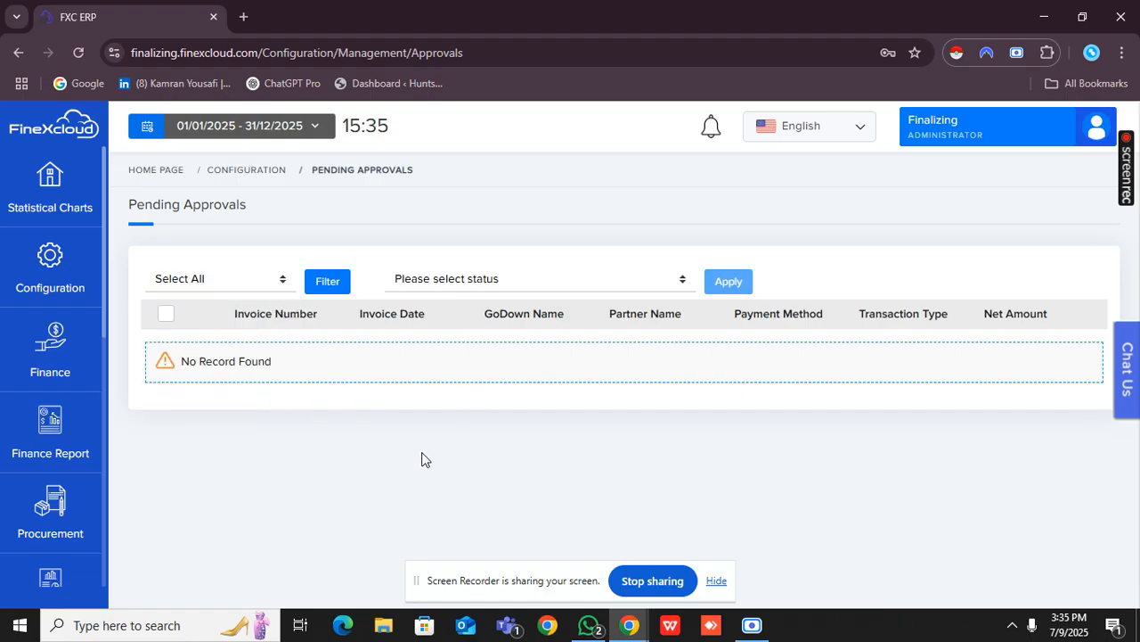
{"action": "left_click", "coordinate": [244, 295]}
{"action": "left_click", "coordinate": [340, 372]}
{"action": "left_click", "coordinate": [467, 279]}
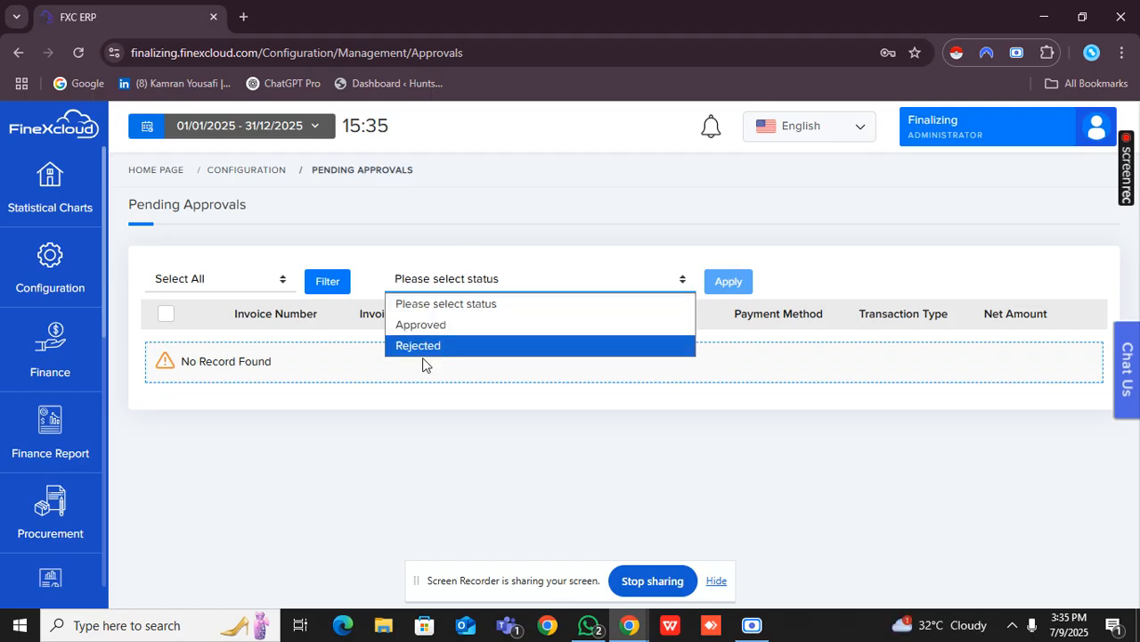
{"action": "left_click", "coordinate": [337, 440]}
Open the company profile and review its general information, contact details, bank, logo and approval options.
{"action": "left_click", "coordinate": [66, 285]}
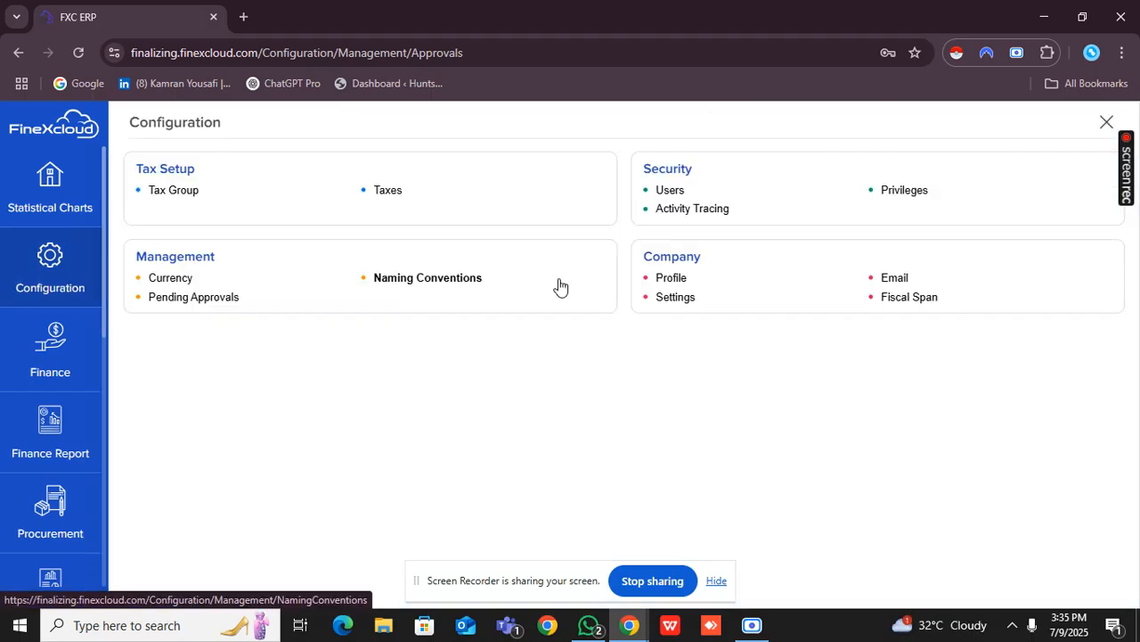
{"action": "left_click", "coordinate": [673, 279]}
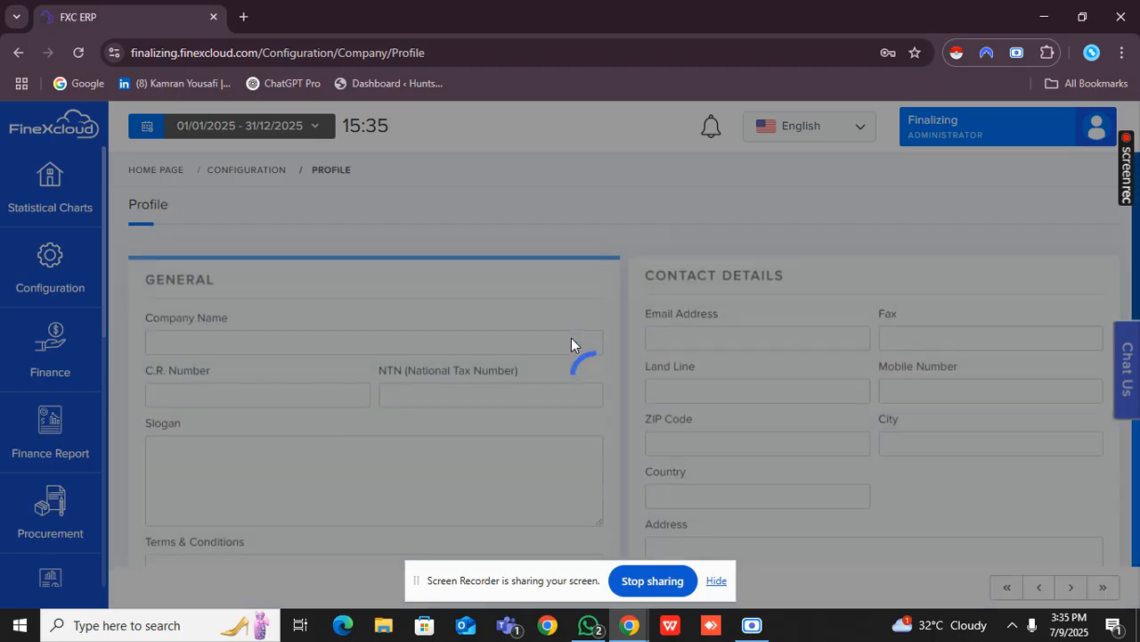
{"action": "scroll", "coordinate": [571, 337], "scroll_direction": "down", "scroll_amount": 1}
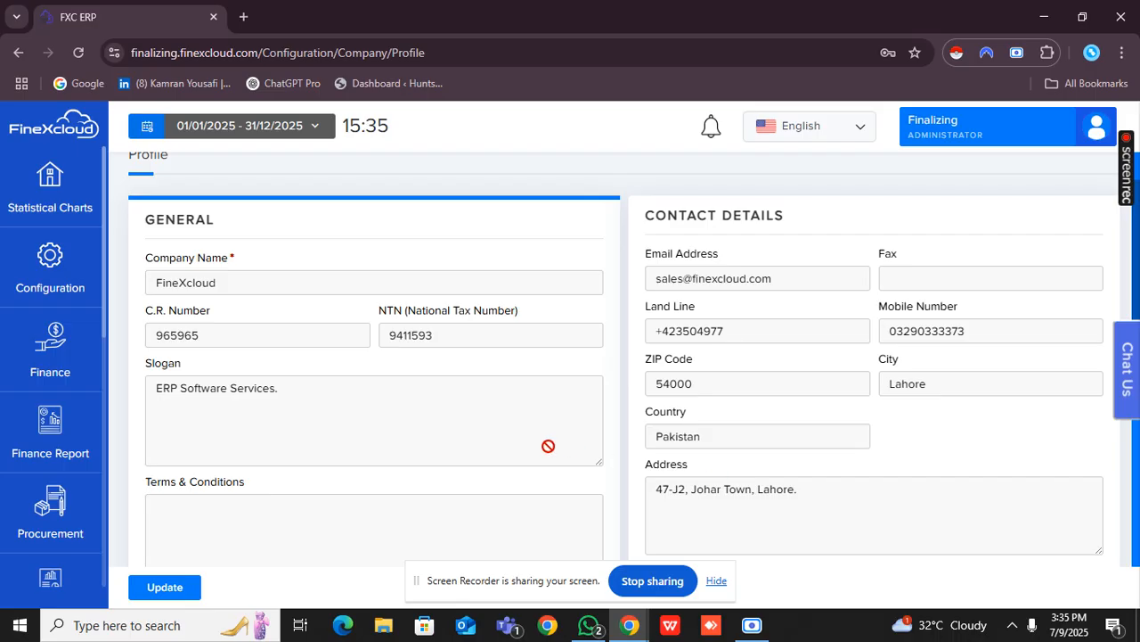
{"action": "scroll", "coordinate": [548, 445], "scroll_direction": "down", "scroll_amount": 1}
{"action": "scroll", "coordinate": [362, 334], "scroll_direction": "down", "scroll_amount": 1}
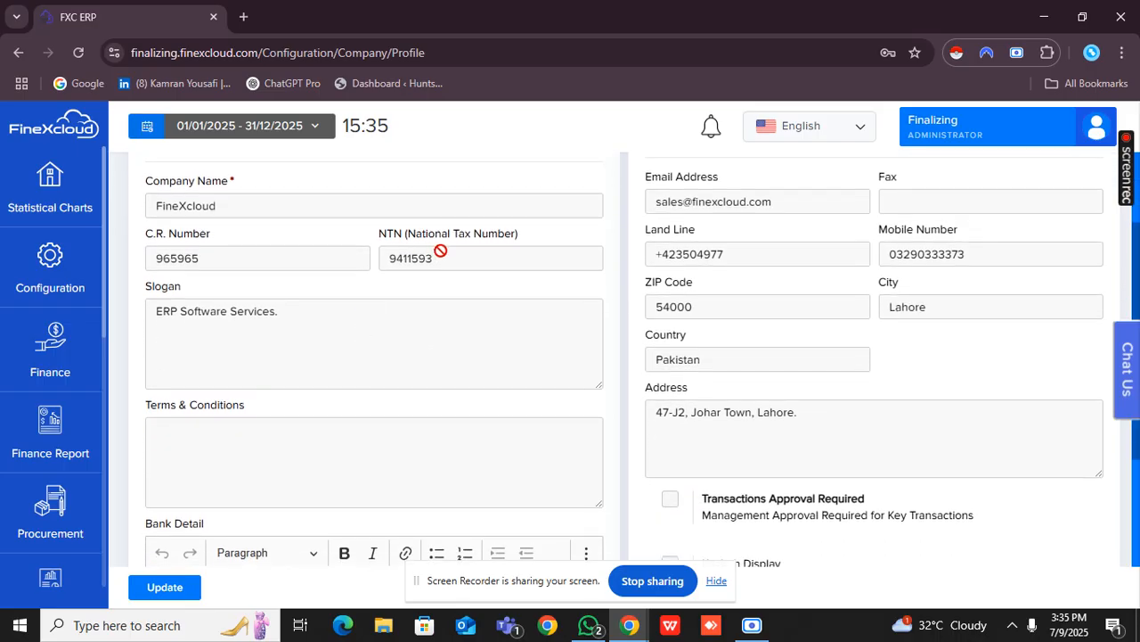
{"action": "scroll", "coordinate": [448, 259], "scroll_direction": "down", "scroll_amount": 2}
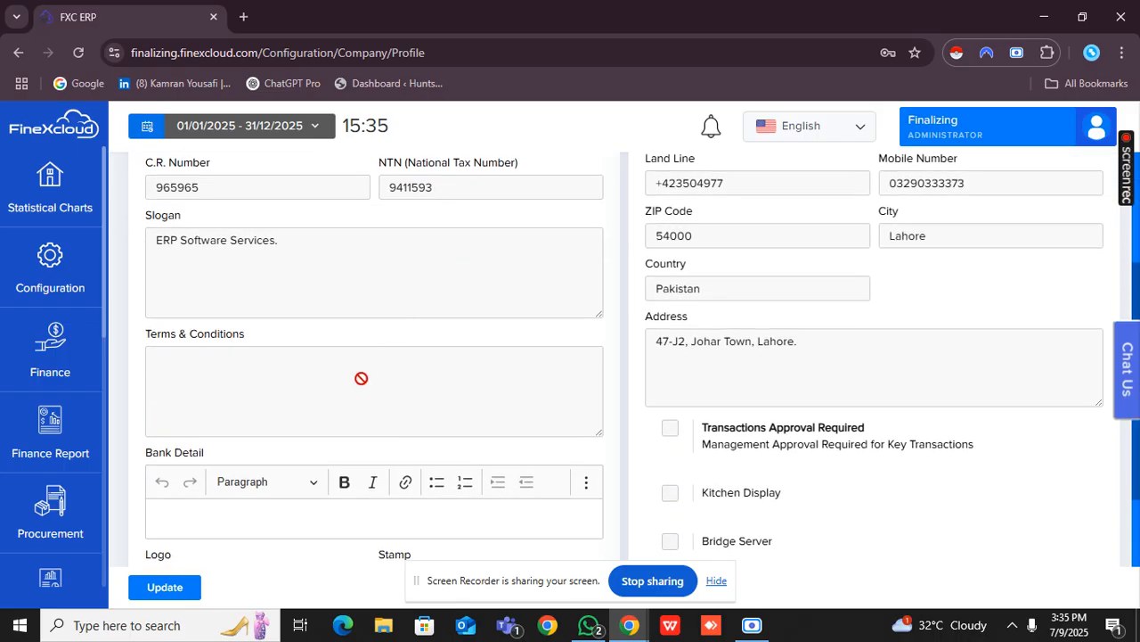
{"action": "scroll", "coordinate": [361, 377], "scroll_direction": "down", "scroll_amount": 3}
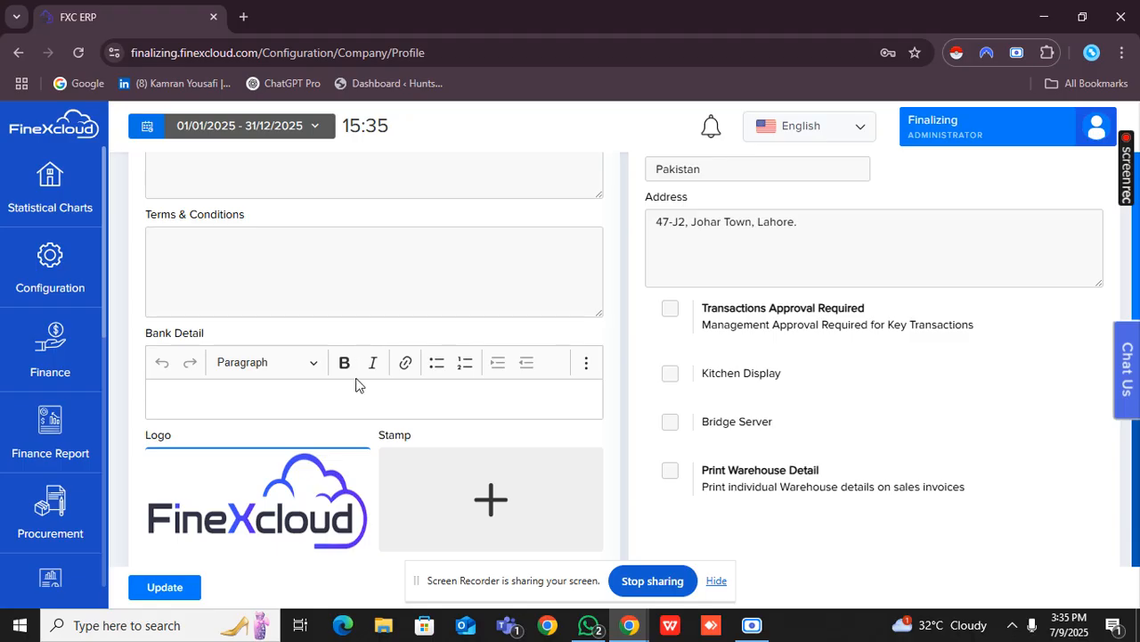
{"action": "scroll", "coordinate": [356, 384], "scroll_direction": "up", "scroll_amount": 5}
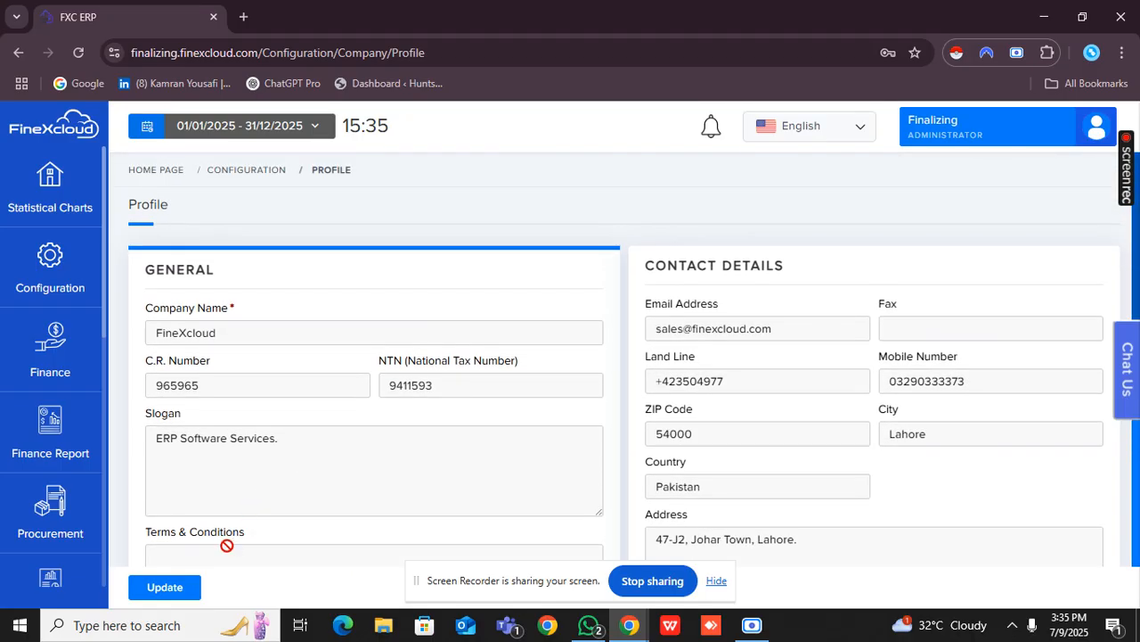
Change the company name in the profile to "FineXcloud Softwares" and save the profile.
{"action": "left_click", "coordinate": [164, 587]}
{"action": "left_click", "coordinate": [267, 329]}
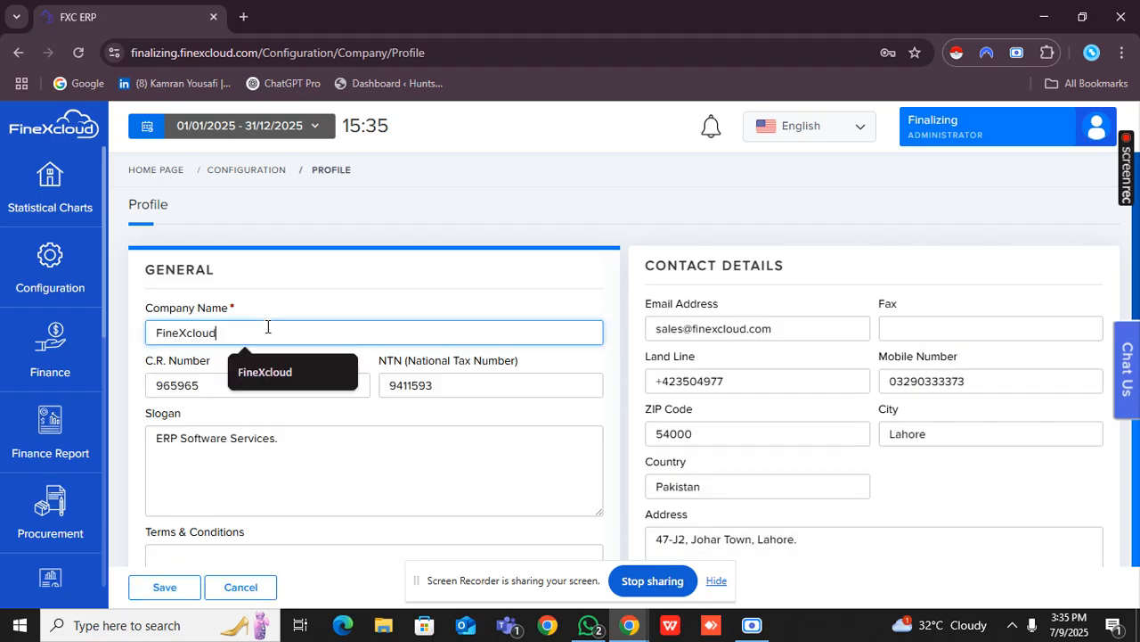
{"action": "type", "text": "Sofwt"}
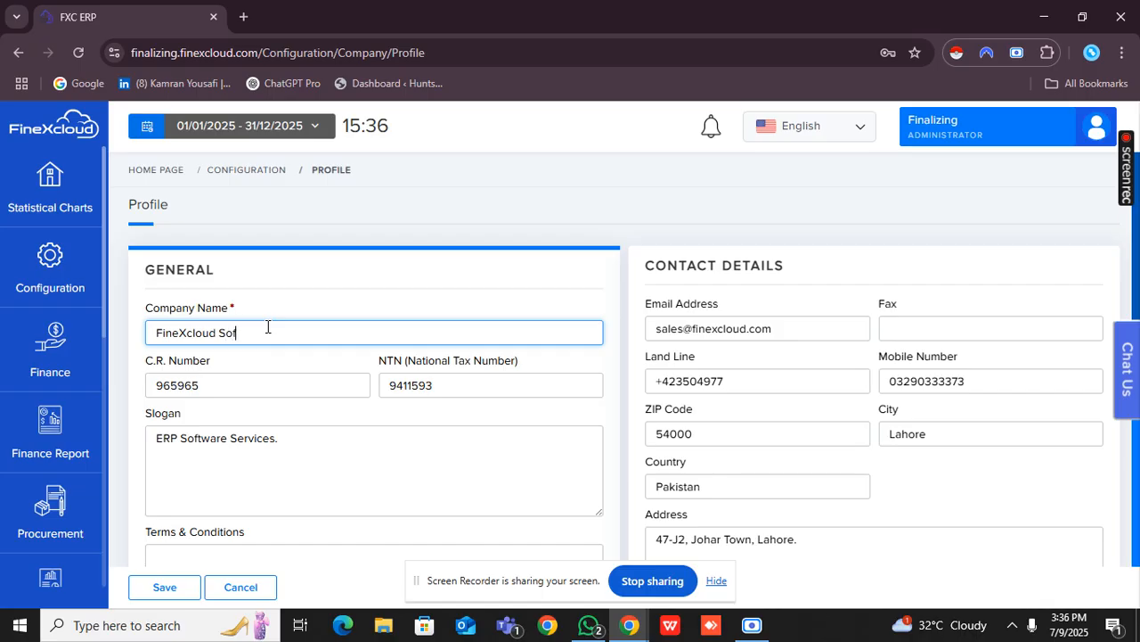
{"action": "key", "text": "BackSpace"}
{"action": "key", "text": "BackSpace"}
{"action": "type", "text": "twares"}
{"action": "scroll", "coordinate": [655, 365], "scroll_direction": "down", "scroll_amount": 4}
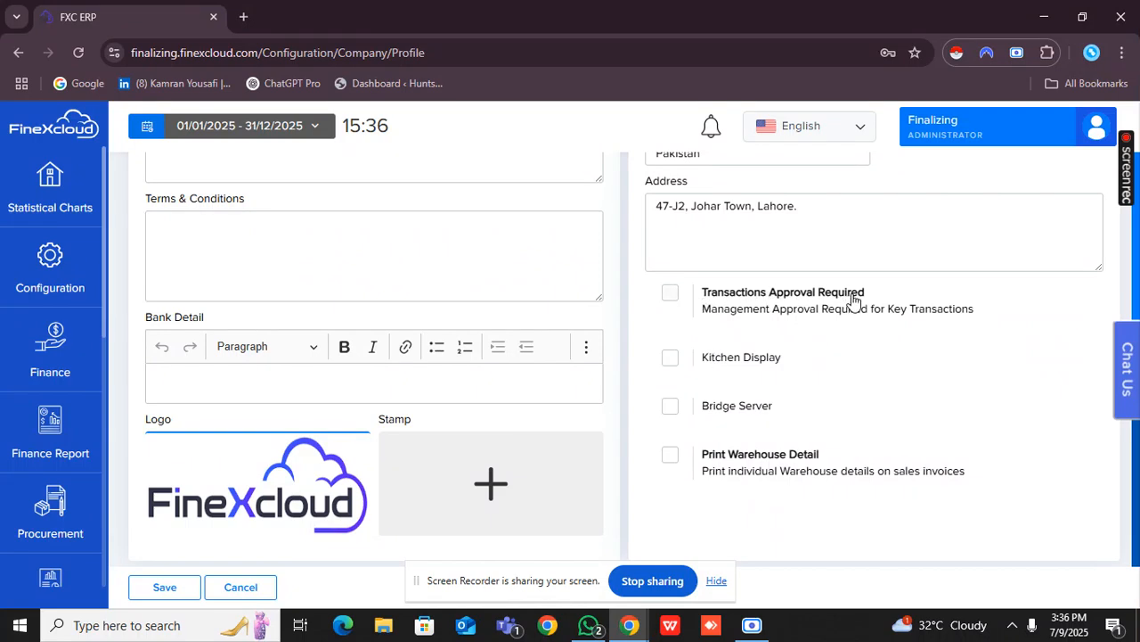
{"action": "left_click", "coordinate": [725, 316]}
{"action": "left_click", "coordinate": [726, 316]}
{"action": "scroll", "coordinate": [772, 365], "scroll_direction": "up", "scroll_amount": 4}
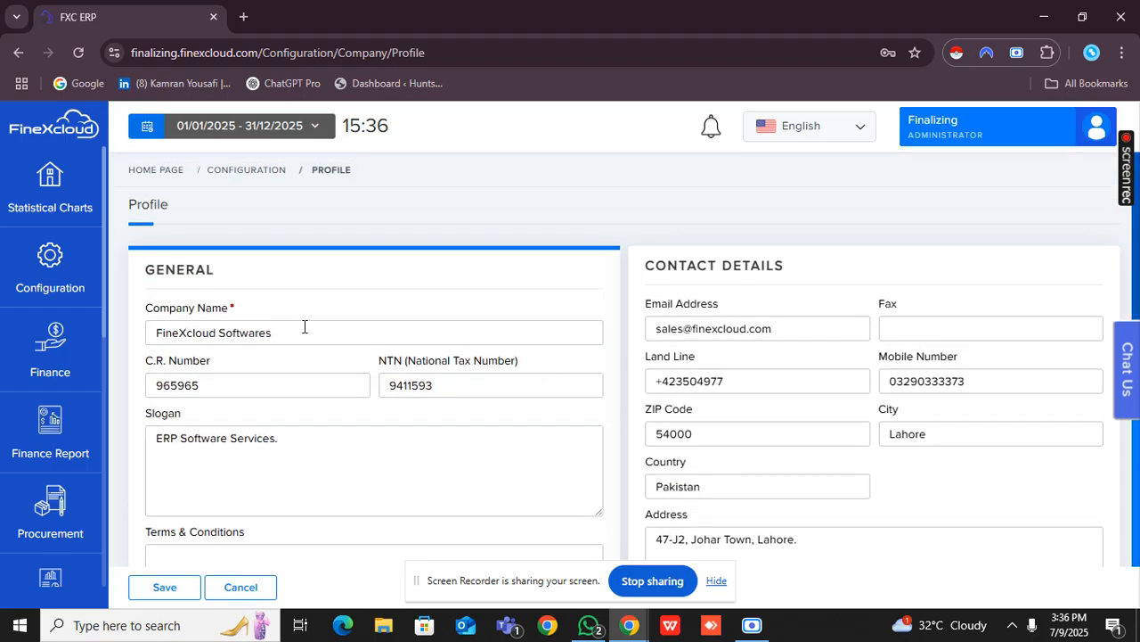
{"action": "left_click", "coordinate": [178, 588]}
Decline the browser's offer to save the address, view the company's SMTP email settings and reopen the Configuration options.
{"action": "left_click", "coordinate": [30, 236]}
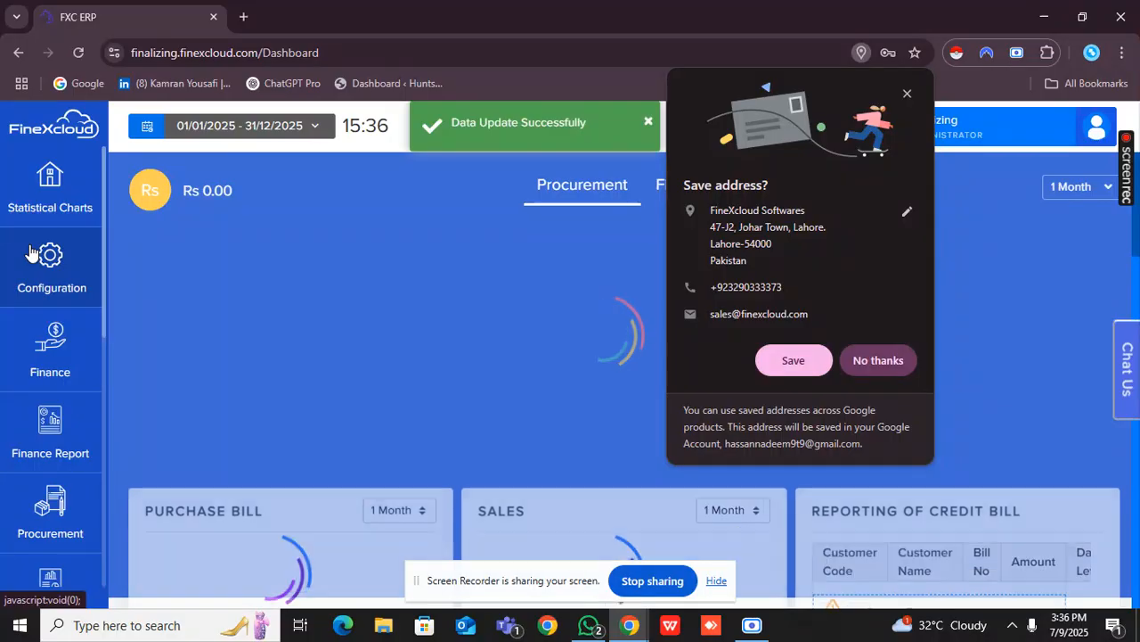
{"action": "left_click", "coordinate": [87, 264]}
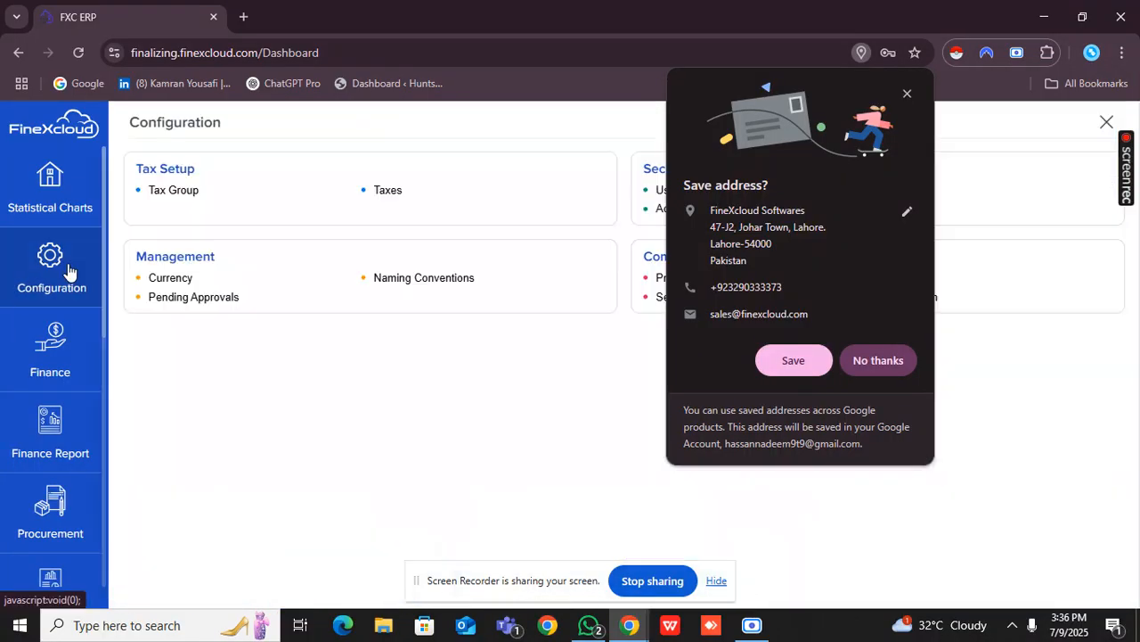
{"action": "left_click", "coordinate": [889, 361]}
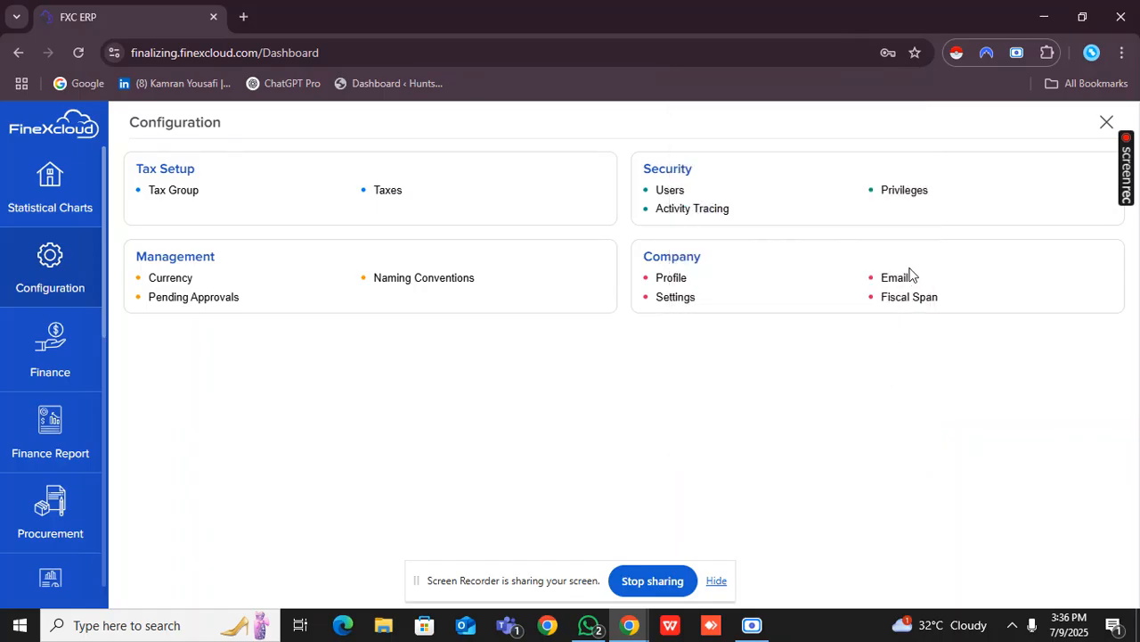
{"action": "left_click", "coordinate": [896, 278]}
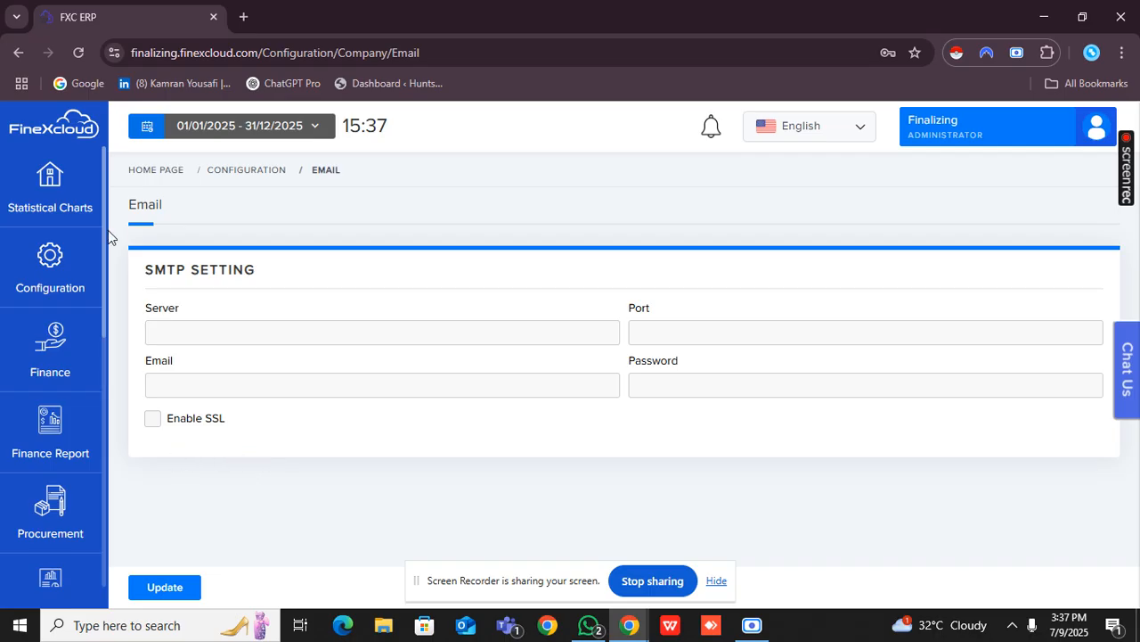
{"action": "left_click", "coordinate": [71, 260]}
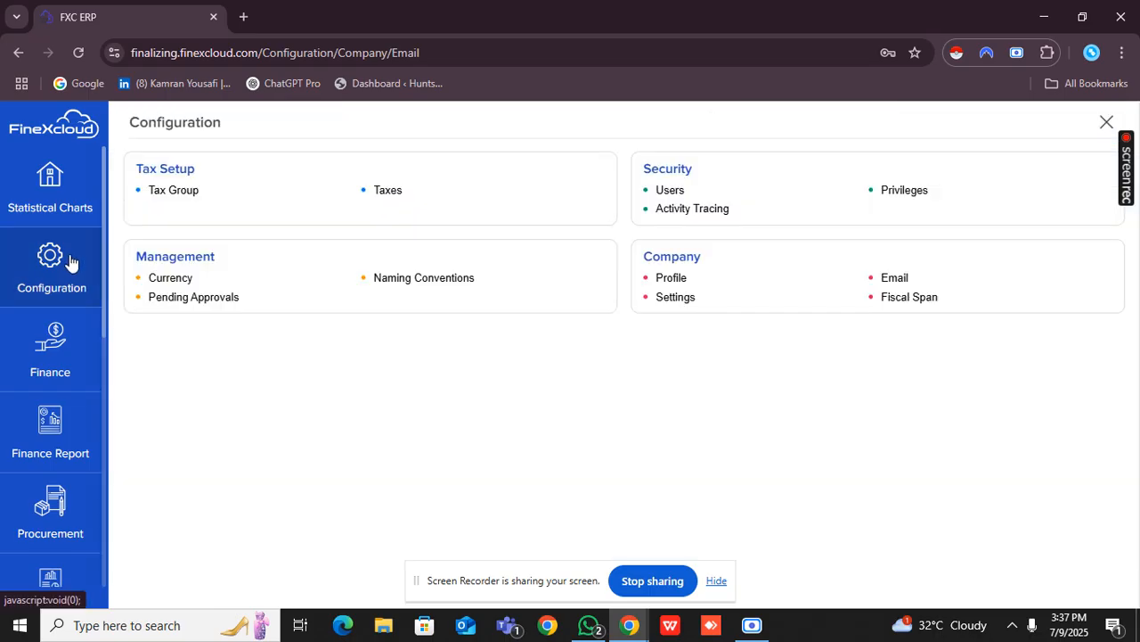
Open the company settings for editing and examine the amount layout, currency and fiscal span choices.
{"action": "left_click", "coordinate": [670, 305]}
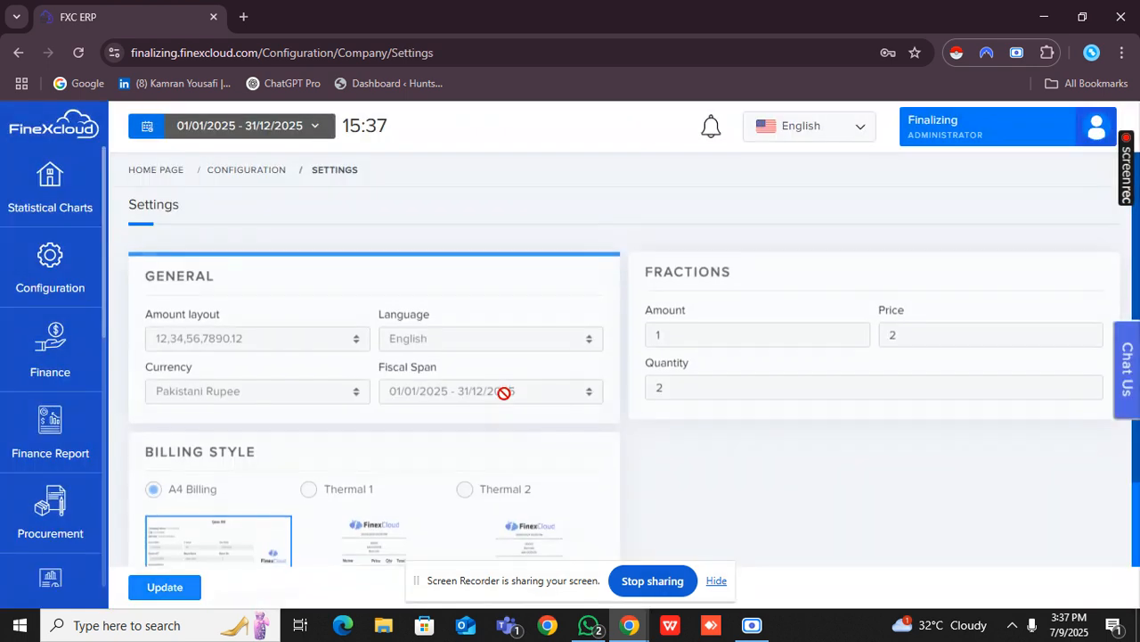
{"action": "scroll", "coordinate": [503, 390], "scroll_direction": "down", "scroll_amount": 1}
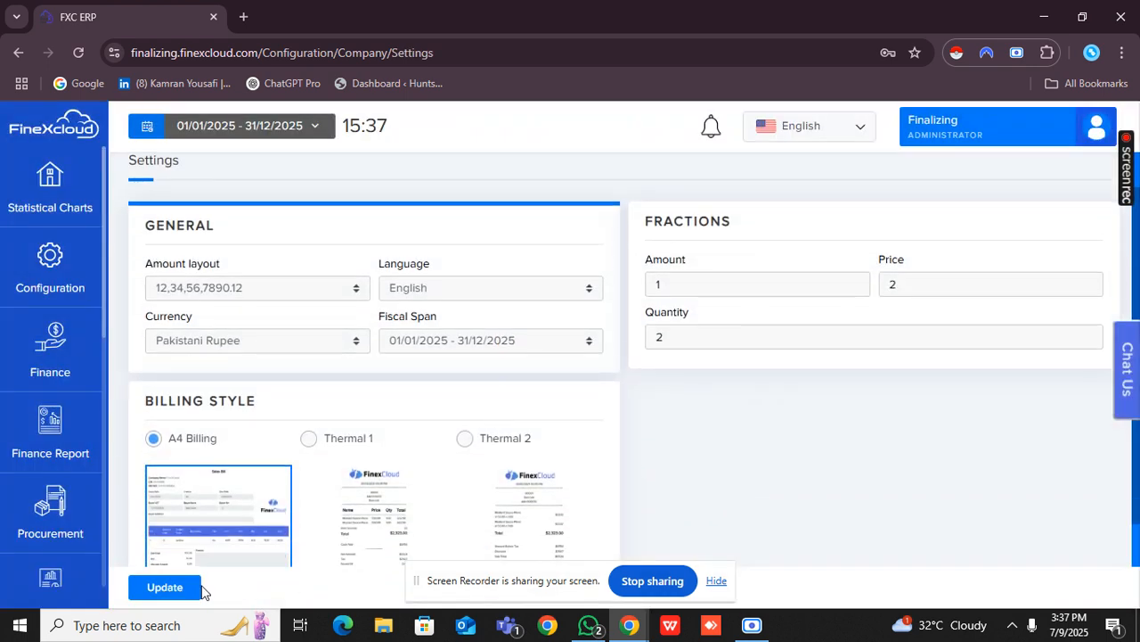
{"action": "left_click", "coordinate": [187, 589]}
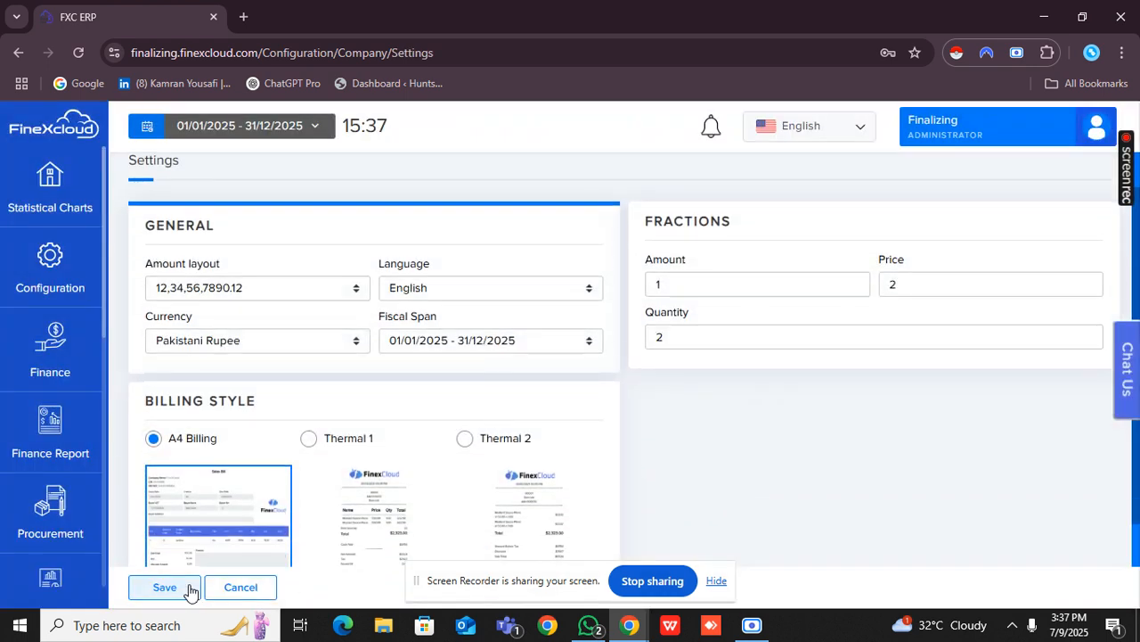
{"action": "left_click", "coordinate": [247, 298]}
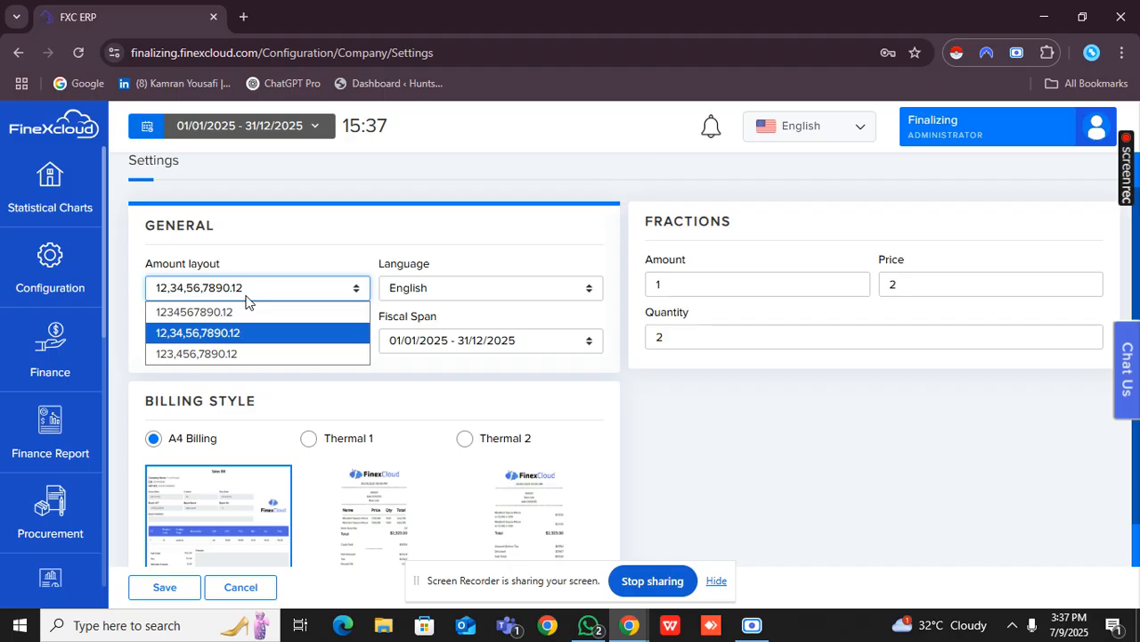
{"action": "left_click", "coordinate": [256, 370]}
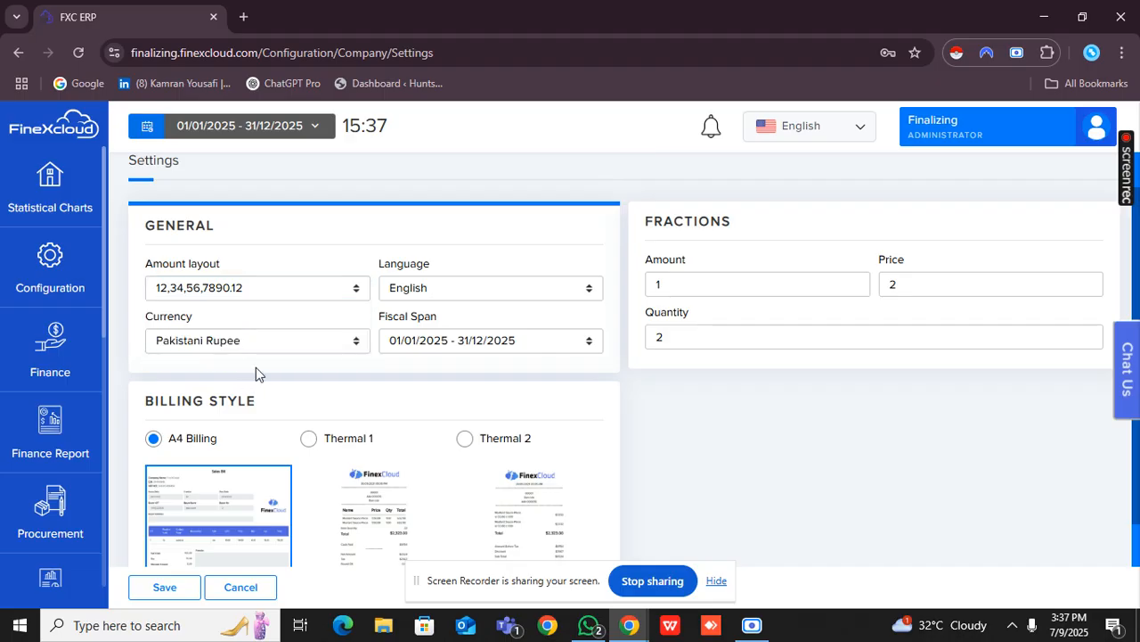
{"action": "left_click", "coordinate": [260, 350]}
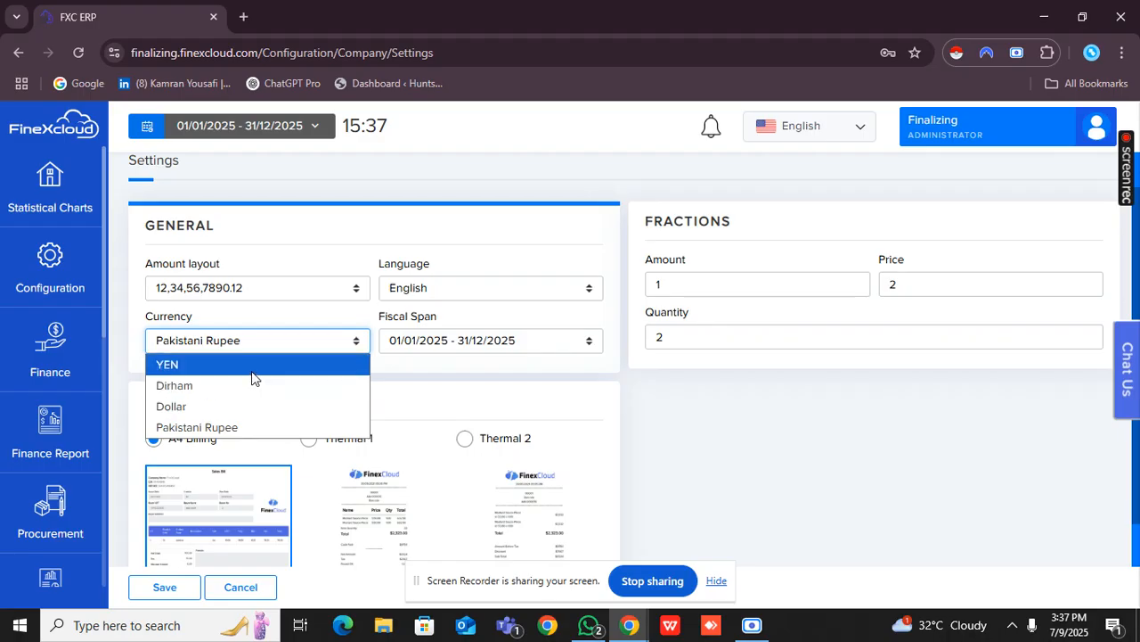
{"action": "left_click", "coordinate": [450, 345]}
{"action": "left_click", "coordinate": [452, 344]}
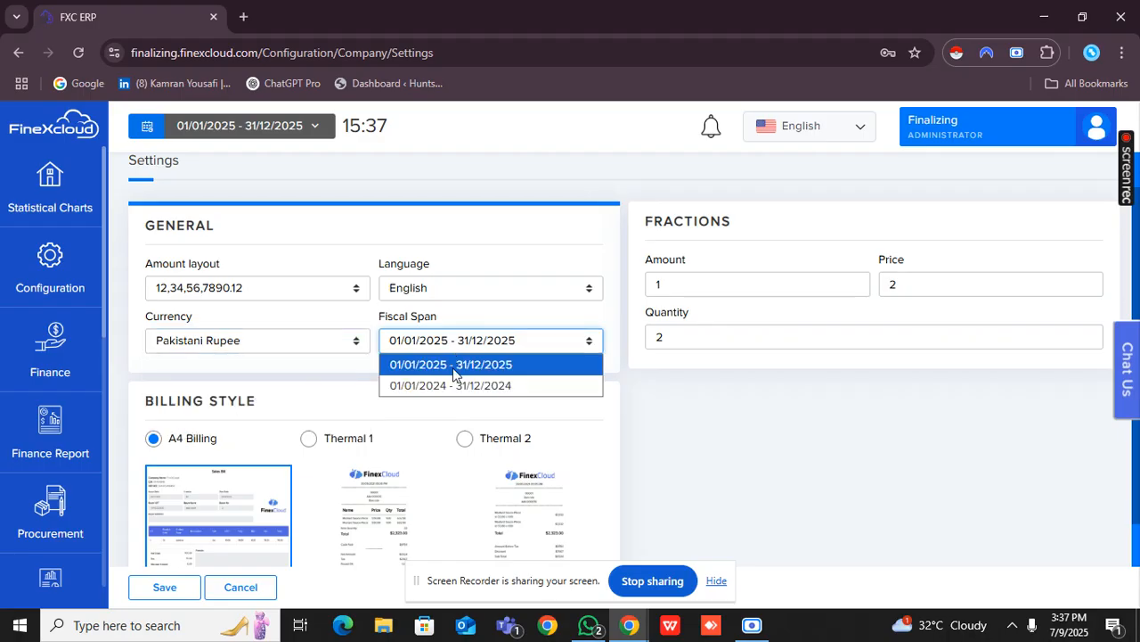
{"action": "left_click", "coordinate": [718, 251]}
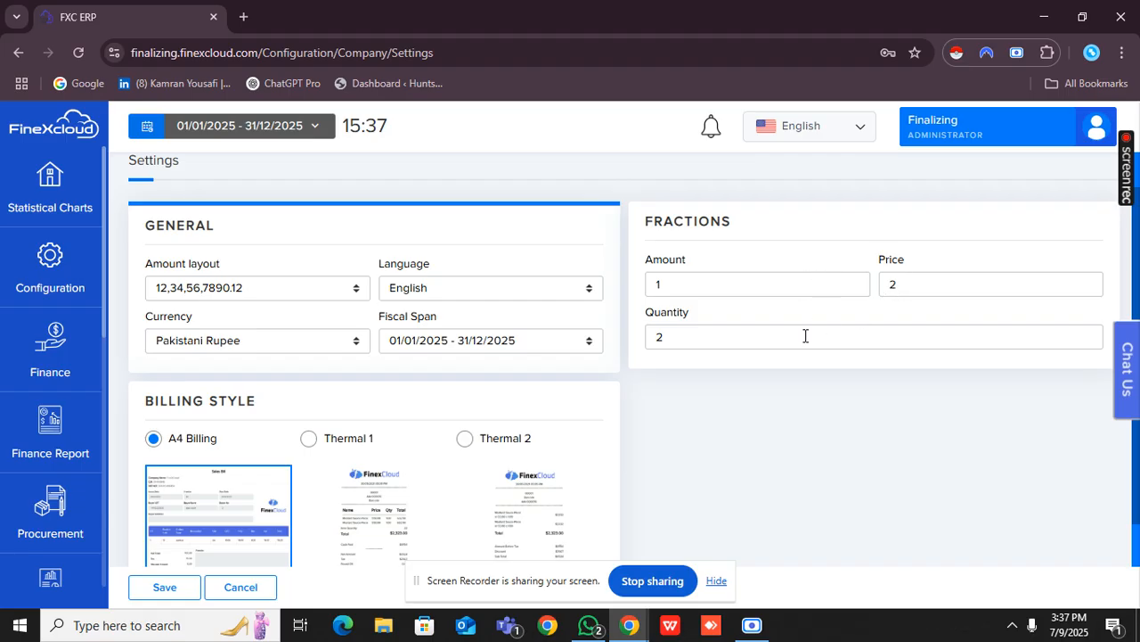
Try the Thermal 1 billing style, return to A4 Billing and save the company settings.
{"action": "scroll", "coordinate": [805, 335], "scroll_direction": "down", "scroll_amount": 1}
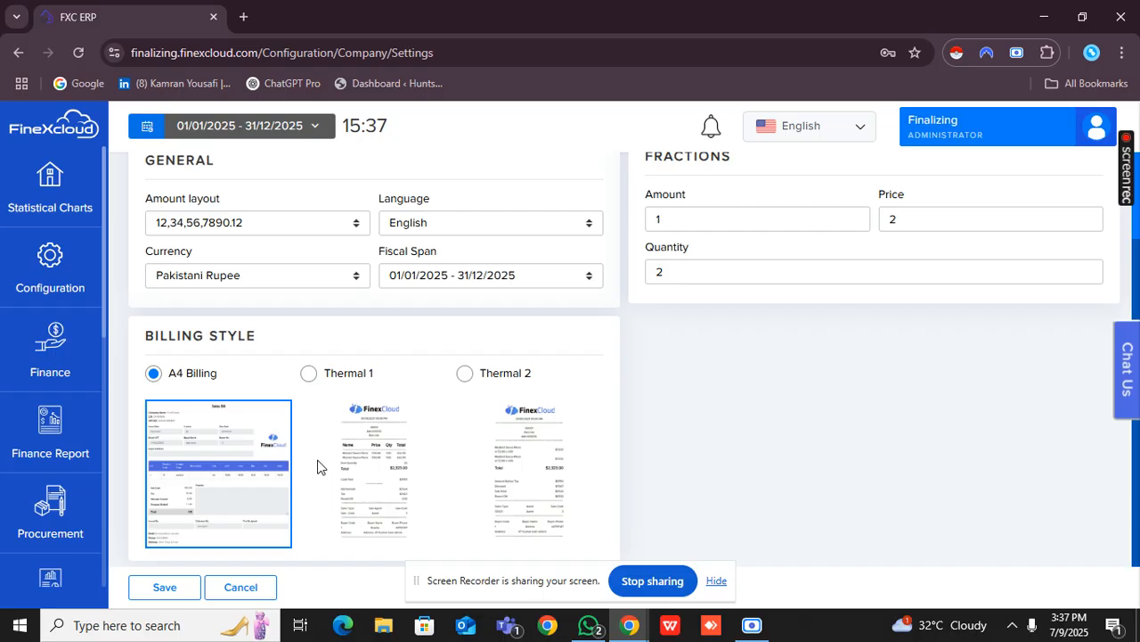
{"action": "left_click", "coordinate": [361, 385]}
{"action": "left_click", "coordinate": [195, 383]}
{"action": "left_click", "coordinate": [165, 587]}
Open the company's Fiscal Span page and review its financial summary and list of existing spans.
{"action": "left_click", "coordinate": [80, 278]}
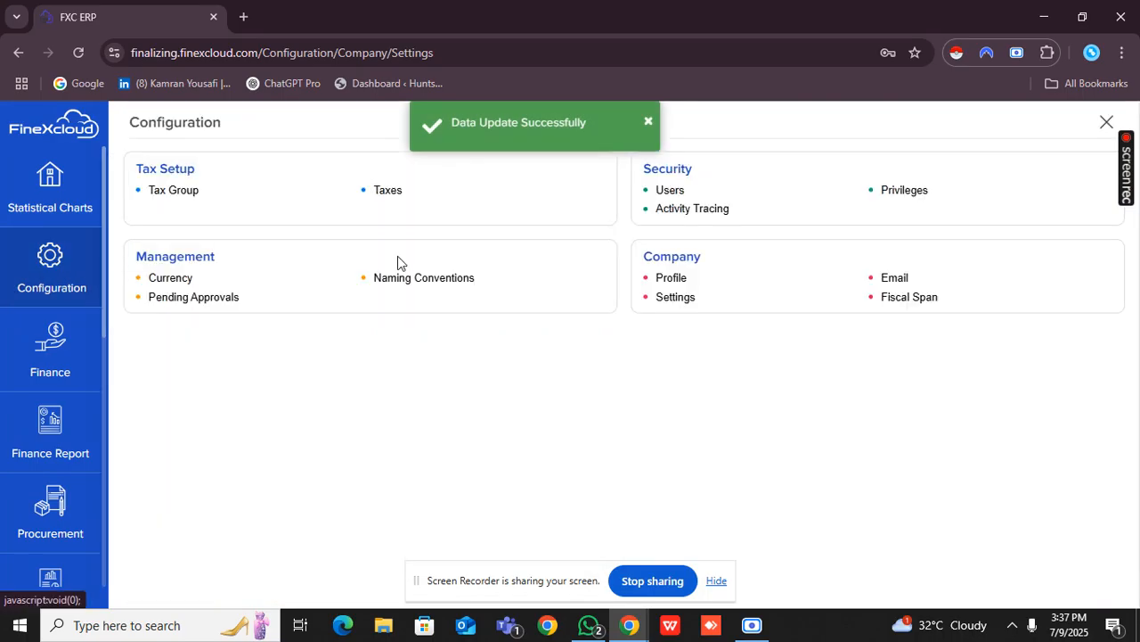
{"action": "left_click", "coordinate": [896, 303]}
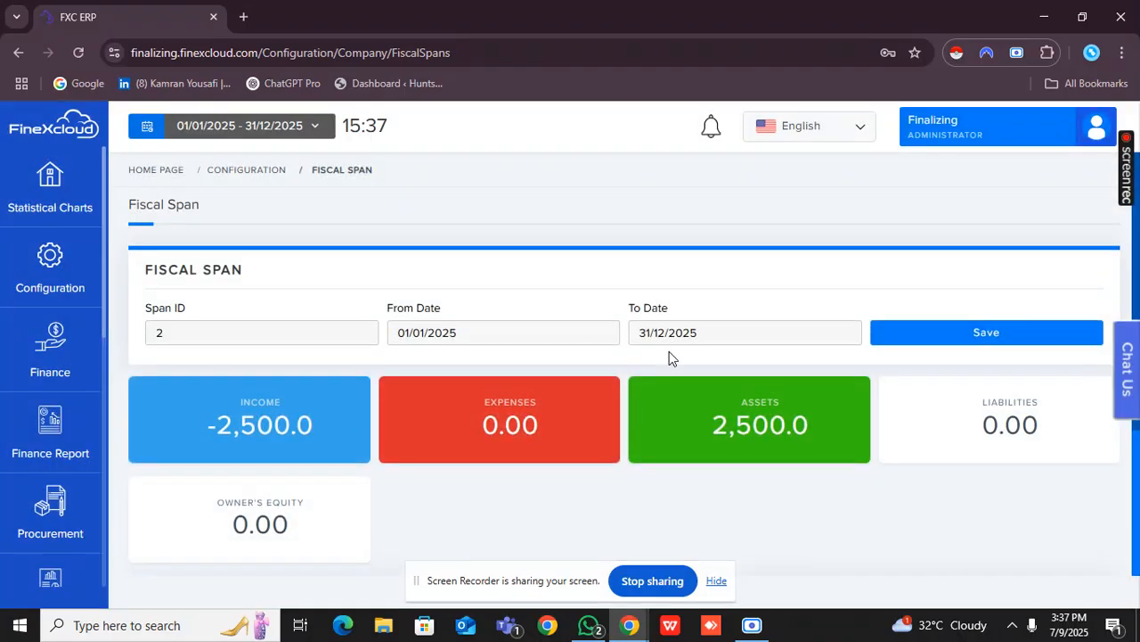
{"action": "scroll", "coordinate": [669, 351], "scroll_direction": "down", "scroll_amount": 1}
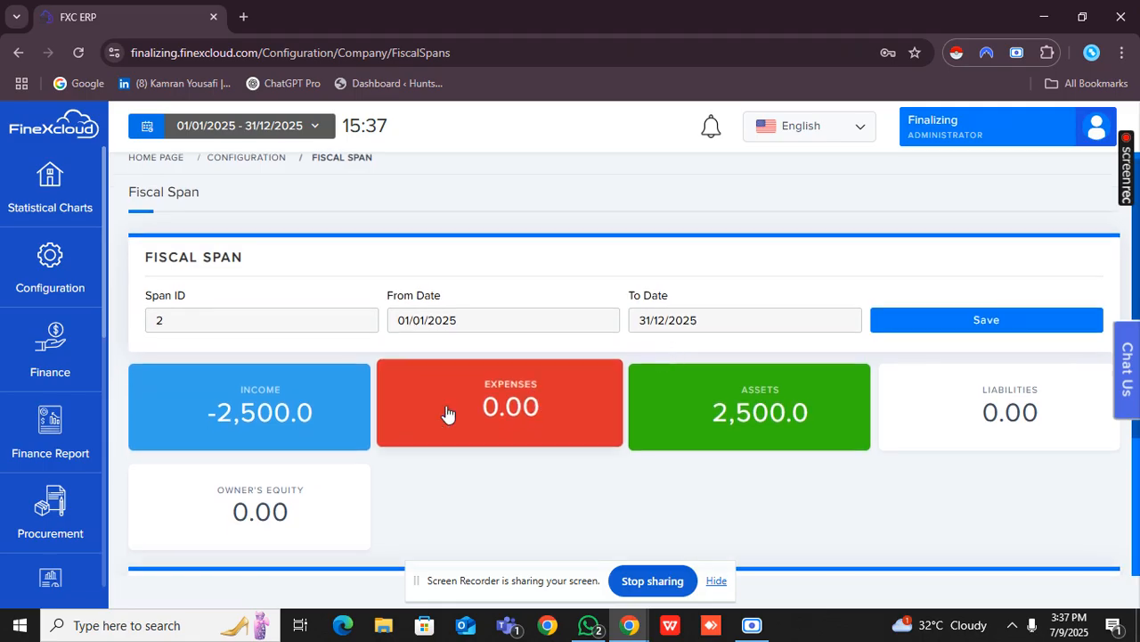
{"action": "scroll", "coordinate": [323, 496], "scroll_direction": "down", "scroll_amount": 1}
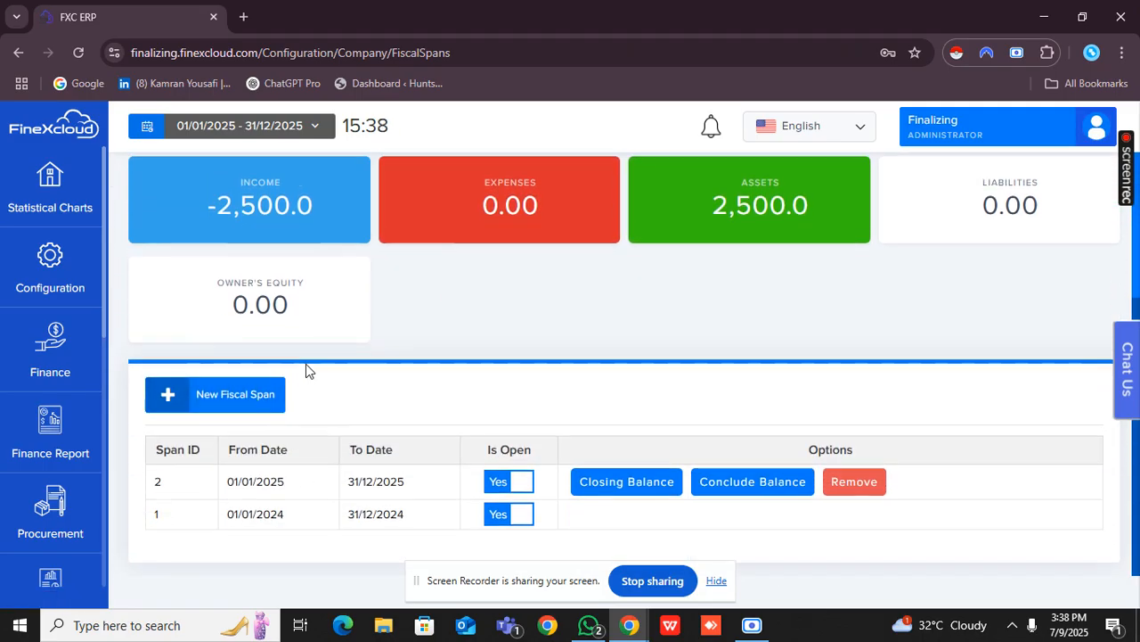
{"action": "scroll", "coordinate": [306, 363], "scroll_direction": "up", "scroll_amount": 2}
{"action": "scroll", "coordinate": [282, 470], "scroll_direction": "down", "scroll_amount": 2}
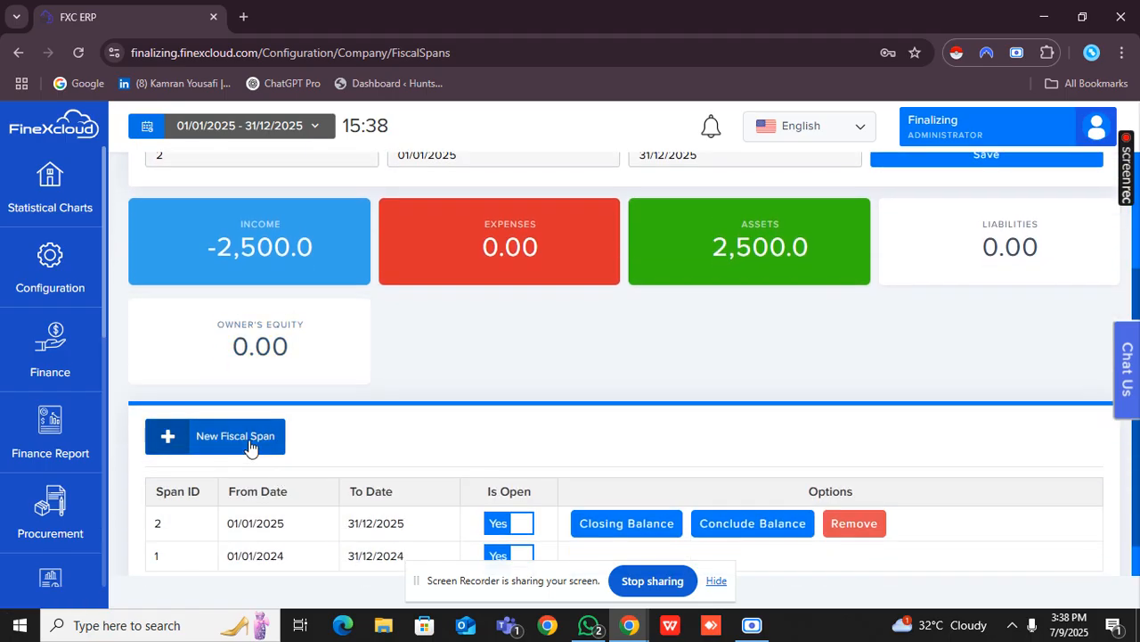
Start a new fiscal span and authorize it with the saved supervisor password.
{"action": "left_click", "coordinate": [278, 441]}
{"action": "left_click", "coordinate": [464, 359]}
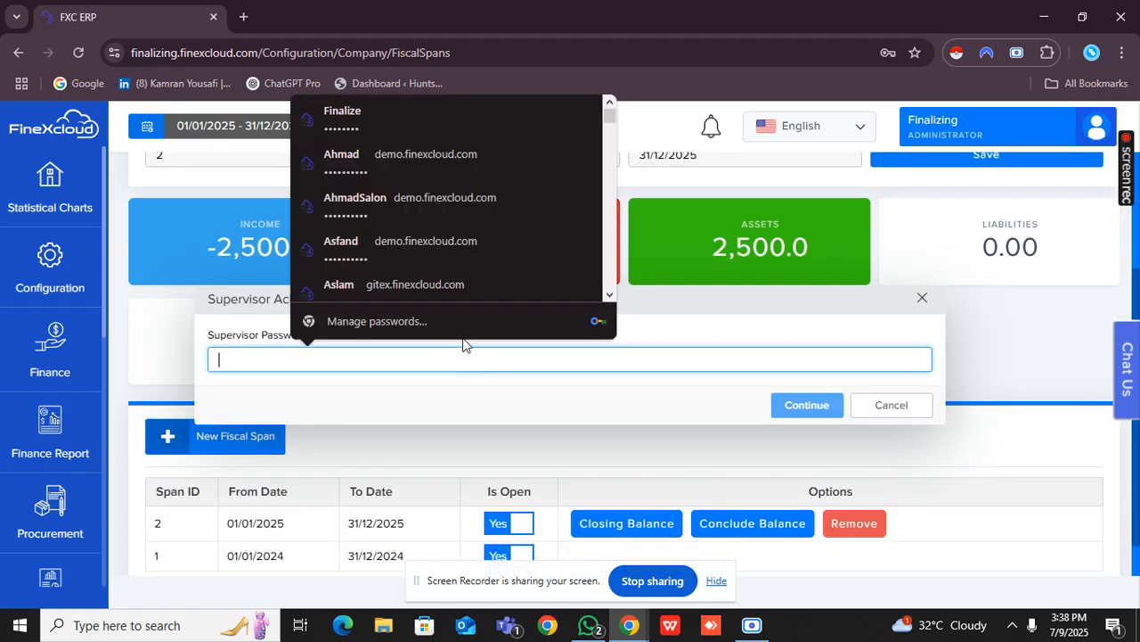
{"action": "scroll", "coordinate": [472, 142], "scroll_direction": "up", "scroll_amount": 1}
{"action": "left_click", "coordinate": [475, 119]}
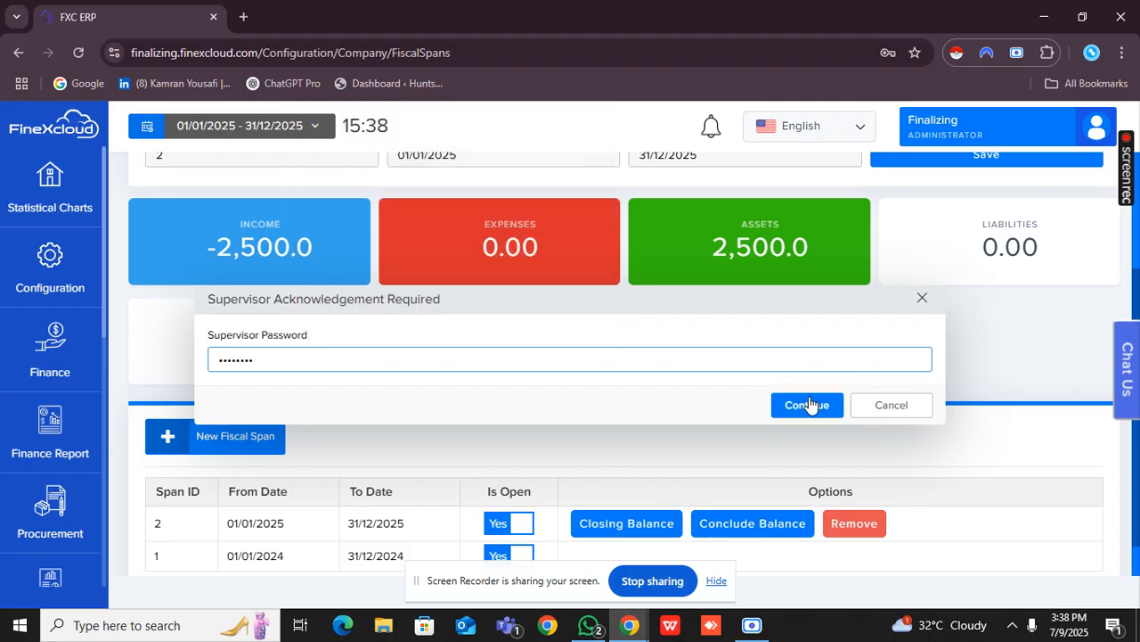
{"action": "left_click", "coordinate": [807, 405]}
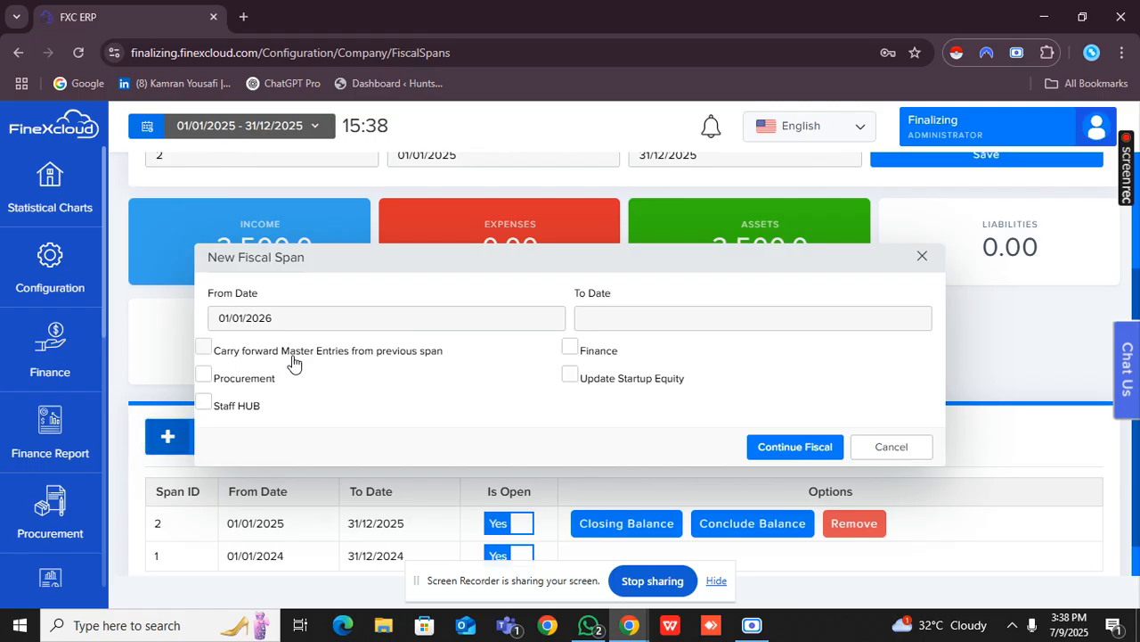
Try a new fiscal span ending 02/01/2026 with master entries, Finance, Procurement, Update Startup Equity and Staff HUB enabled, and cancel it.
{"action": "left_click", "coordinate": [385, 359]}
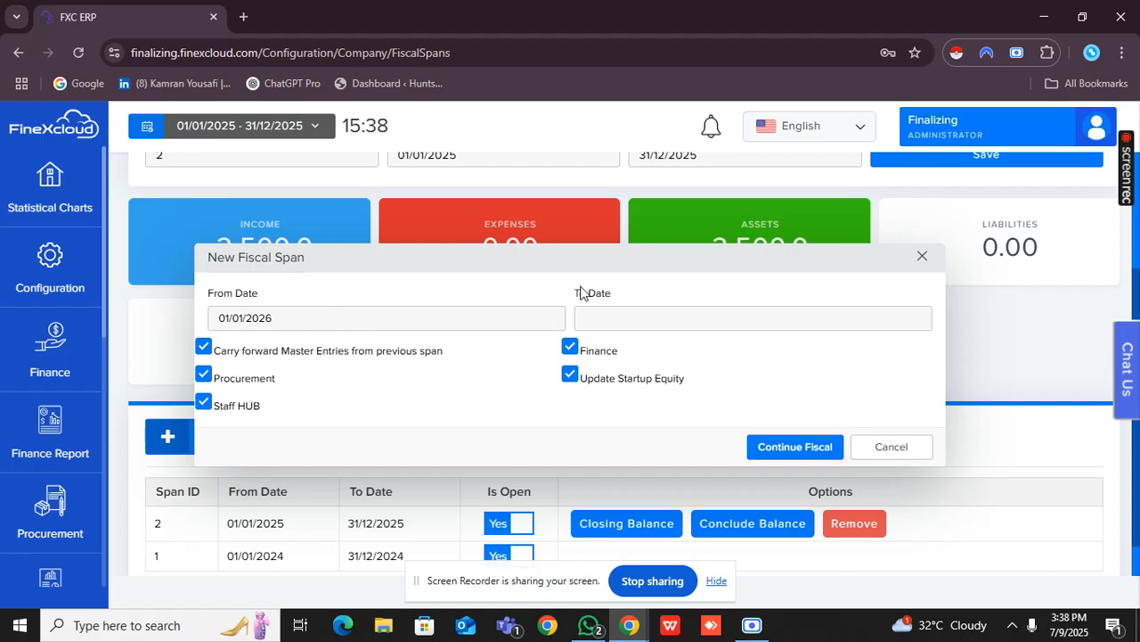
{"action": "left_click", "coordinate": [603, 318]}
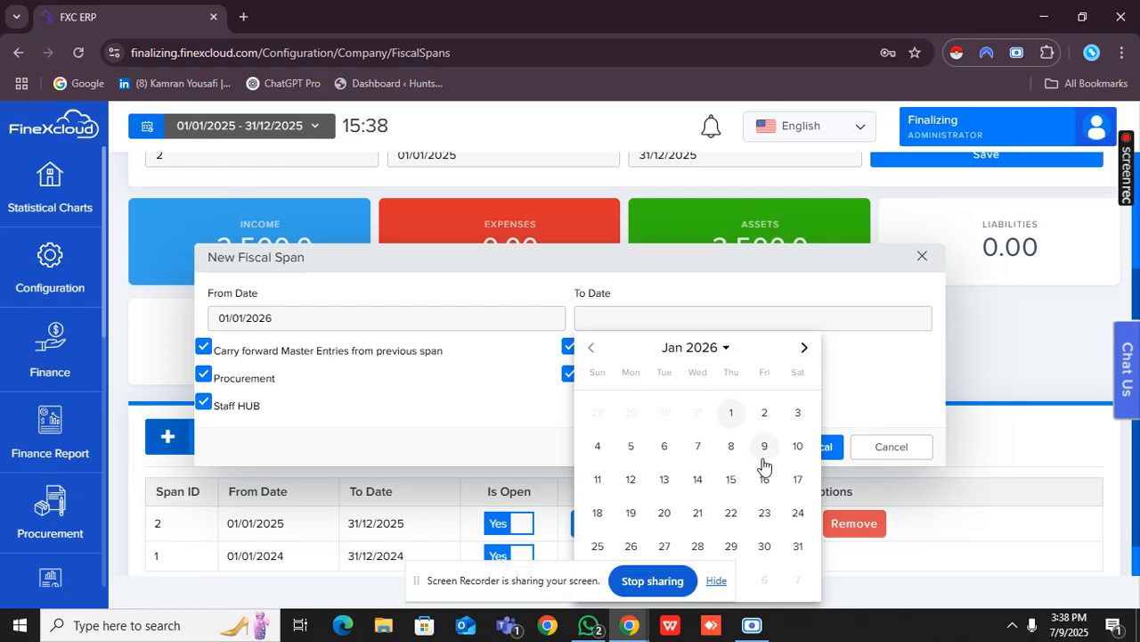
{"action": "left_click", "coordinate": [765, 413]}
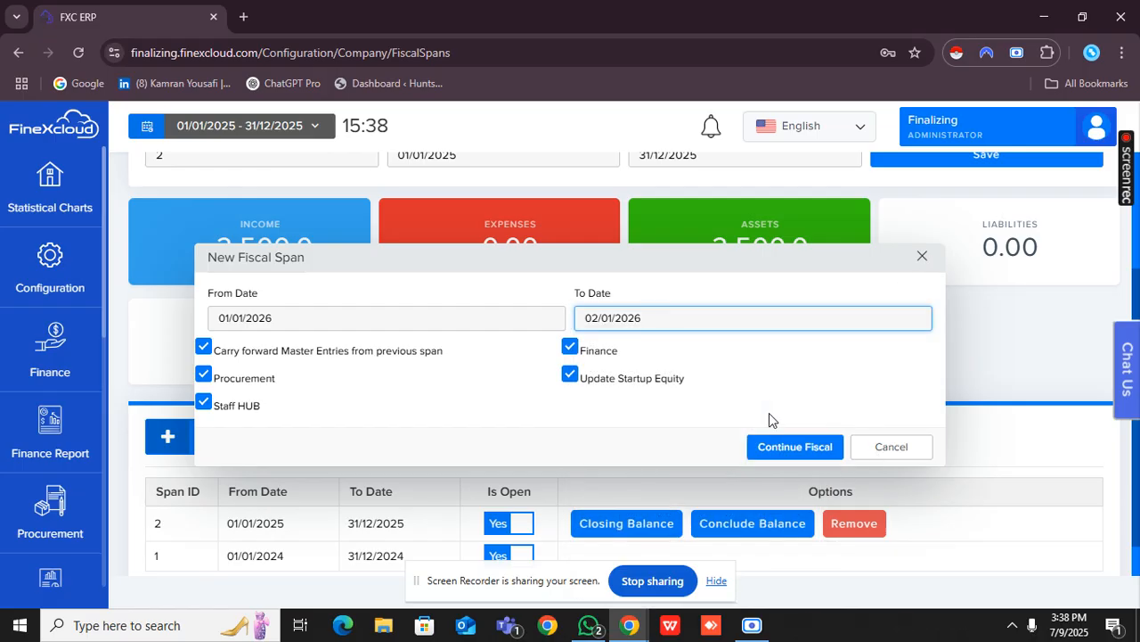
{"action": "left_click", "coordinate": [873, 445]}
{"action": "scroll", "coordinate": [631, 392], "scroll_direction": "up", "scroll_amount": 3}
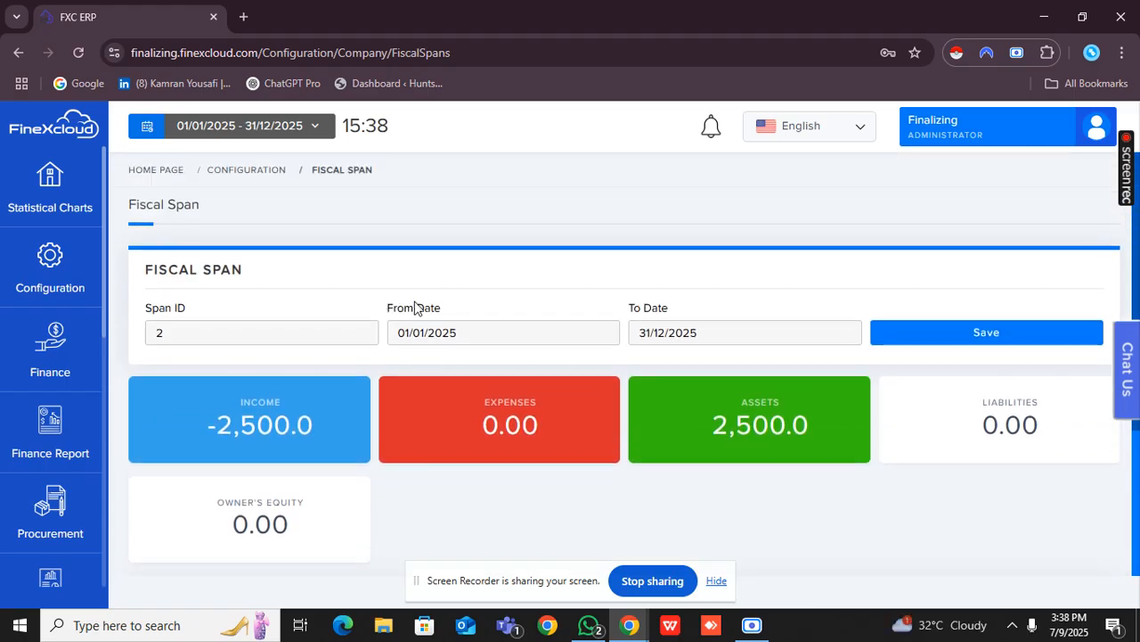
{"action": "left_click", "coordinate": [51, 296]}
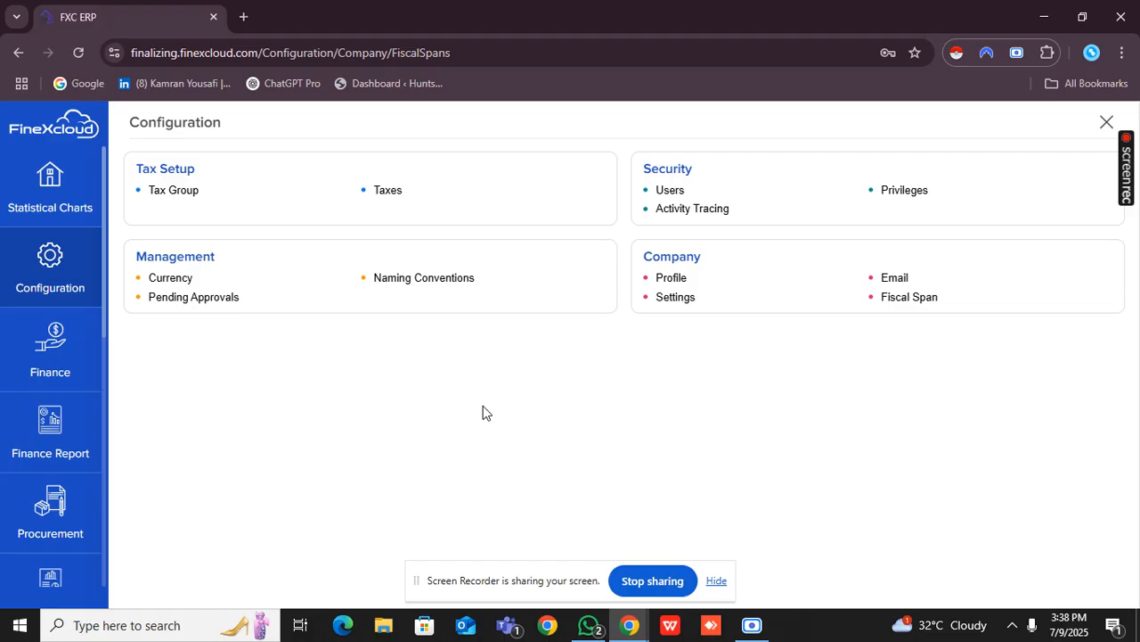
{"action": "left_click", "coordinate": [753, 624]}
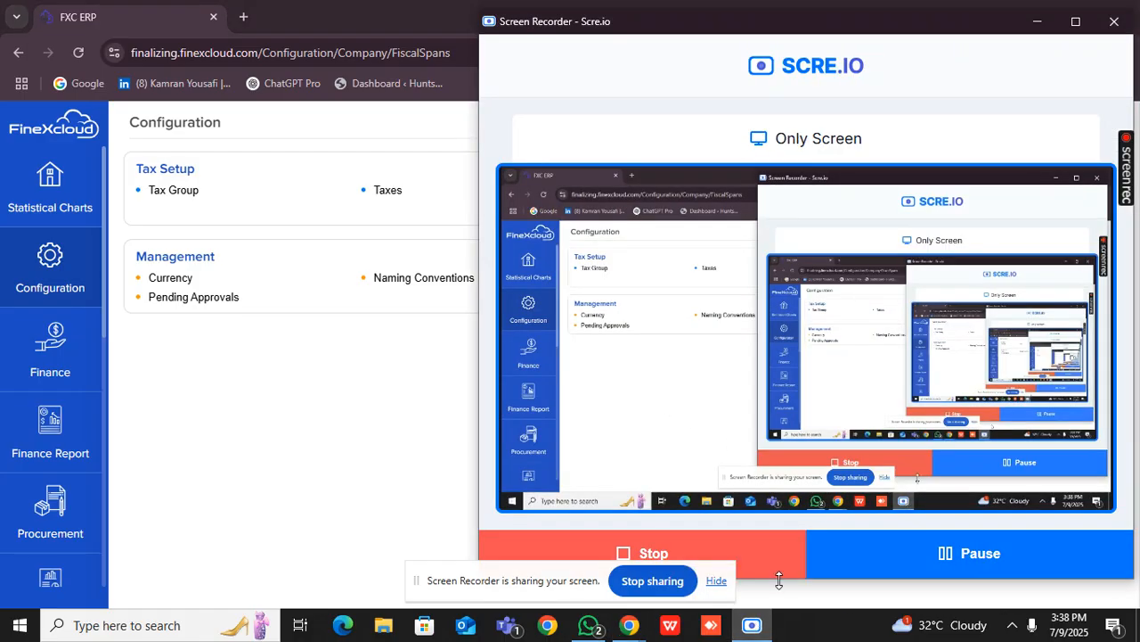